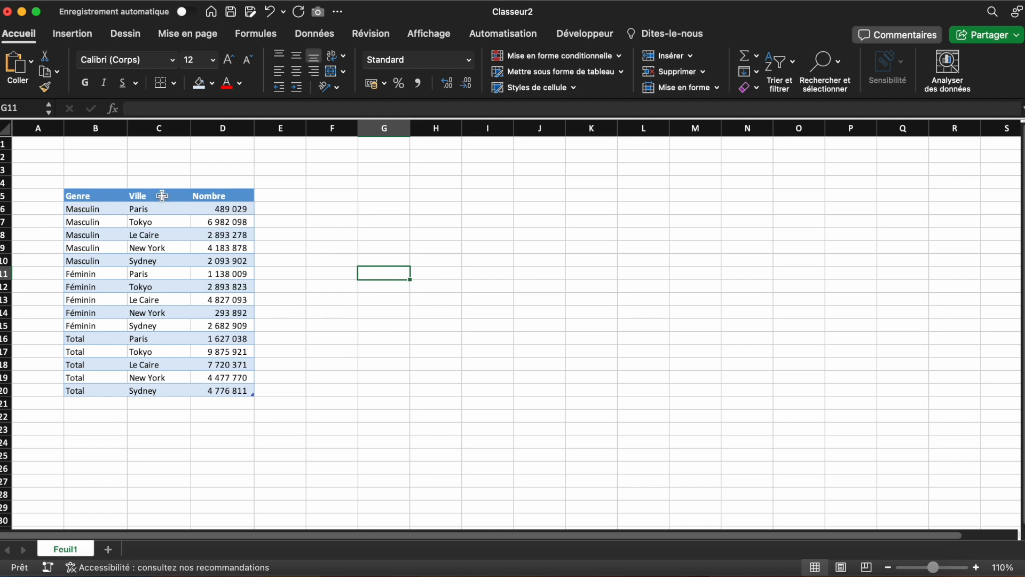
pyautogui.click(95, 195)
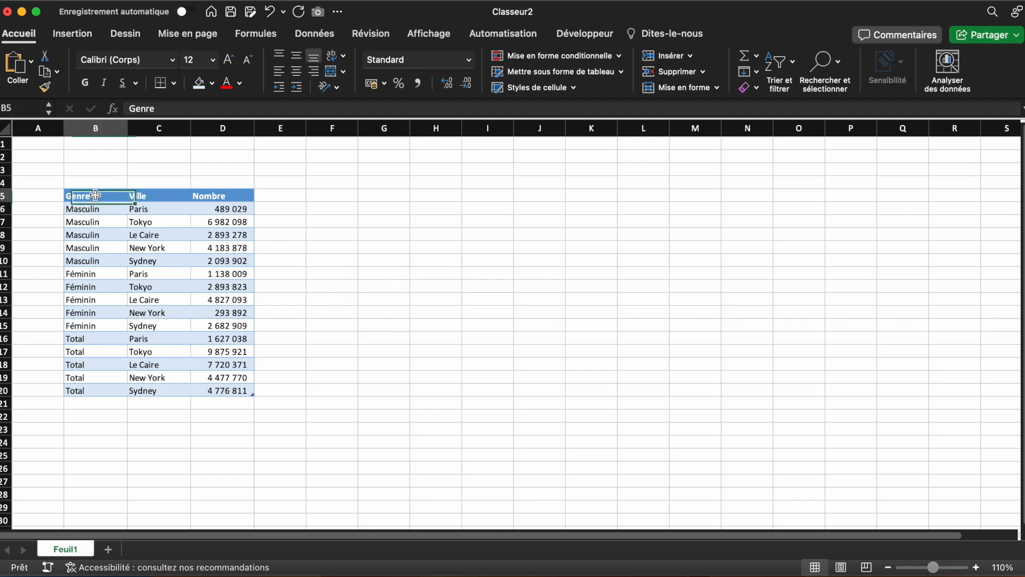
pyautogui.click(151, 194)
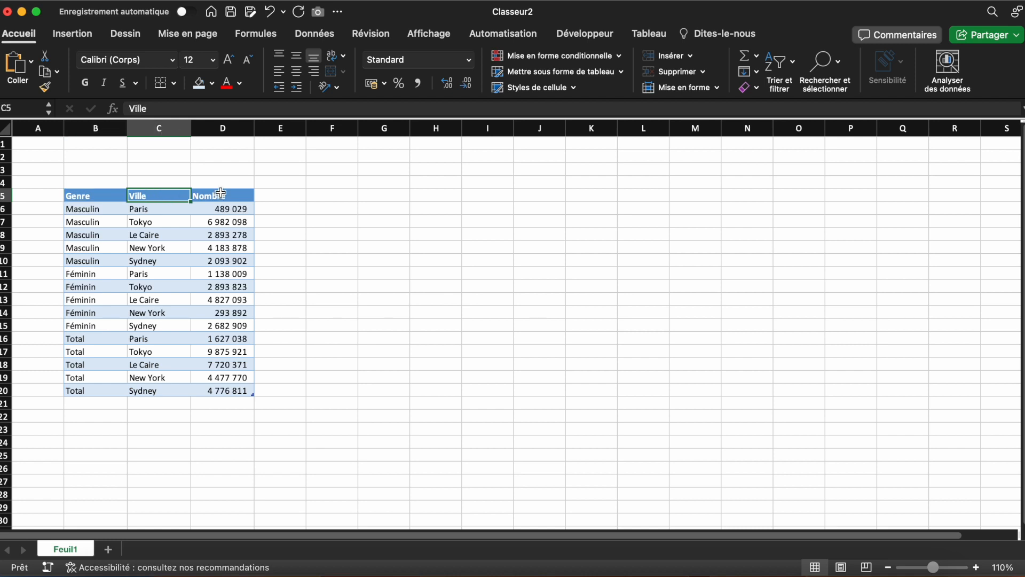
pyautogui.click(221, 193)
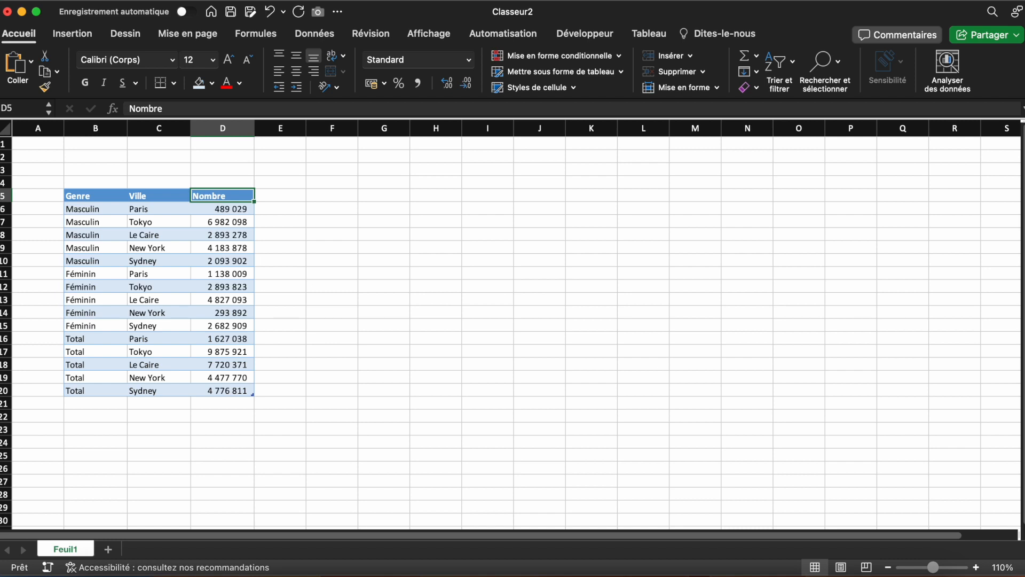
pyautogui.click(464, 280)
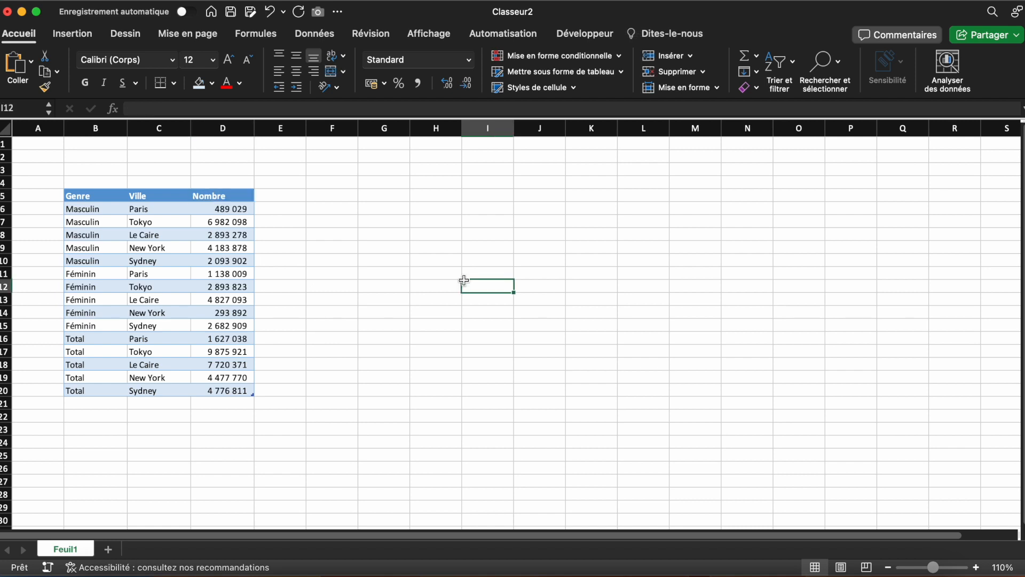
# Insert an empty scatter chart beside the table and enlarge it to span about columns G to P and rows 2 to 27
pyautogui.click(459, 238)
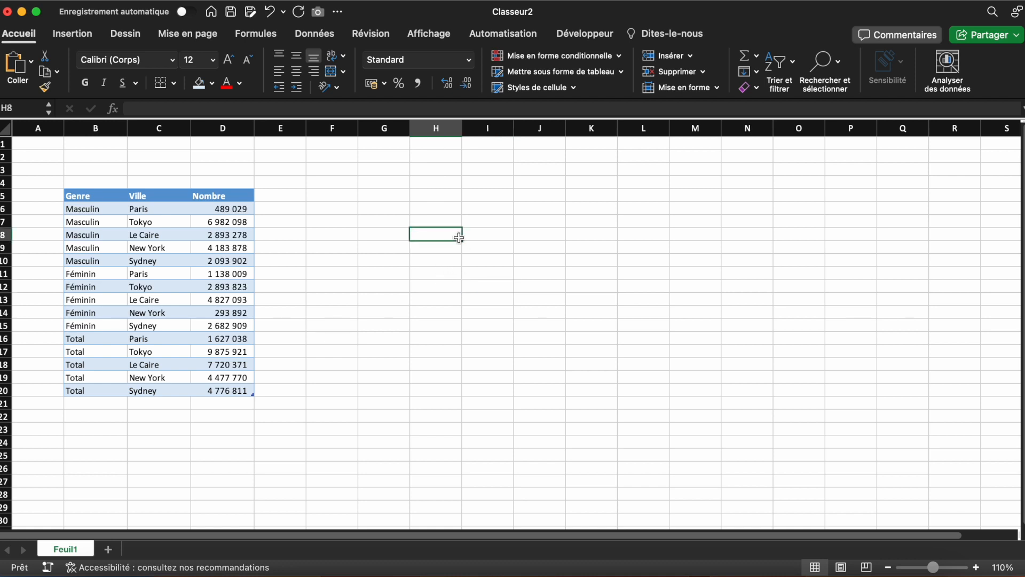
pyautogui.click(66, 38)
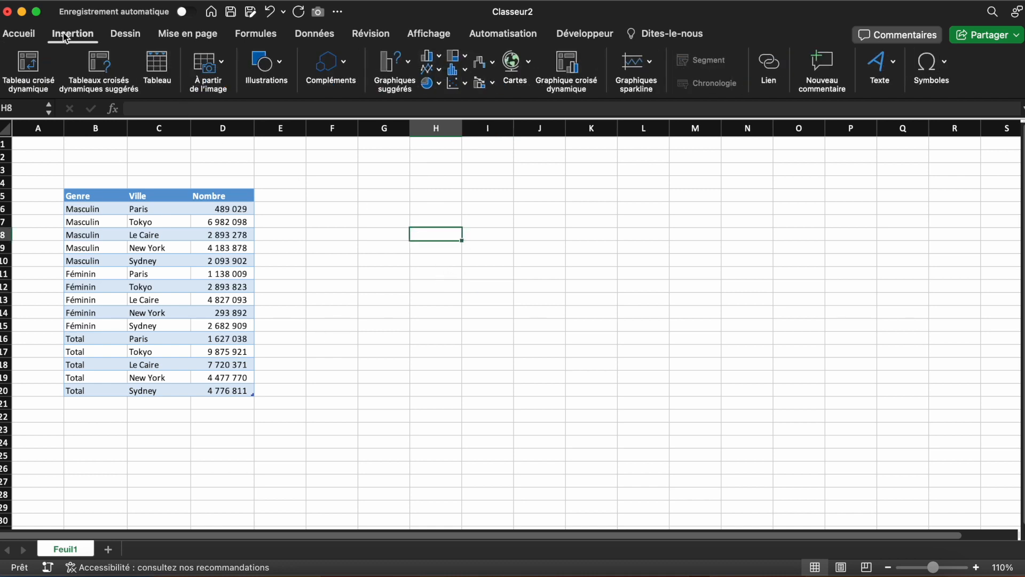
pyautogui.click(457, 85)
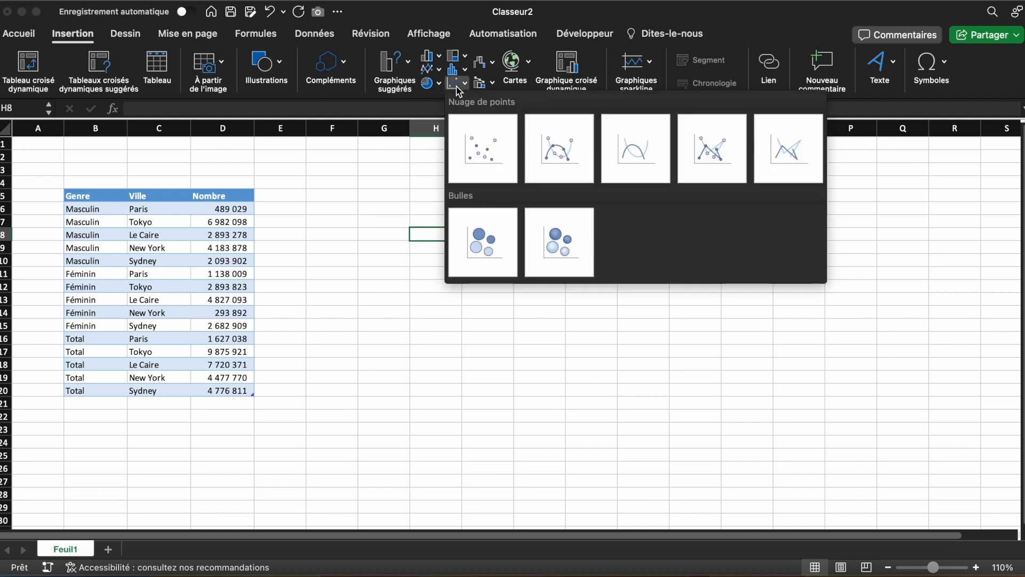
pyautogui.click(481, 164)
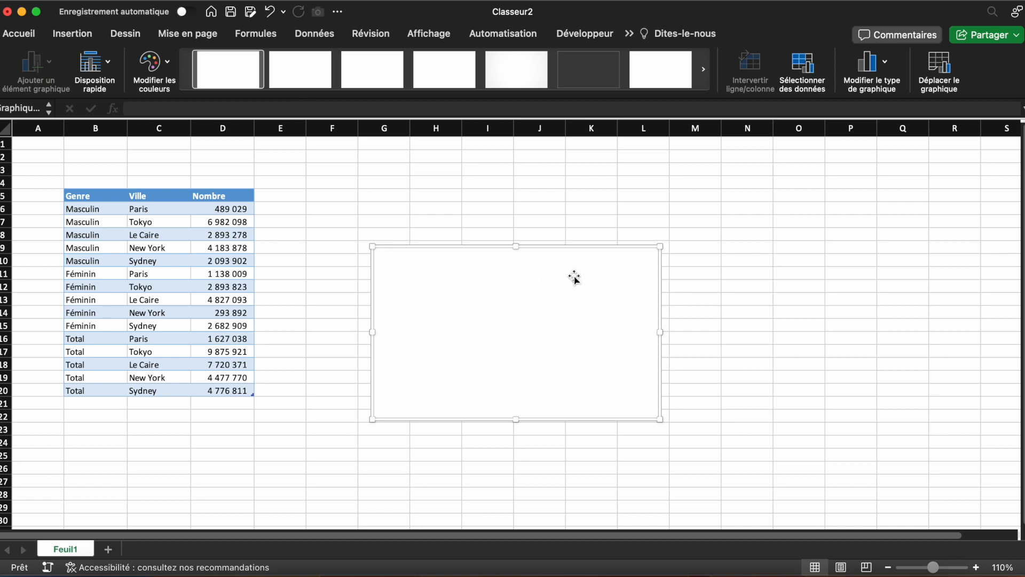
pyautogui.moveTo(656, 244); pyautogui.dragTo(779, 160)
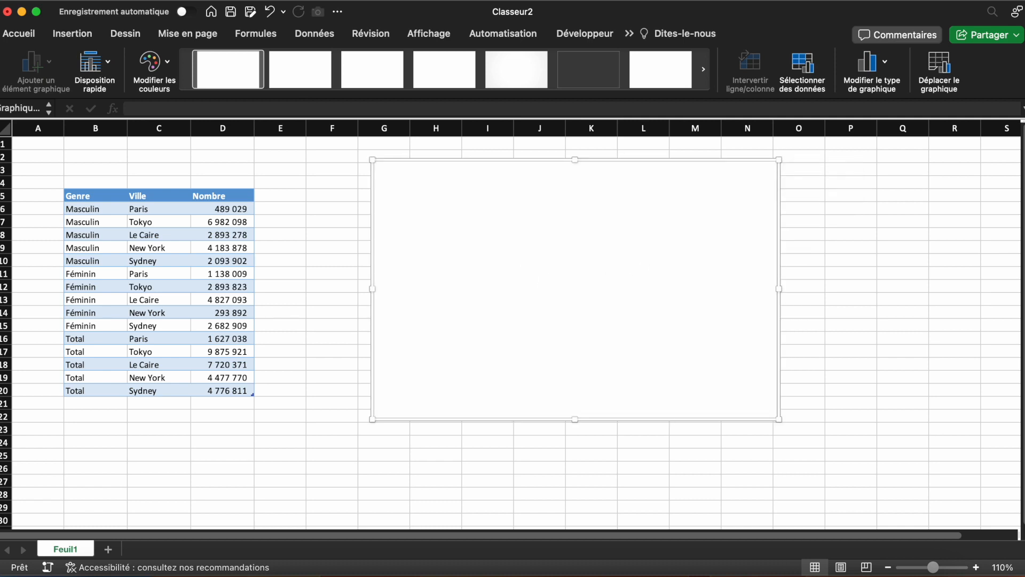
pyautogui.moveTo(779, 420); pyautogui.dragTo(849, 480)
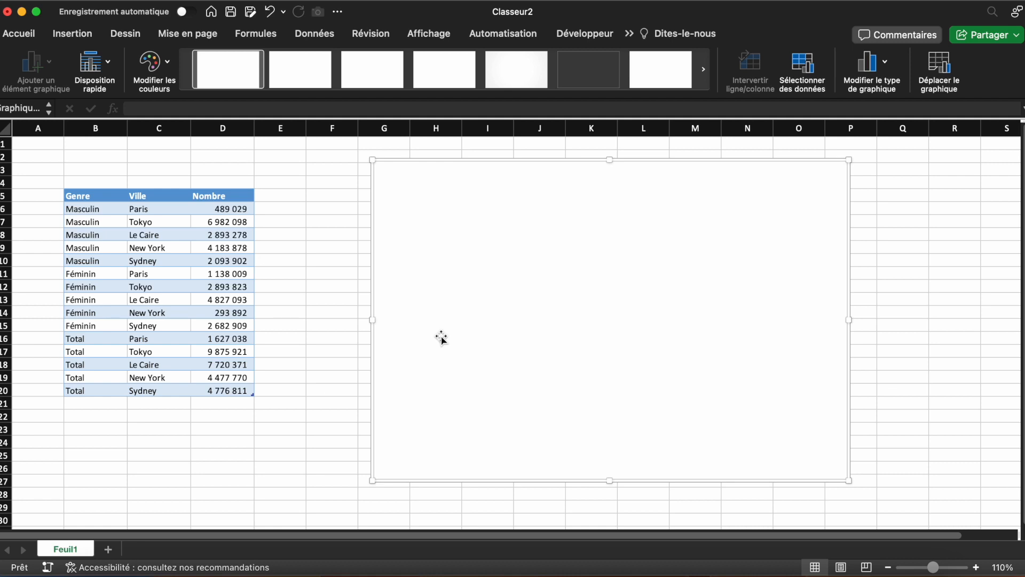
# Fill the chart area with the world map picture using the picture or texture fill
pyautogui.doubleClick(534, 272)
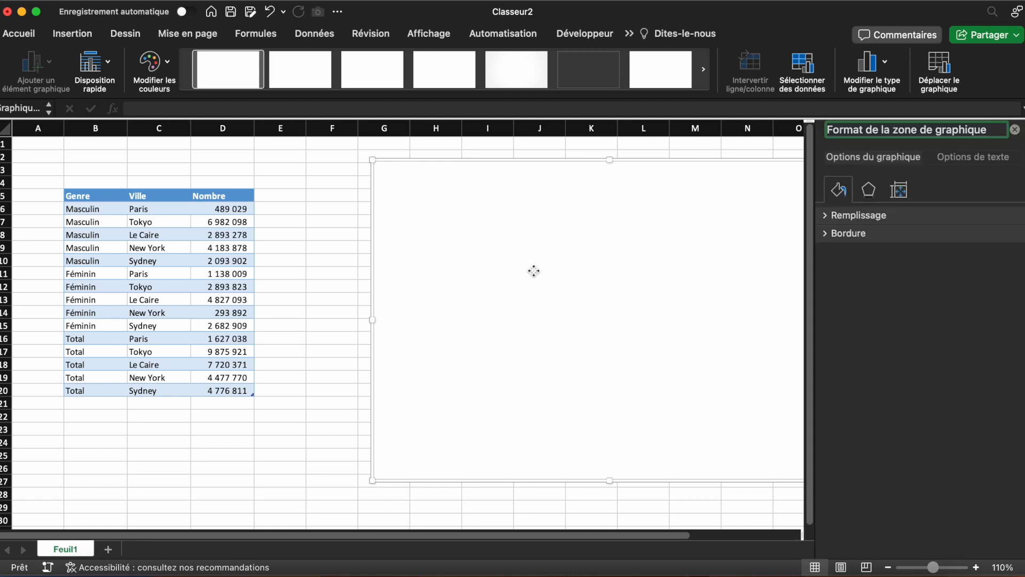
pyautogui.click(829, 216)
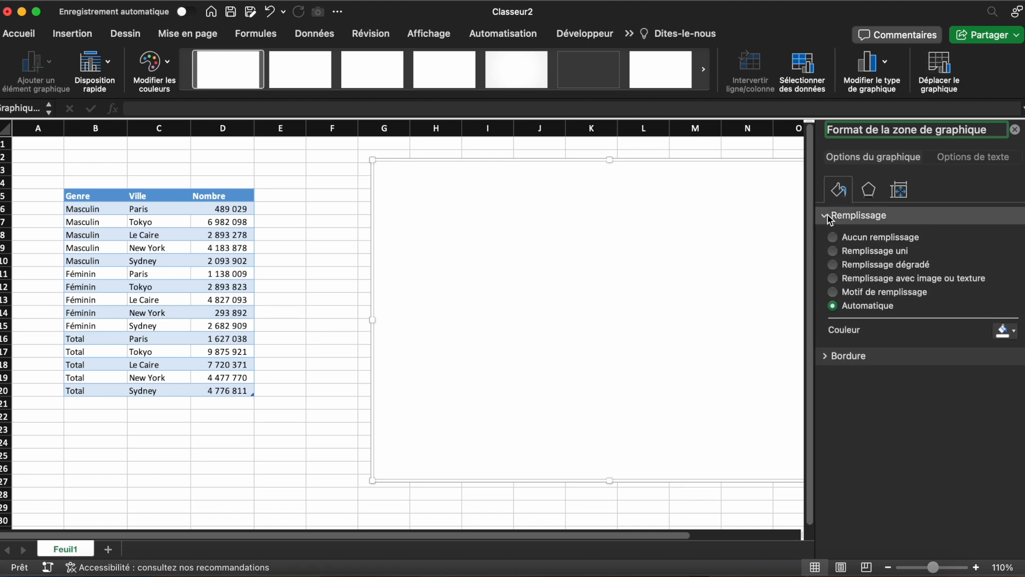
pyautogui.click(882, 280)
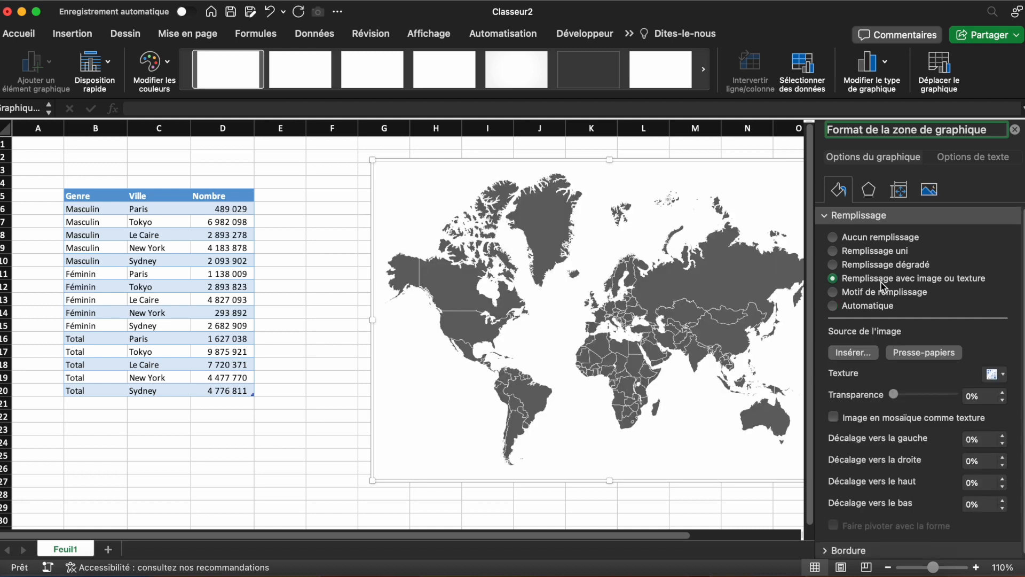
pyautogui.hscroll(4, 712, 369)
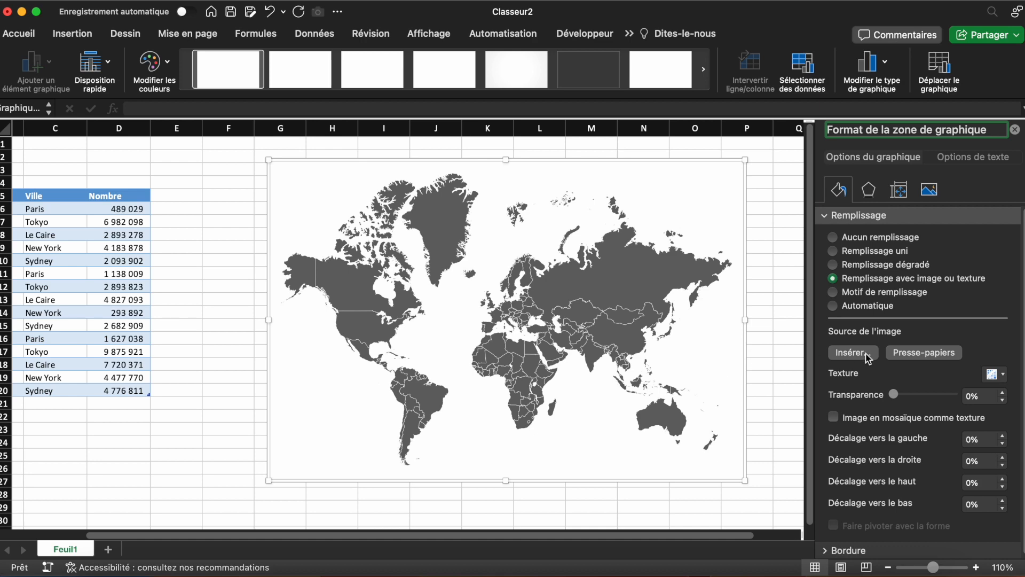
pyautogui.click(845, 352)
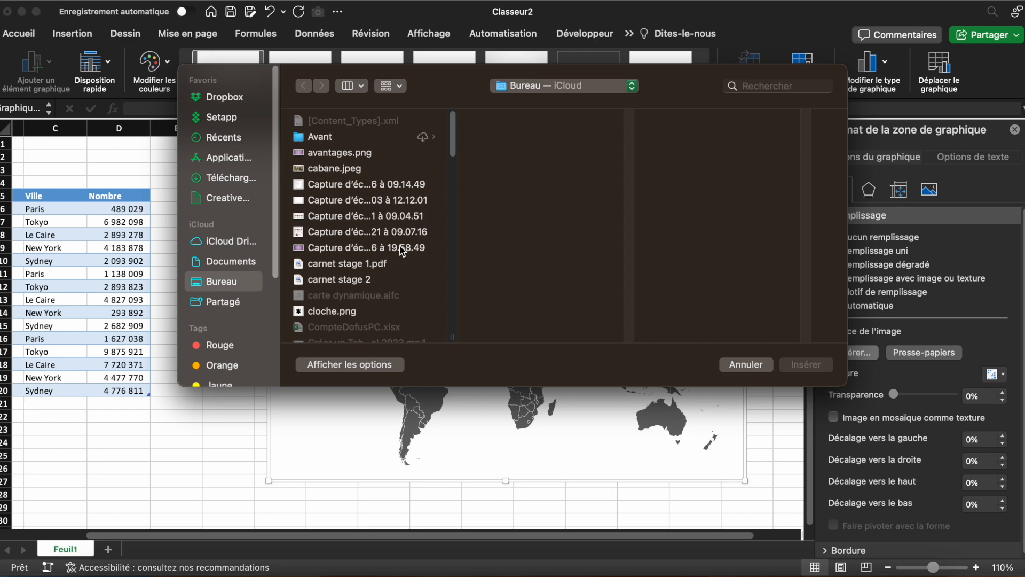
pyautogui.press('Escape')
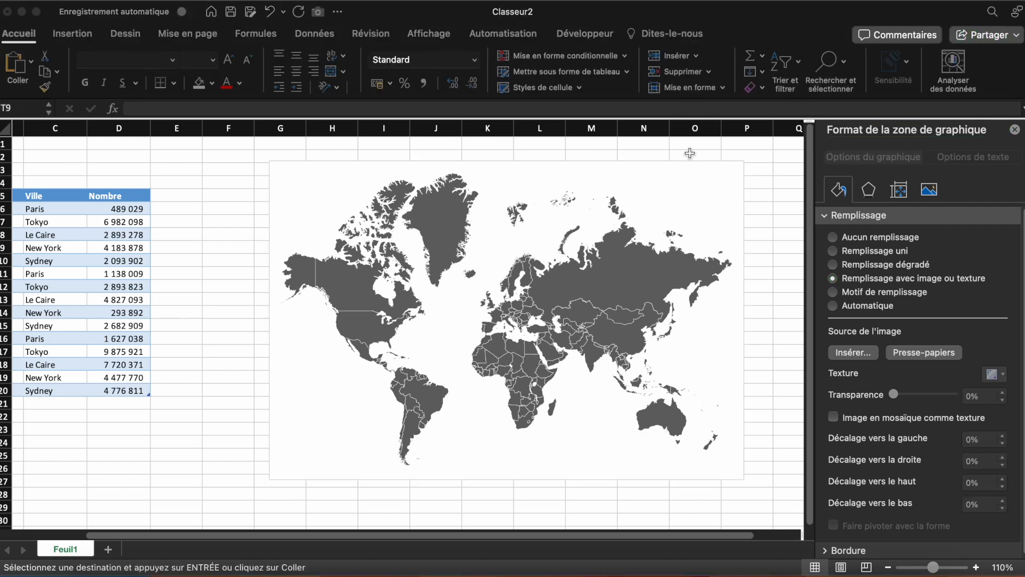
pyautogui.click(689, 154)
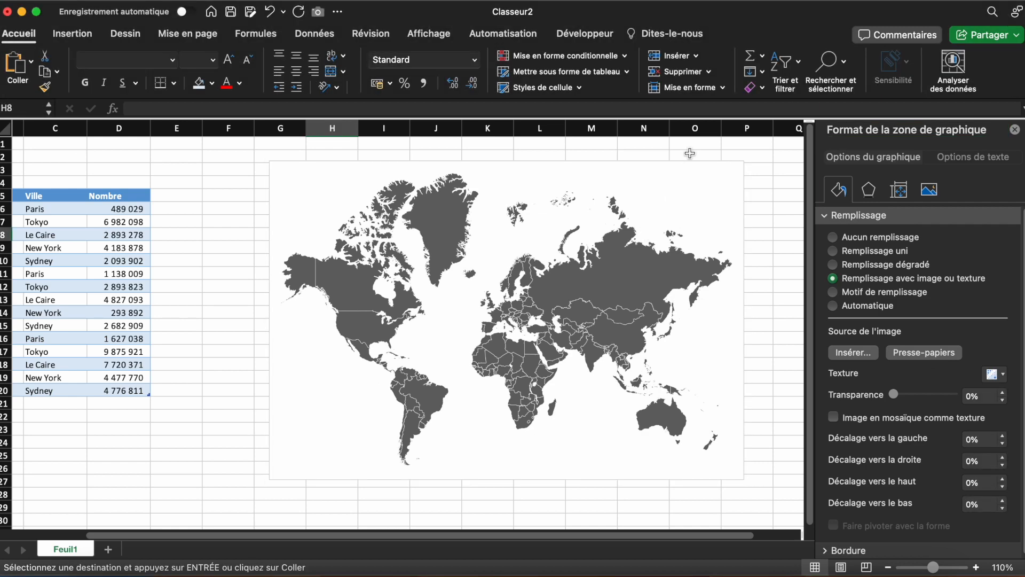
pyautogui.click(697, 143)
pyautogui.write('© https://www.vecteesy.com')
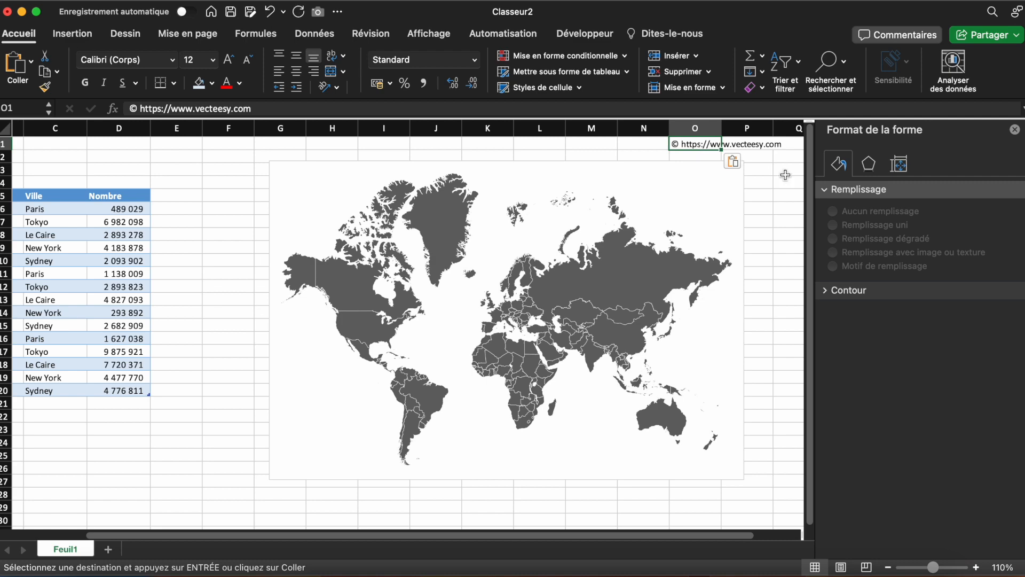
pyautogui.click(785, 171)
pyautogui.press('super+Tab')
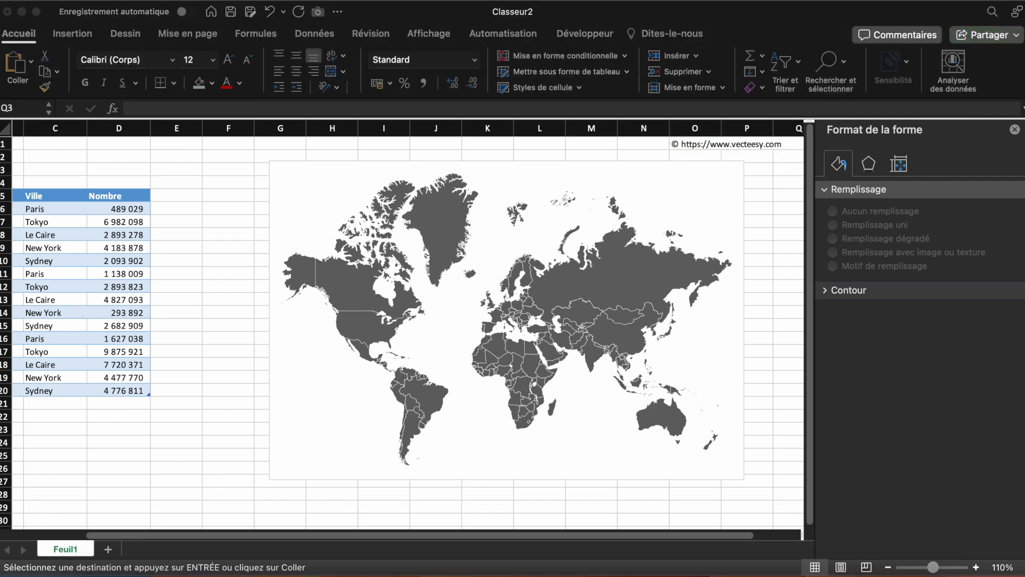
pyautogui.press('Escape')
pyautogui.click(882, 340)
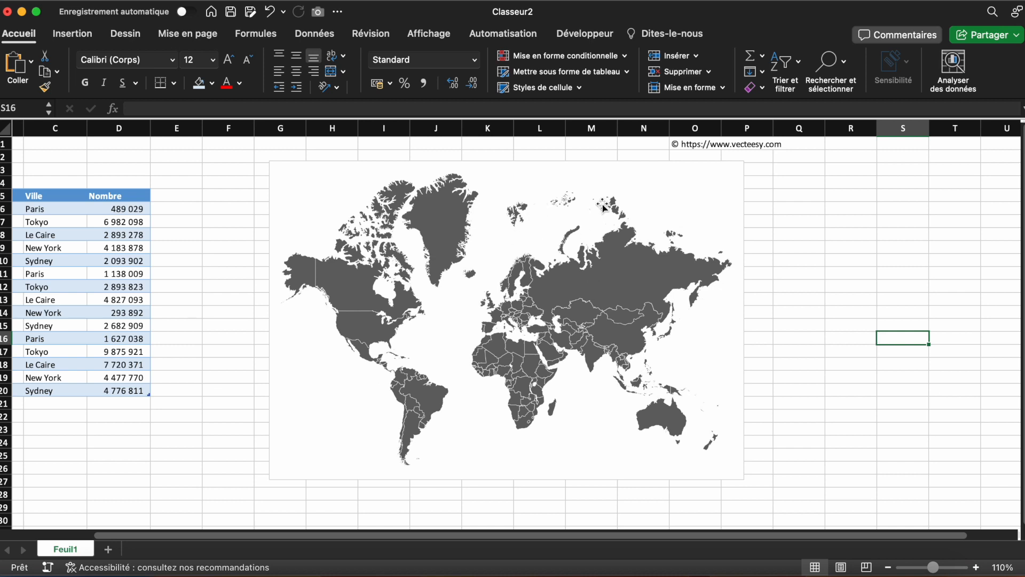
# Enlarge the map chart from its lower corner so it reaches about column Q and row 29
pyautogui.click(690, 178)
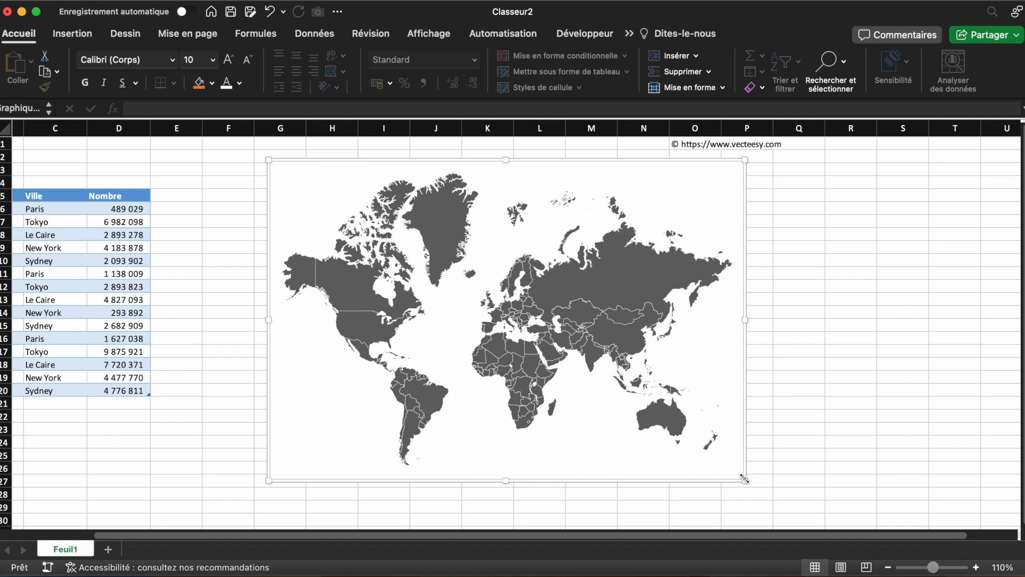
pyautogui.moveTo(745, 478); pyautogui.dragTo(784, 514)
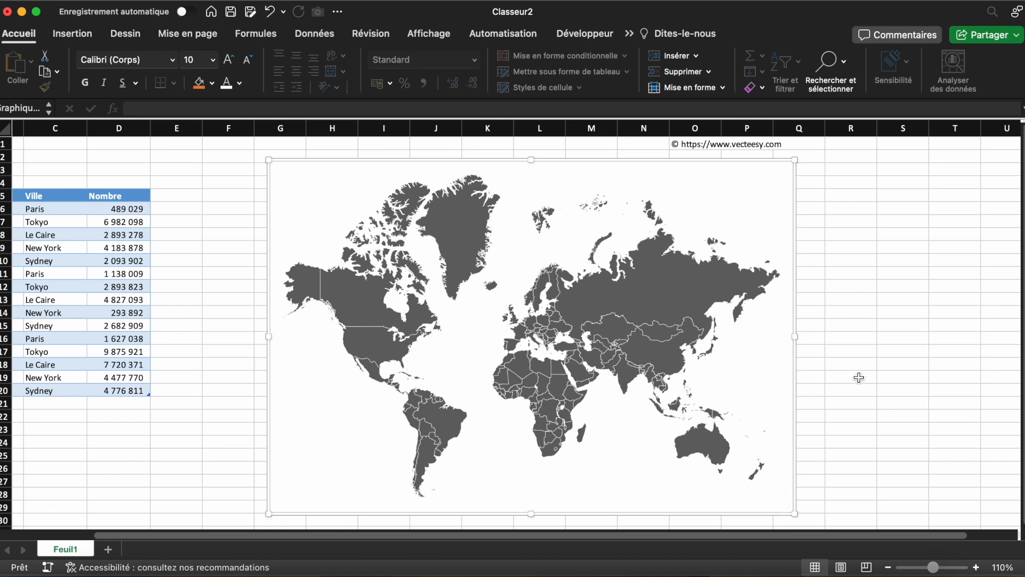
pyautogui.click(860, 374)
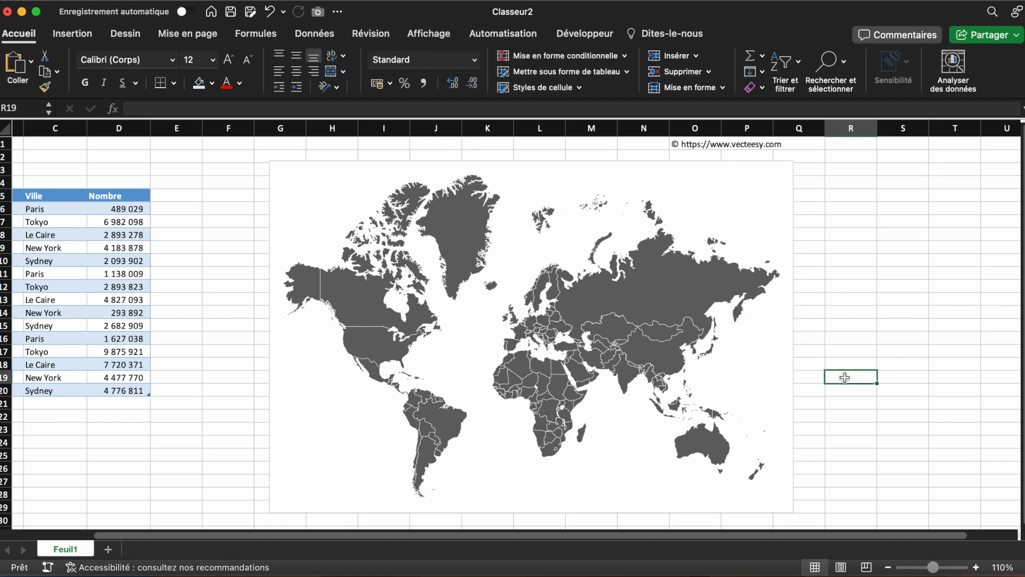
# Hide the gridlines on the worksheet
pyautogui.click(430, 36)
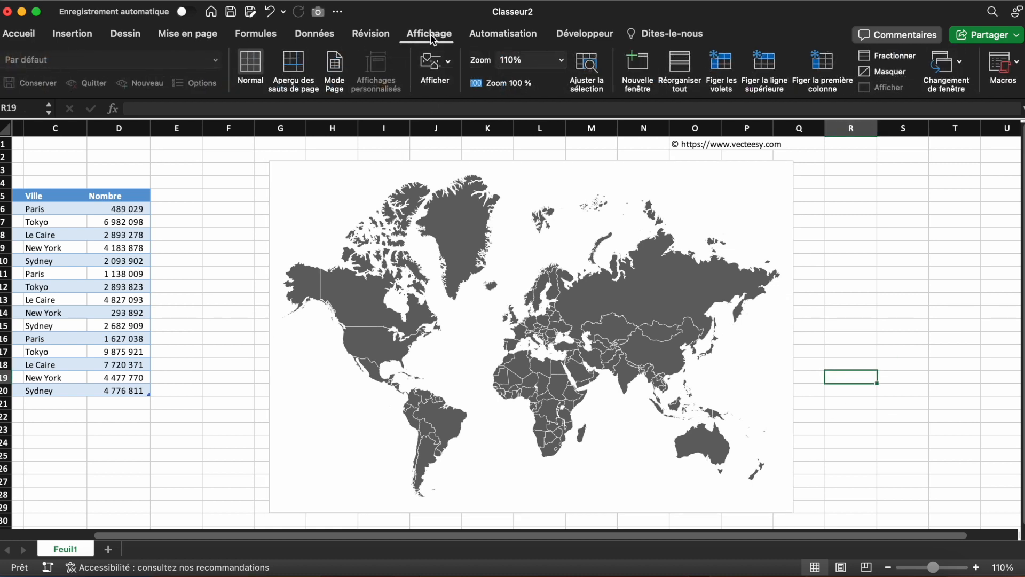
pyautogui.click(435, 66)
pyautogui.click(412, 128)
pyautogui.click(28, 37)
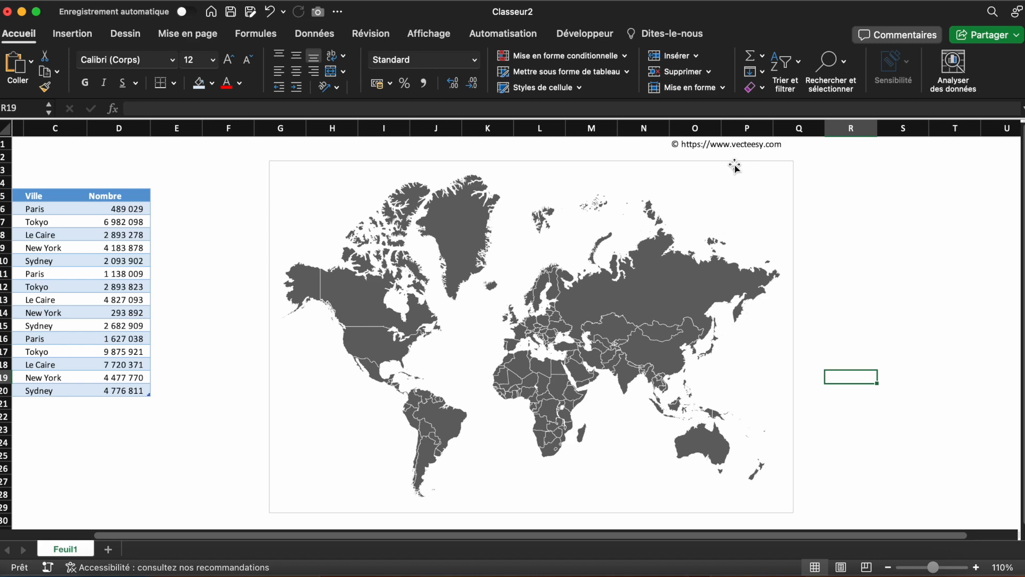
# Remove the map chart area's border by setting it to no line (Aucun trait)
pyautogui.click(730, 181)
pyautogui.doubleClick(729, 180)
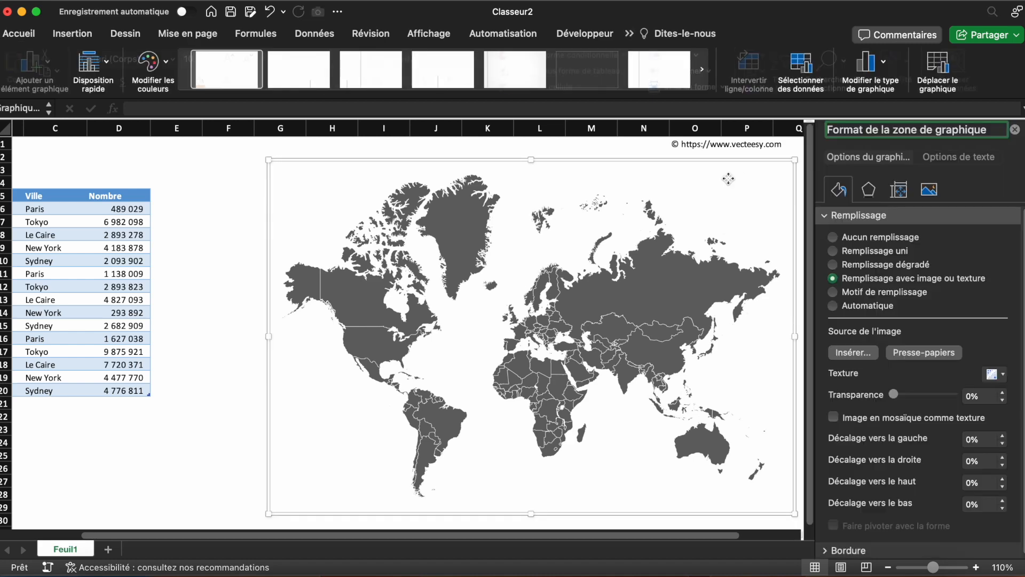
pyautogui.click(829, 217)
pyautogui.click(828, 233)
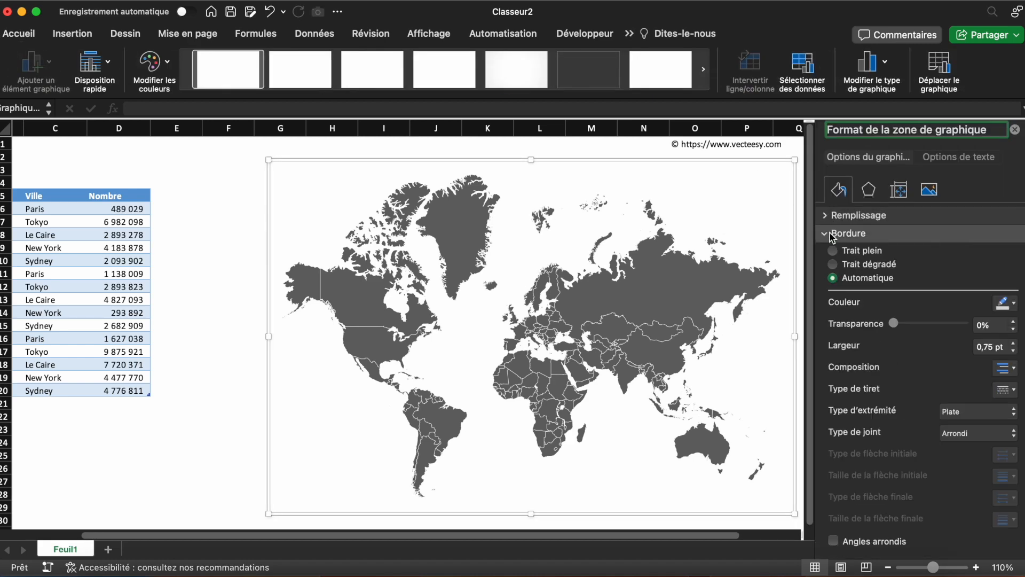
pyautogui.click(849, 260)
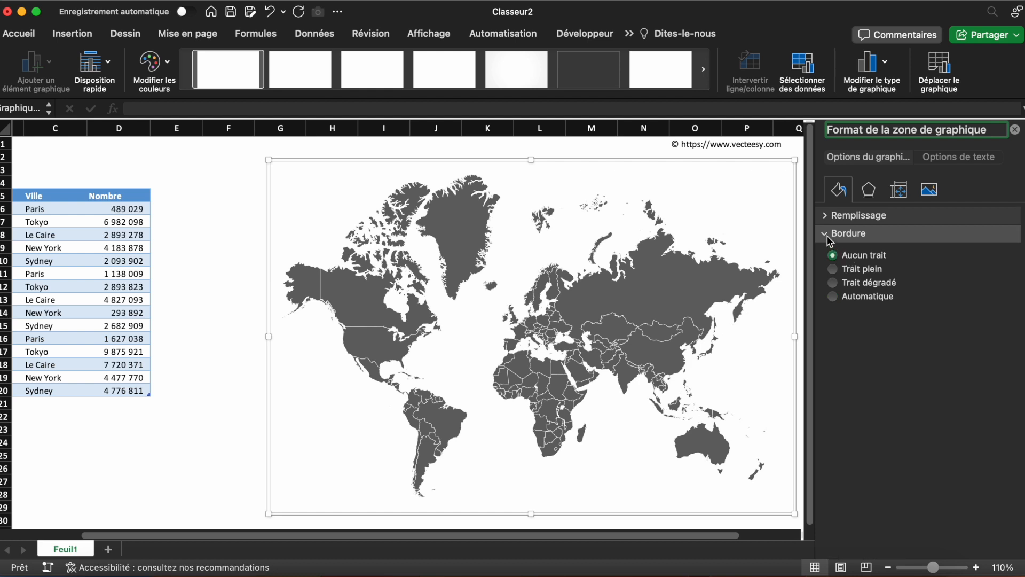
pyautogui.click(867, 350)
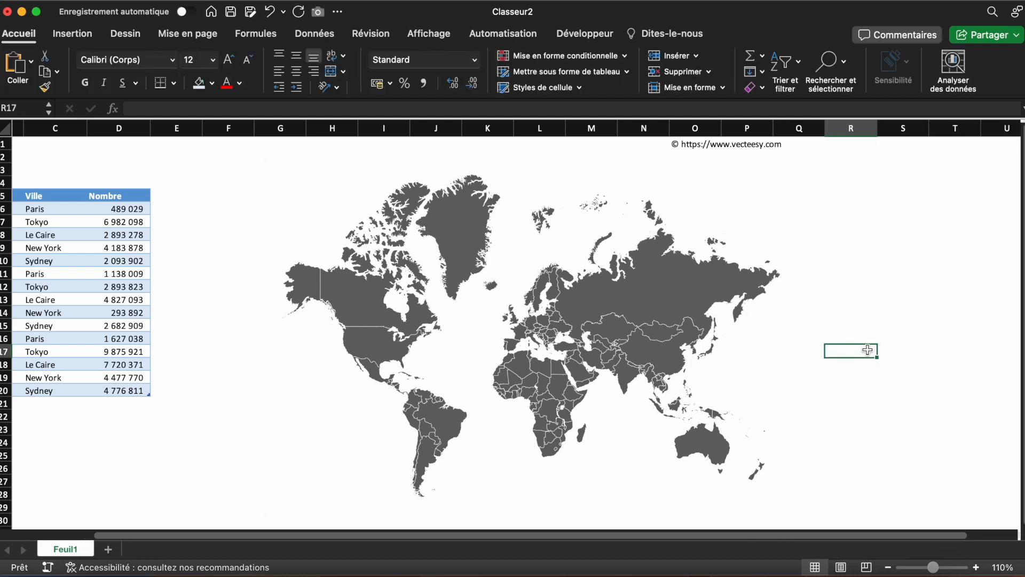
# Set the transparency of the chart area's map picture fill to 50% and close the formatting options
pyautogui.doubleClick(677, 292)
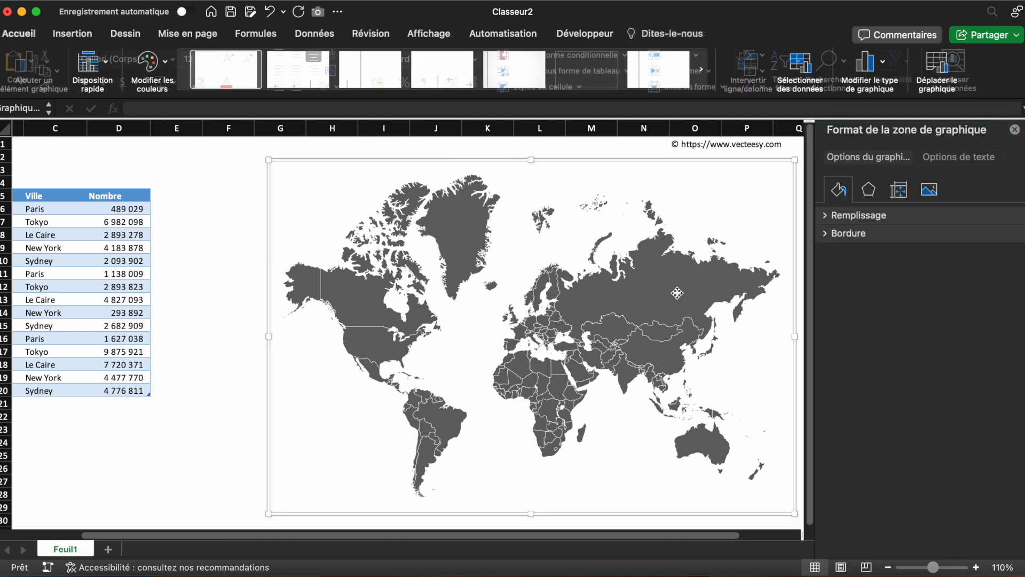
pyautogui.click(846, 219)
pyautogui.click(968, 398)
pyautogui.write('50')
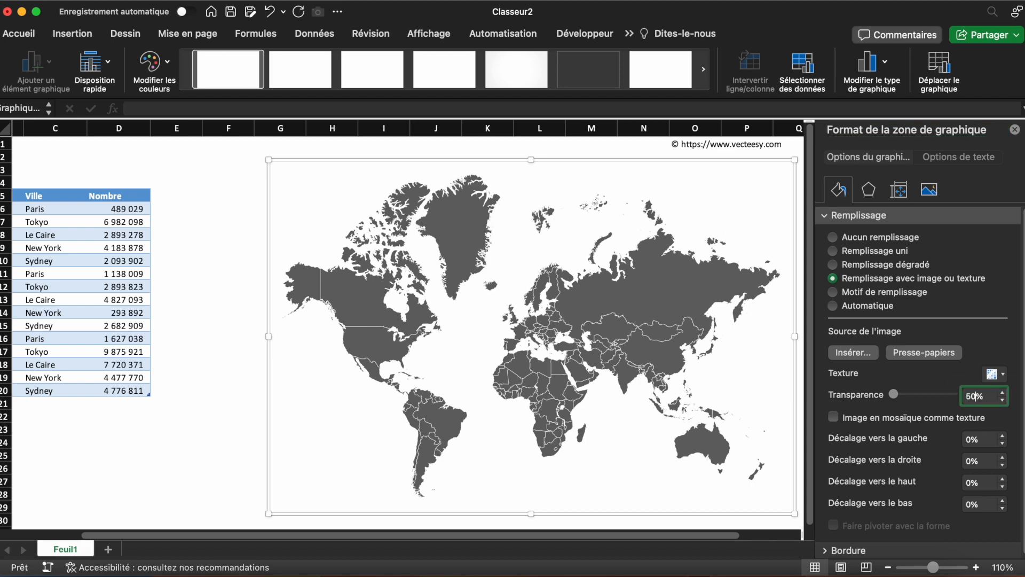
pyautogui.press('Return')
pyautogui.click(1016, 128)
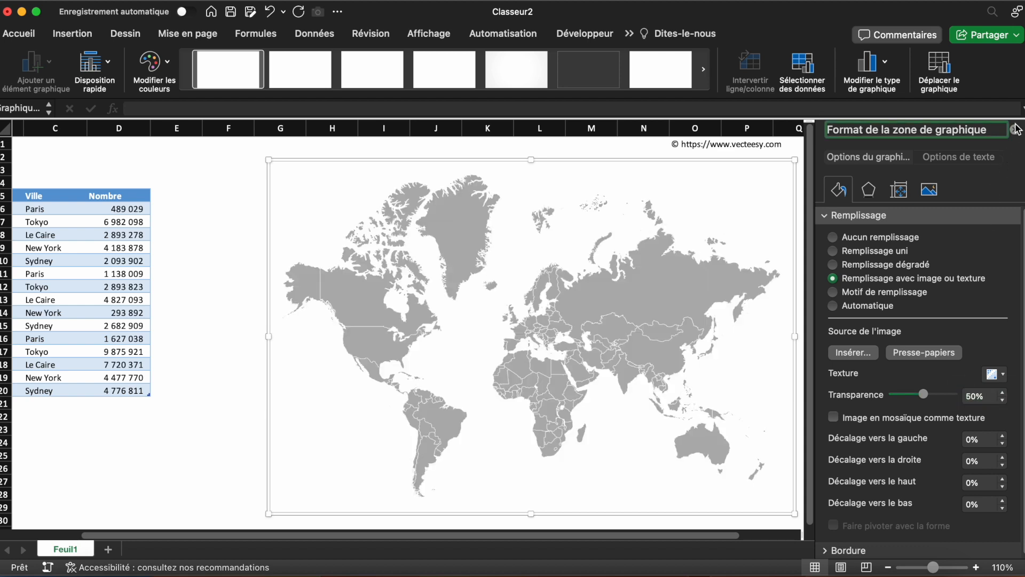
pyautogui.click(930, 236)
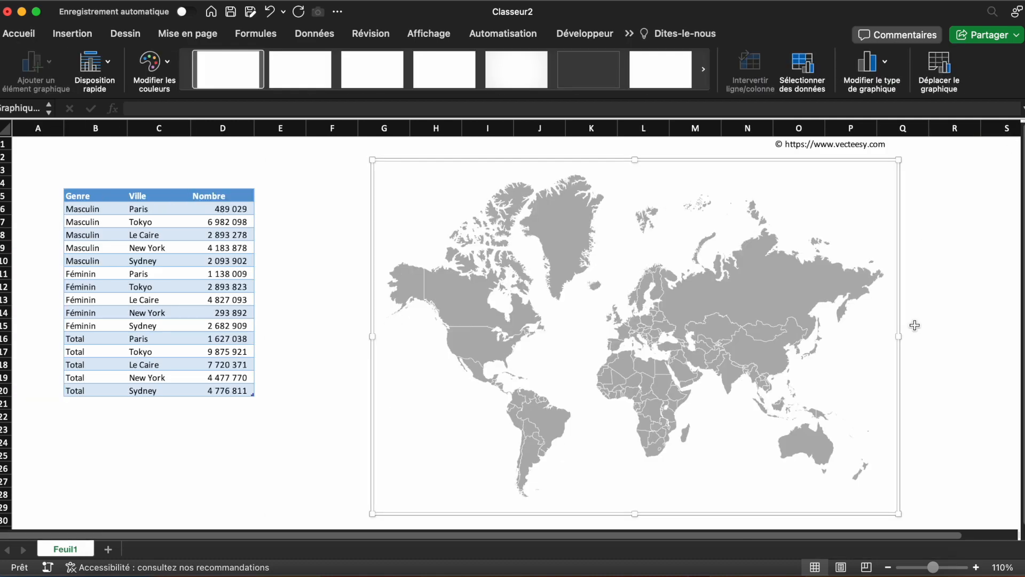
pyautogui.click(915, 324)
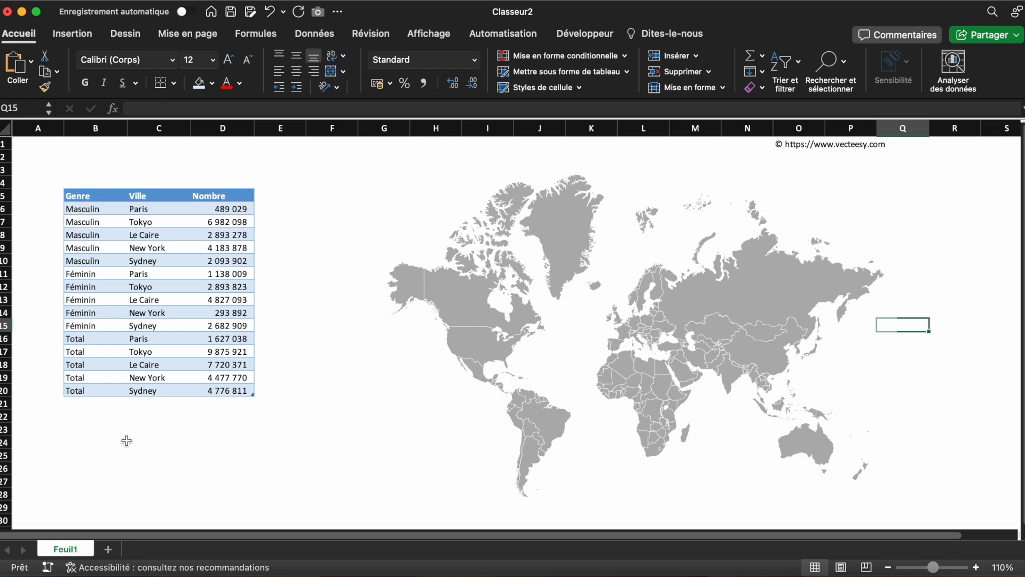
# Enter the column headers x, y and Ville in cells B23 to D23 below the data table
pyautogui.click(90, 431)
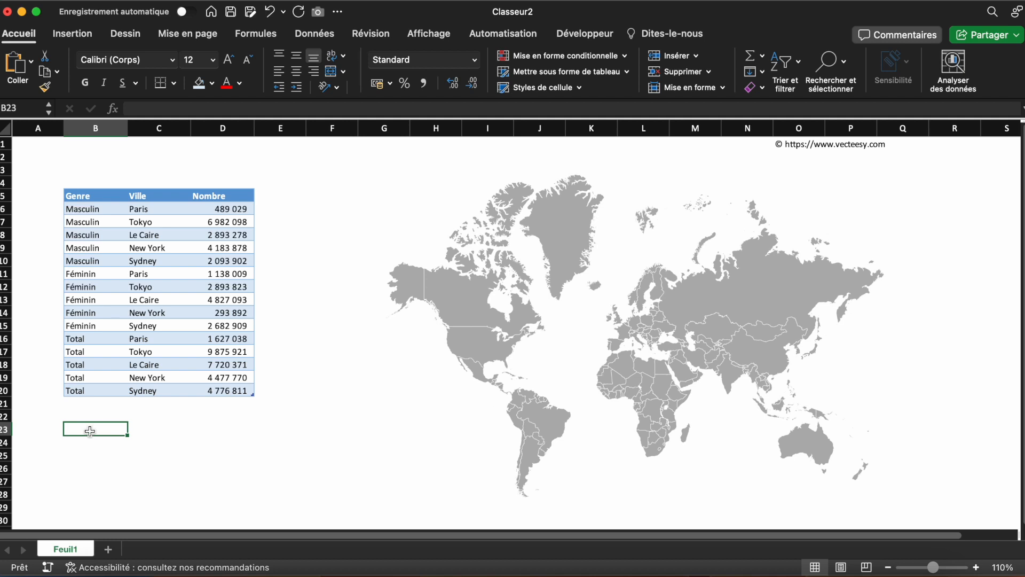
pyautogui.write('x')
pyautogui.press('Tab')
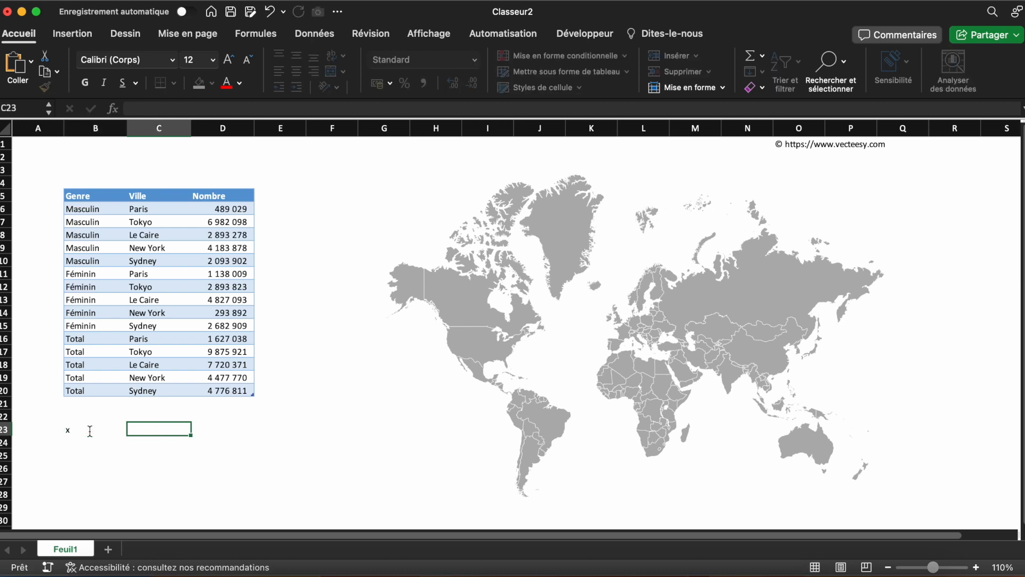
pyautogui.write('y')
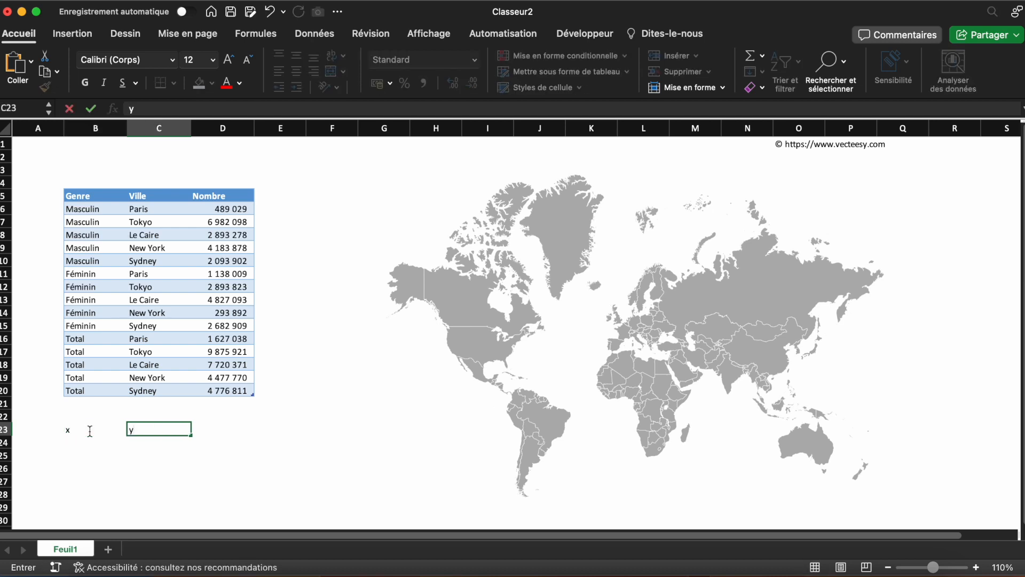
pyautogui.press('Tab')
pyautogui.write('Ville')
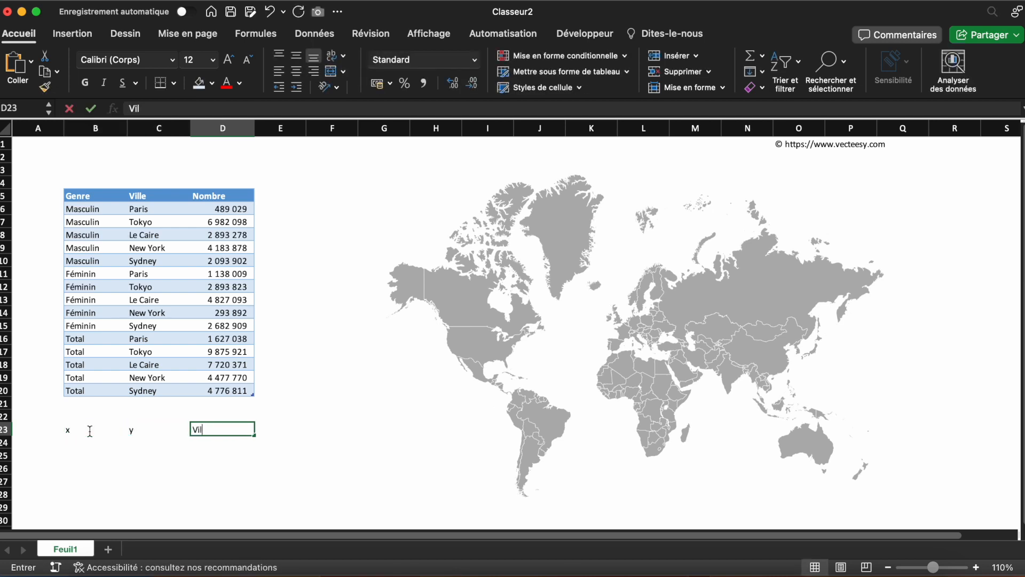
pyautogui.press('Return')
# List the cities Paris, Tokyo, Le Caire, New York and Sydney under the Ville header in D24 to D28
pyautogui.click(197, 440)
pyautogui.write('Paris')
pyautogui.press('Return')
pyautogui.write('3T')
pyautogui.press('BackSpace')
pyautogui.press('BackSpace')
pyautogui.write('Tokyo')
pyautogui.press('Return')
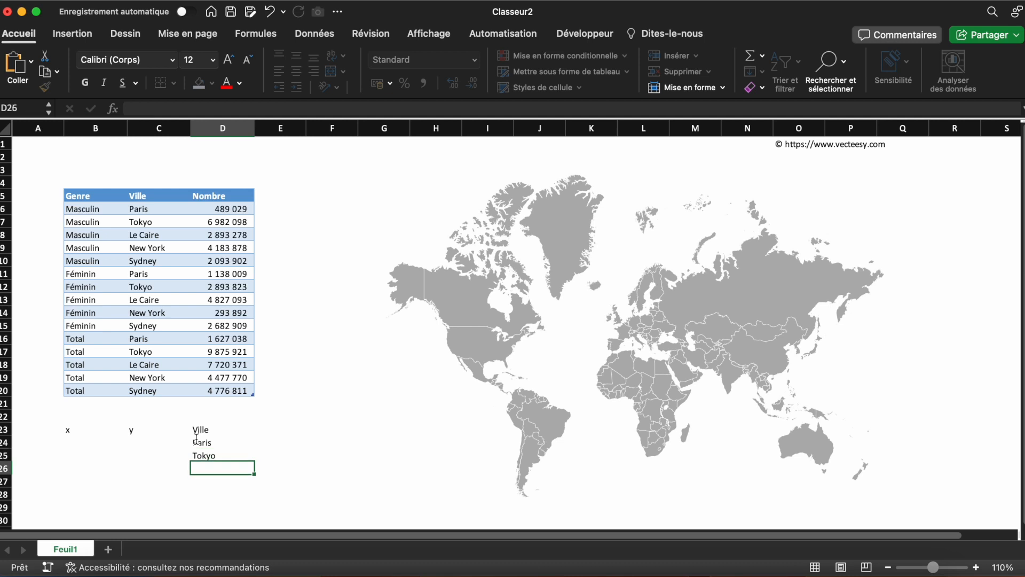
pyautogui.write('Le Caire')
pyautogui.press('Return')
pyautogui.write('New York')
pyautogui.press('Return')
pyautogui.write('Sydney')
# Convert the range B23:D28 into a table with its first row as headers
pyautogui.moveTo(67, 429); pyautogui.dragTo(201, 494)
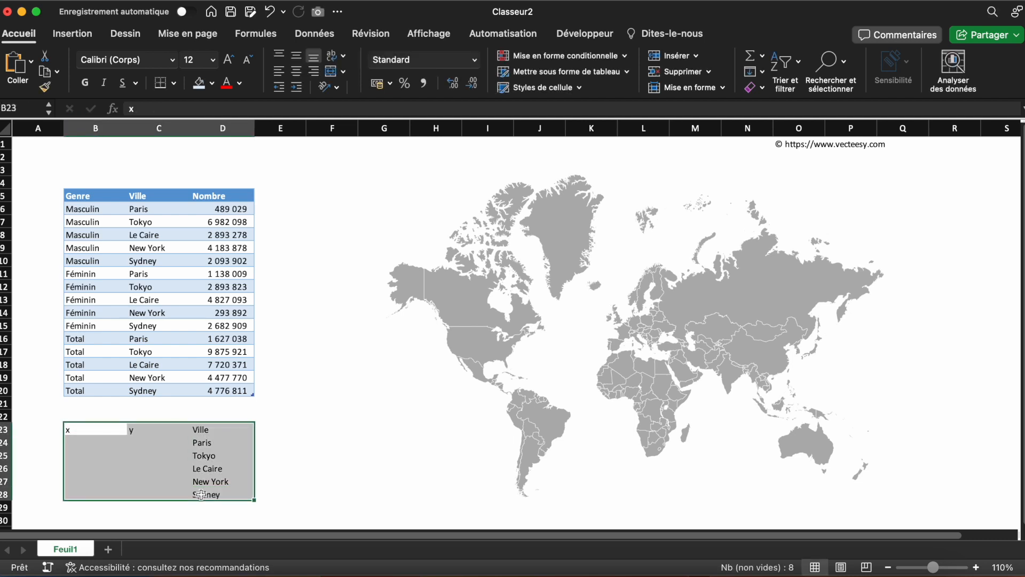
pyautogui.hotkey('ctrl', 't')
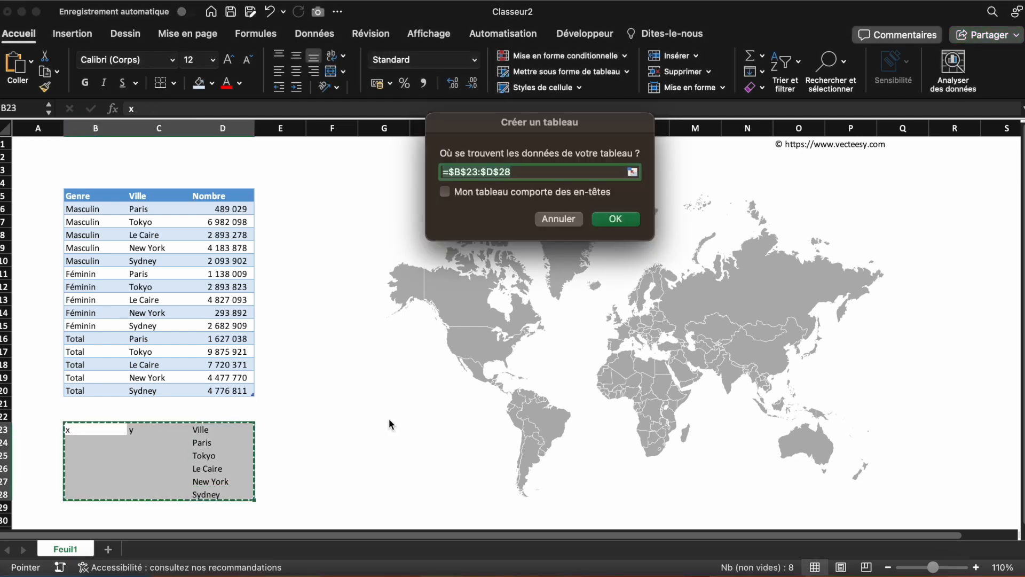
pyautogui.click(541, 197)
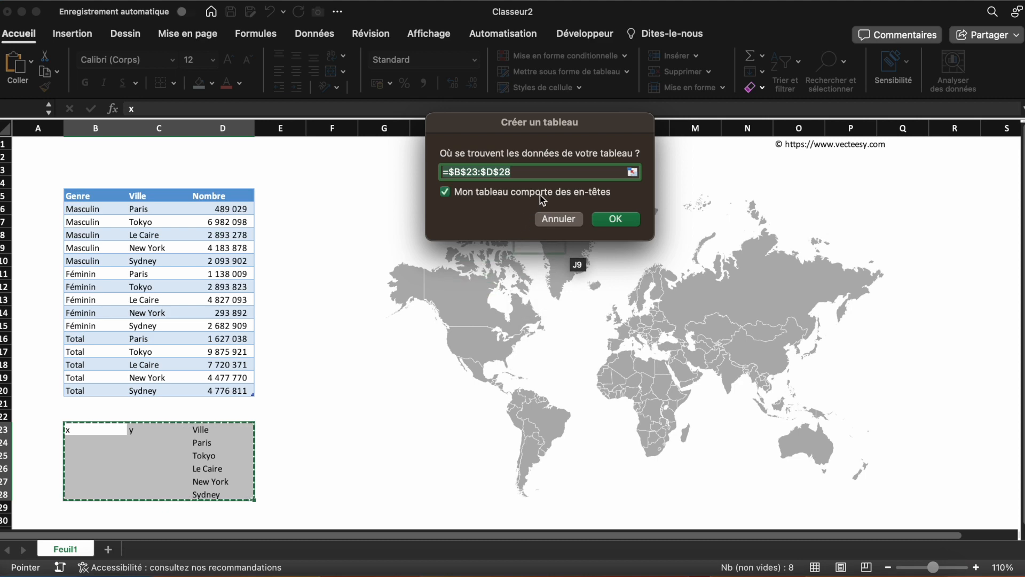
pyautogui.click(615, 219)
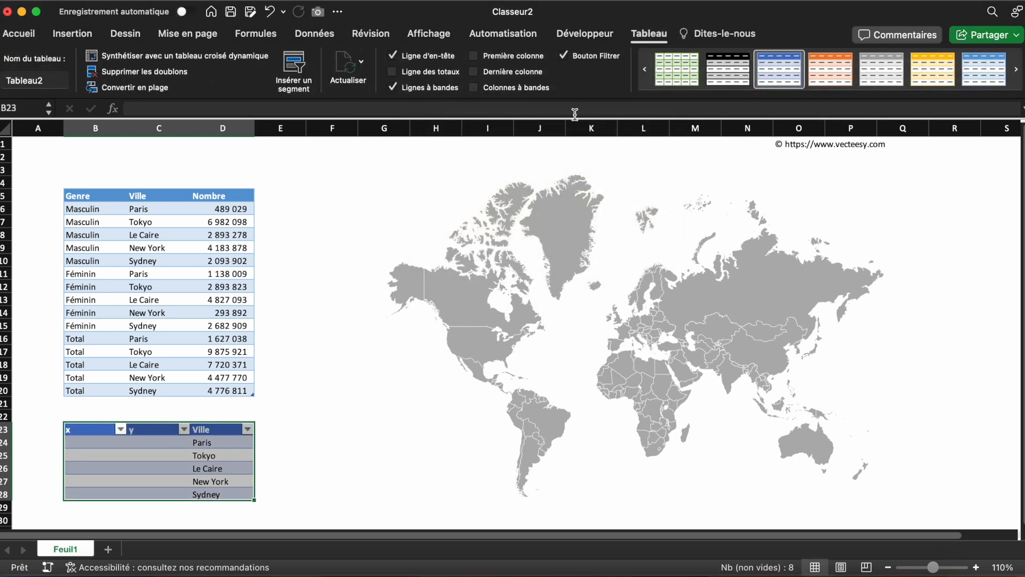
# Apply the medium light-blue banded table style to the coordinates table so it matches the upper table
pyautogui.click(831, 95)
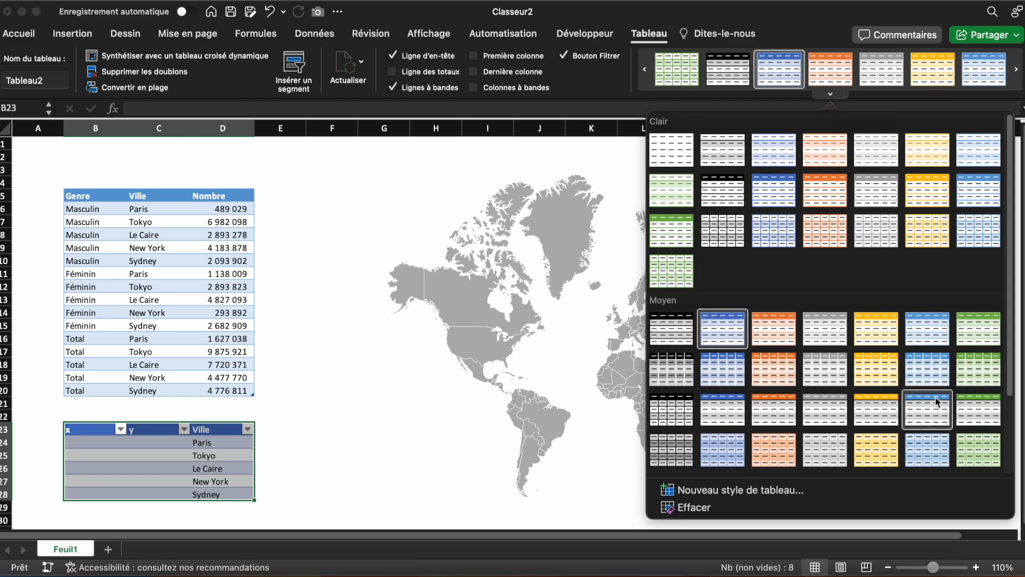
pyautogui.click(925, 321)
pyautogui.click(394, 432)
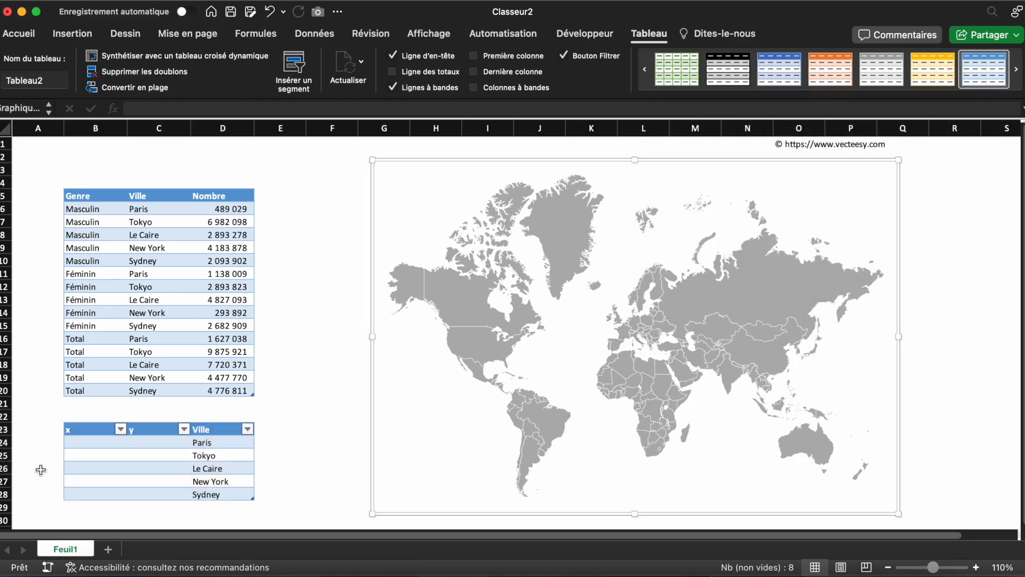
# Enter the coordinates x 50 and y 50 for Paris in the coordinates table
pyautogui.click(86, 442)
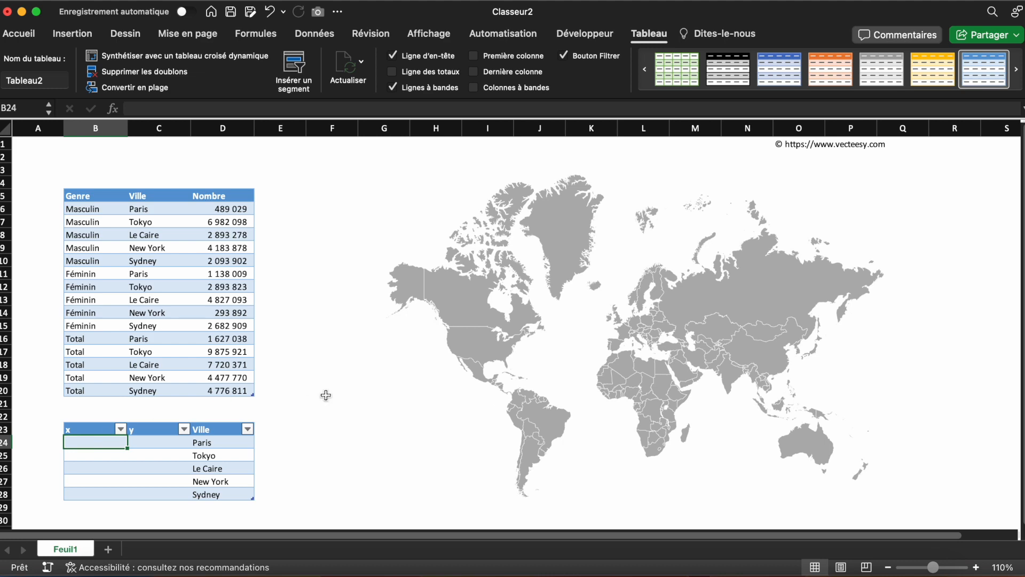
pyautogui.click(327, 396)
pyautogui.click(400, 379)
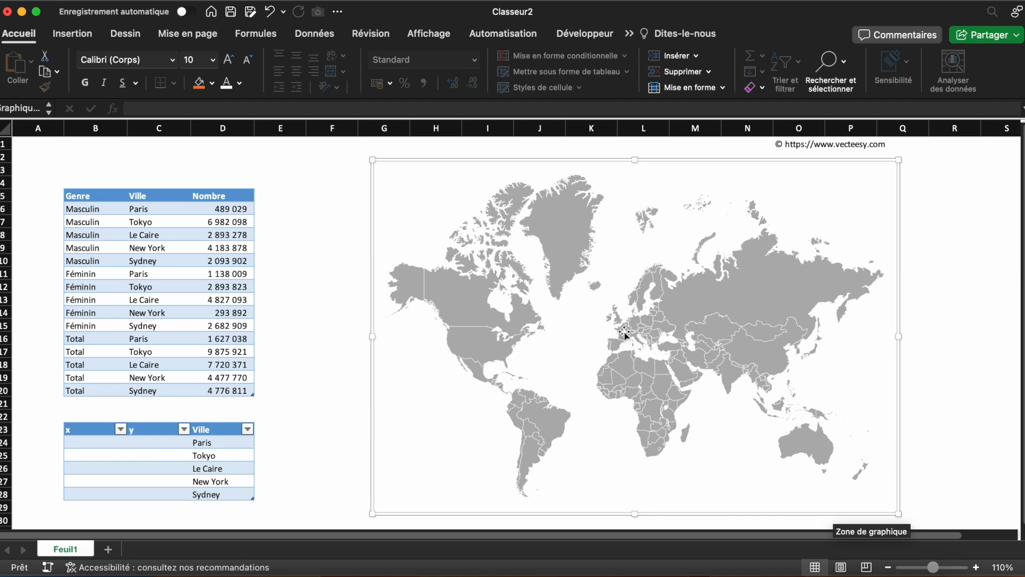
pyautogui.click(101, 443)
pyautogui.write('50')
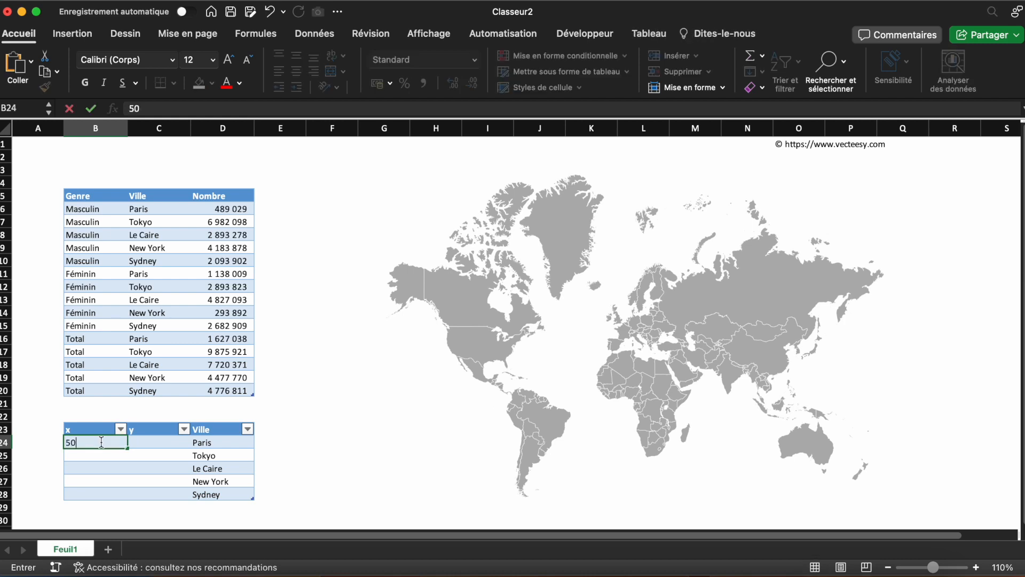
pyautogui.press('Tab')
pyautogui.write('50')
pyautogui.press('Return')
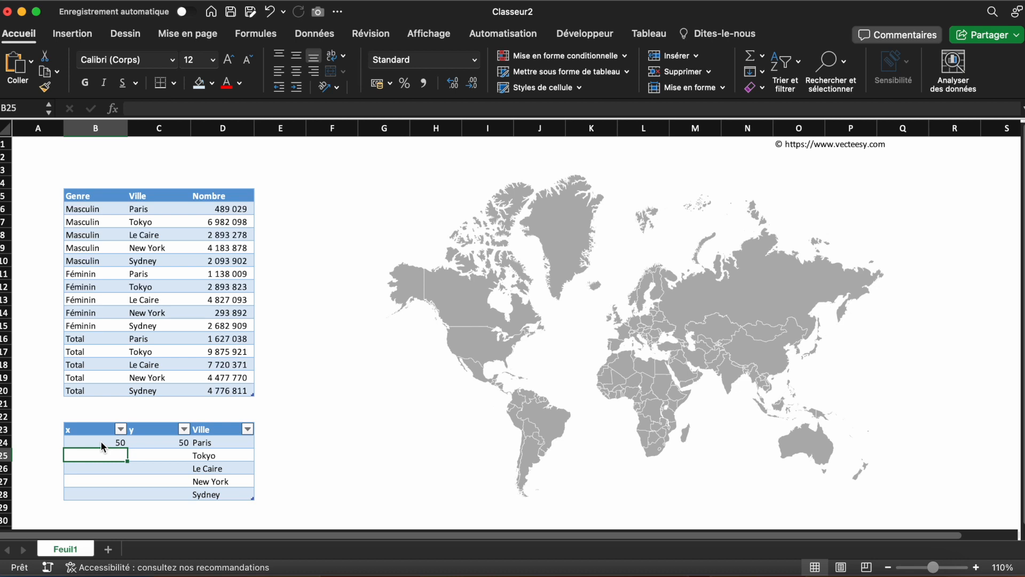
# Enter the remaining x and y coordinates: Tokyo 80, 40; Le Caire 55, 40; New York 25, 50; Sydney 85, 15
pyautogui.write('80')
pyautogui.press('Tab')
pyautogui.write('40')
pyautogui.press('Return')
pyautogui.write('55')
pyautogui.press('Tab')
pyautogui.write('40')
pyautogui.press('Return')
pyautogui.write('25')
pyautogui.press('Tab')
pyautogui.write('50')
pyautogui.press('Return')
pyautogui.click(295, 441)
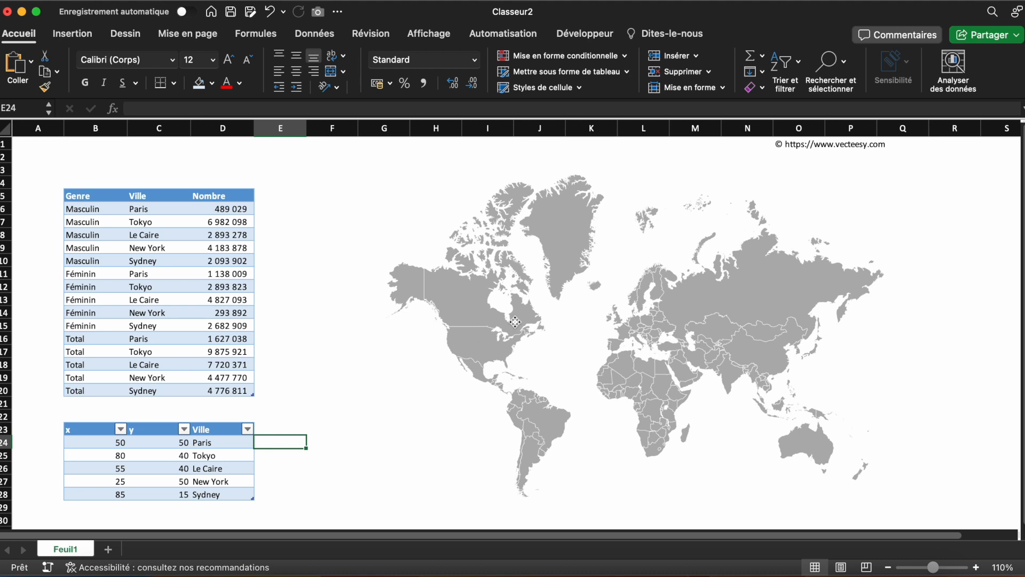
# Add a new data series named localisation to the map chart's data source
pyautogui.click(534, 315)
pyautogui.rightClick(537, 309)
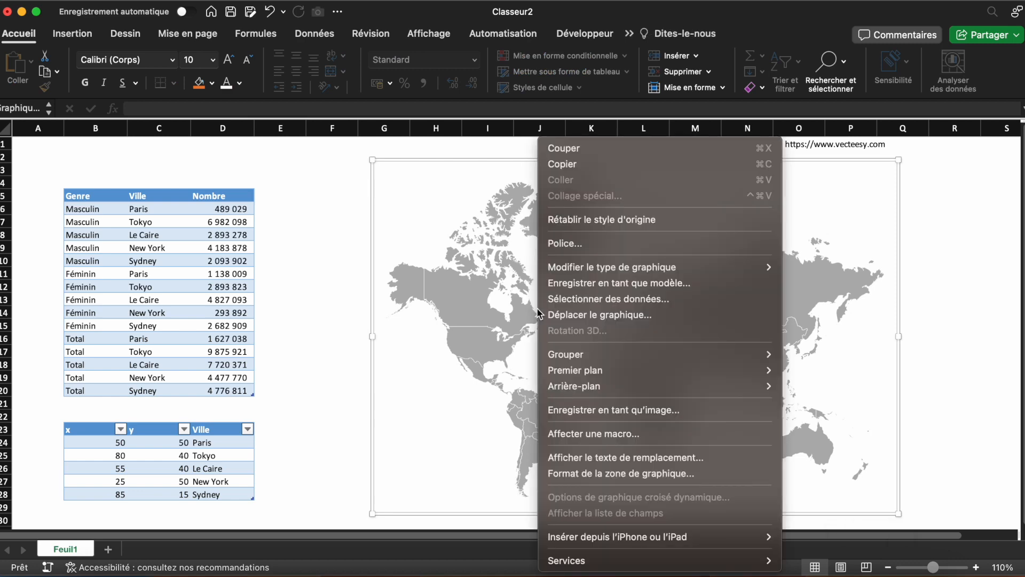
pyautogui.click(607, 299)
pyautogui.click(492, 252)
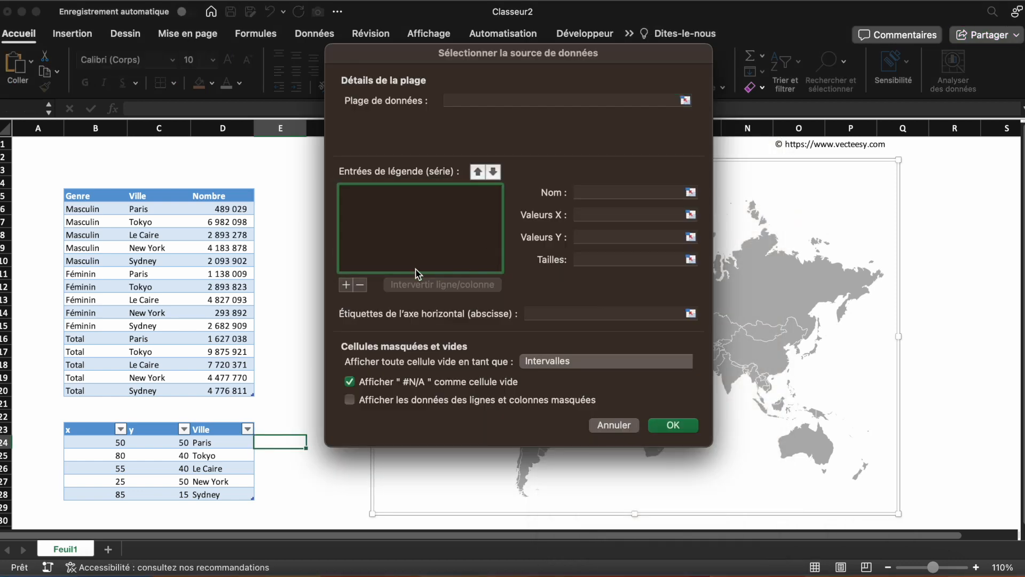
pyautogui.click(346, 285)
pyautogui.click(624, 190)
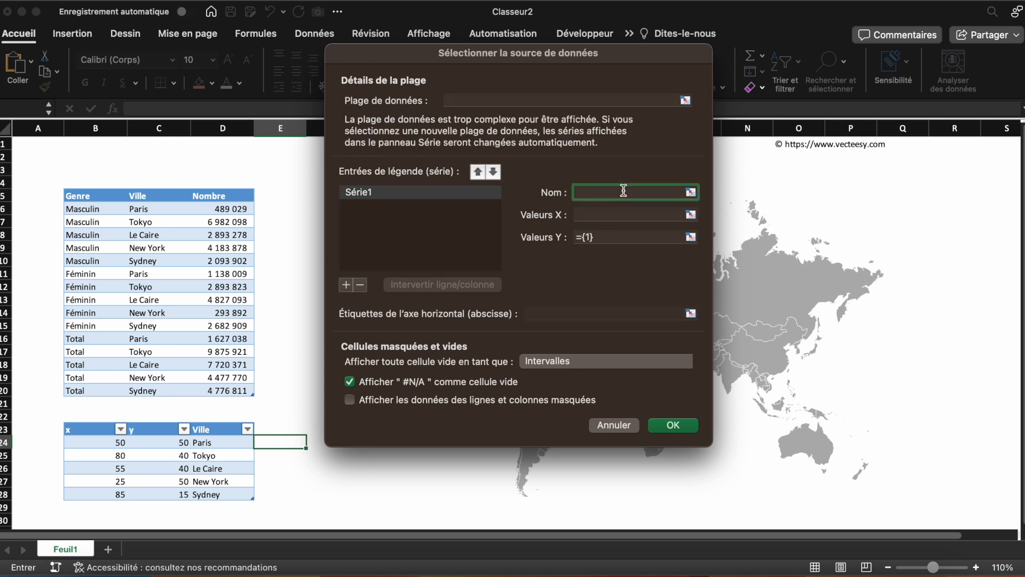
pyautogui.write('localisation')
pyautogui.press('Tab')
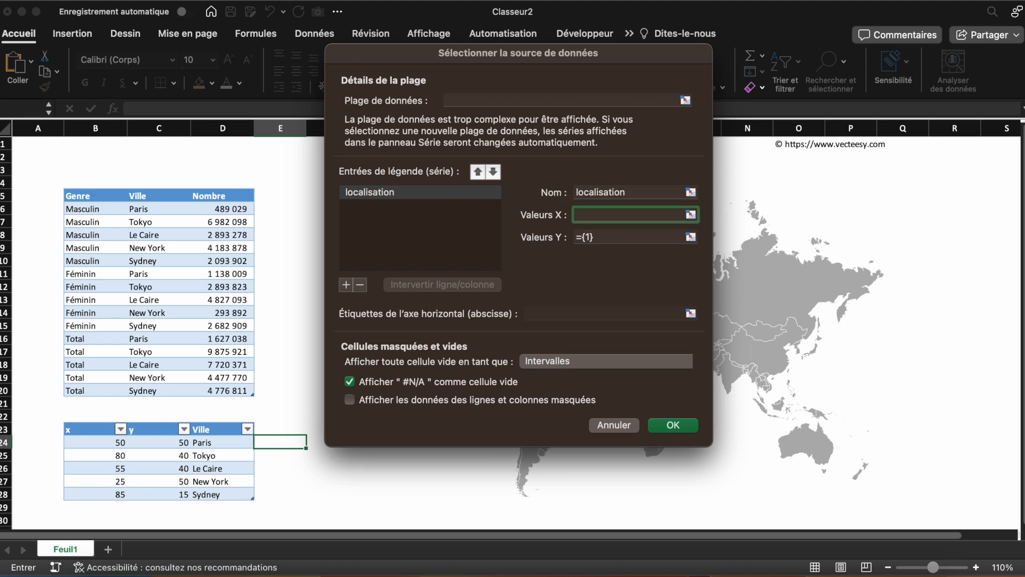
# Set the localisation series' X values to the table's x column (B24:B28) and its Y values to the y column (C24:C28), and confirm
pyautogui.click(691, 214)
pyautogui.moveTo(93, 442); pyautogui.dragTo(101, 493)
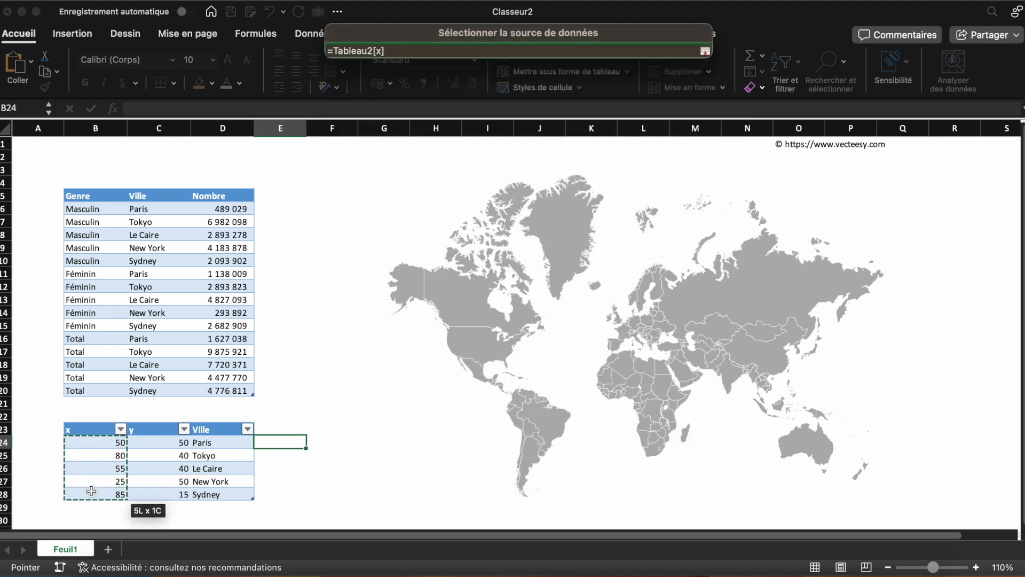
pyautogui.click(690, 235)
pyautogui.moveTo(158, 442); pyautogui.dragTo(160, 494)
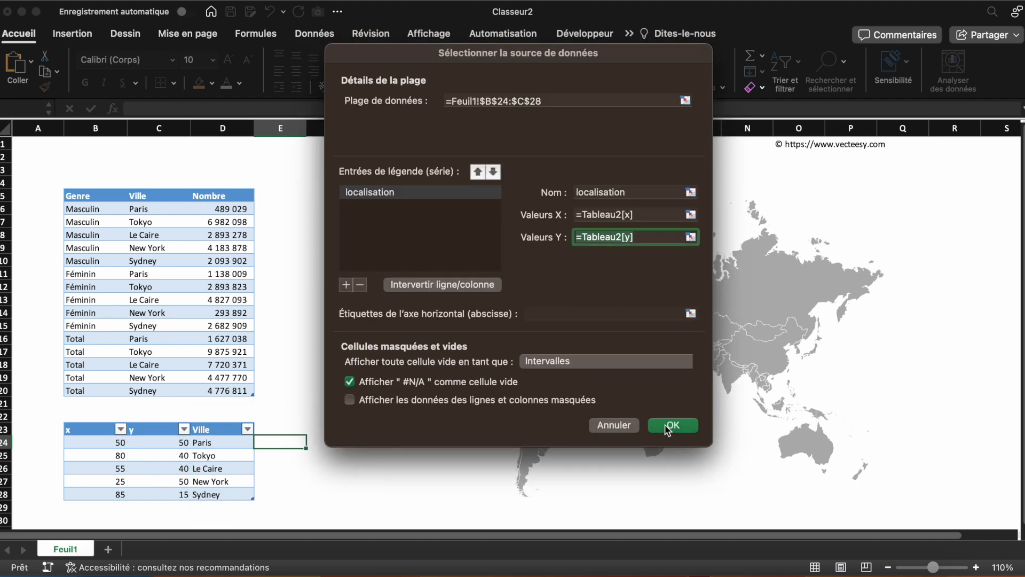
pyautogui.click(666, 427)
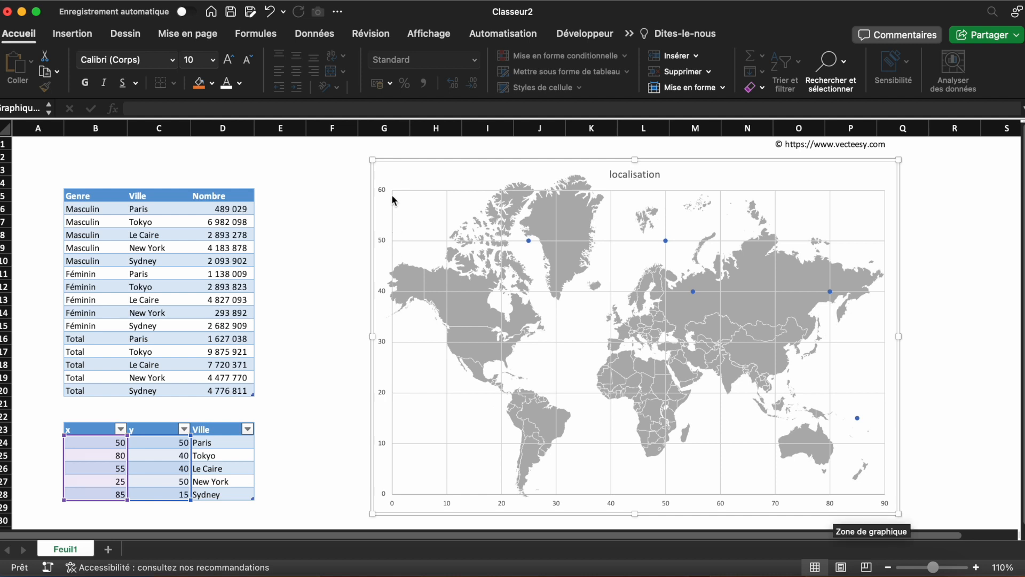
# Set the chart's vertical axis bounds to a minimum of 0 and a maximum of 100
pyautogui.click(385, 243)
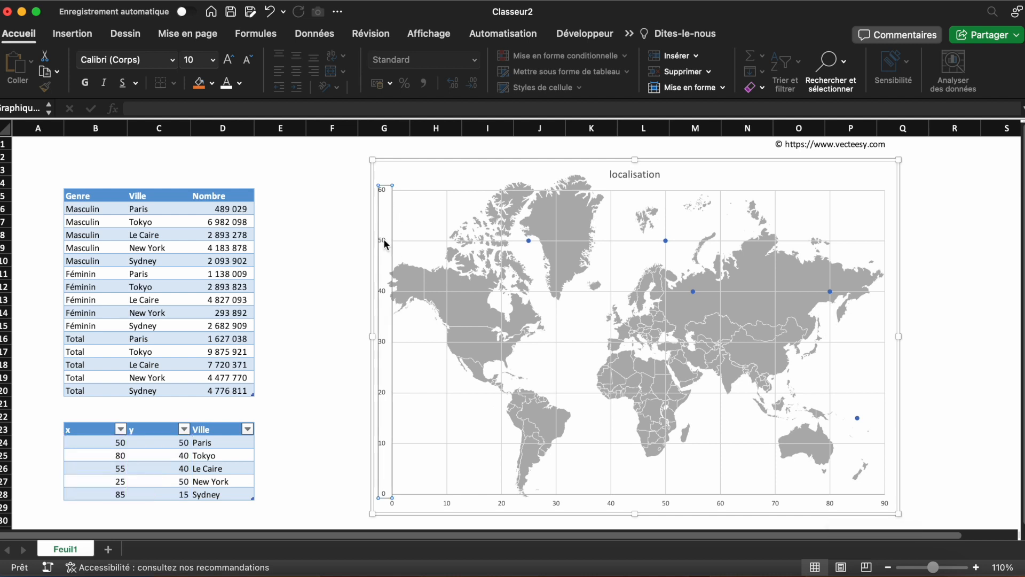
pyautogui.doubleClick(383, 244)
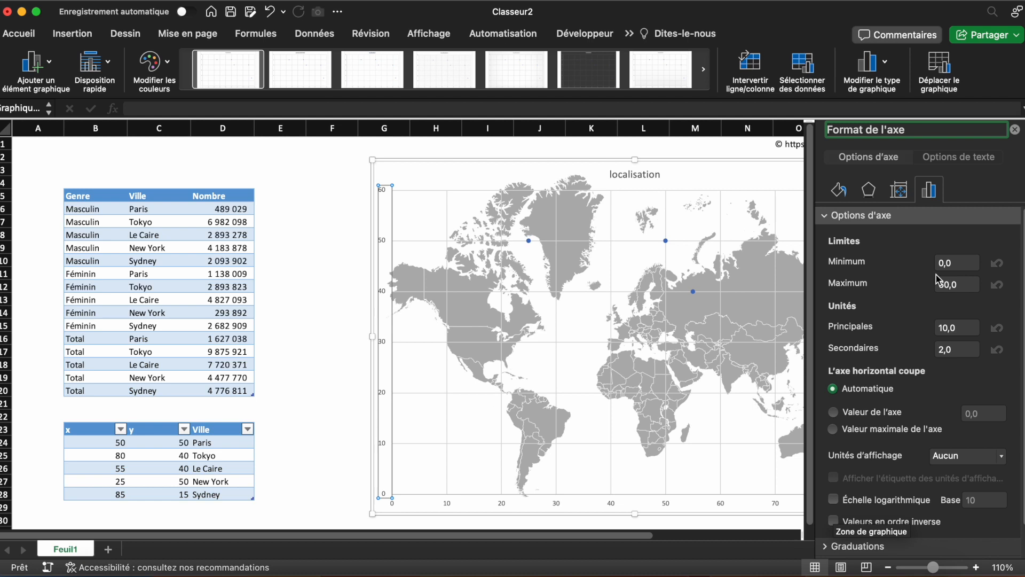
pyautogui.doubleClick(959, 263)
pyautogui.write('0')
pyautogui.press('Tab')
pyautogui.write('100')
pyautogui.press('Return')
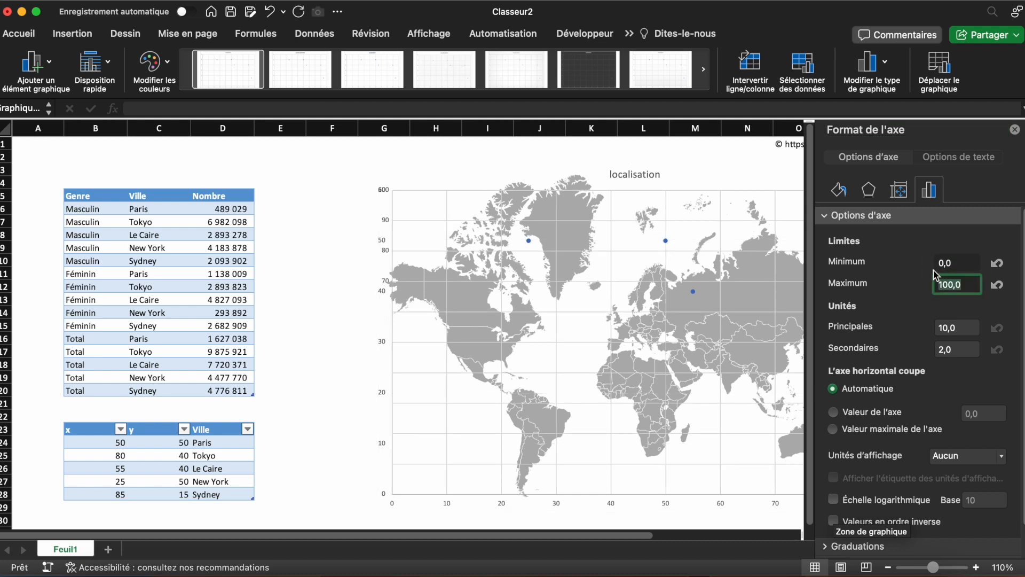
# Set the chart's horizontal axis bounds to a minimum of 0 and a maximum of 100 and close the axis options
pyautogui.click(669, 502)
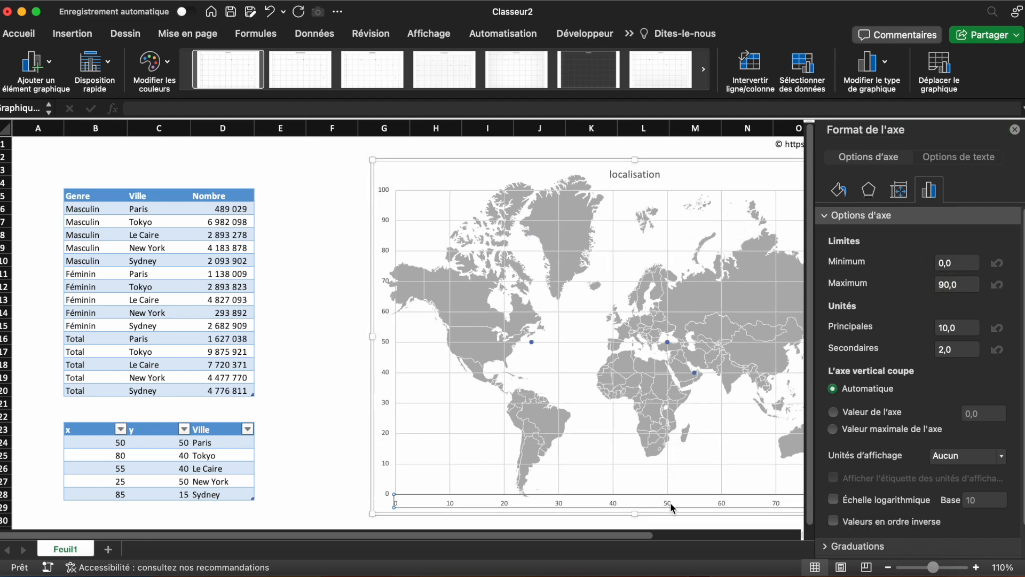
pyautogui.doubleClick(951, 263)
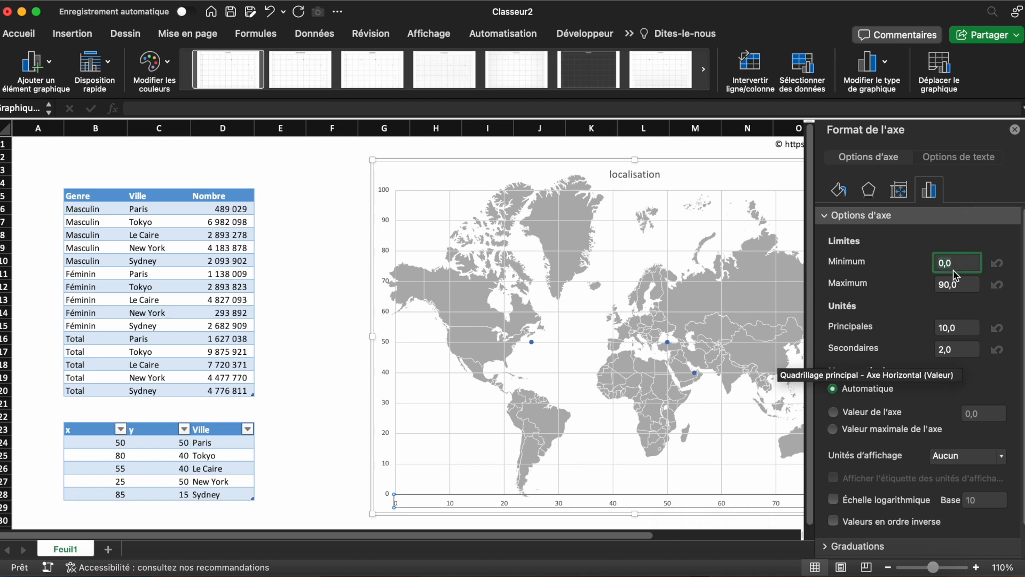
pyautogui.write('0')
pyautogui.press('Tab')
pyautogui.write('100')
pyautogui.press('Return')
pyautogui.click(1014, 129)
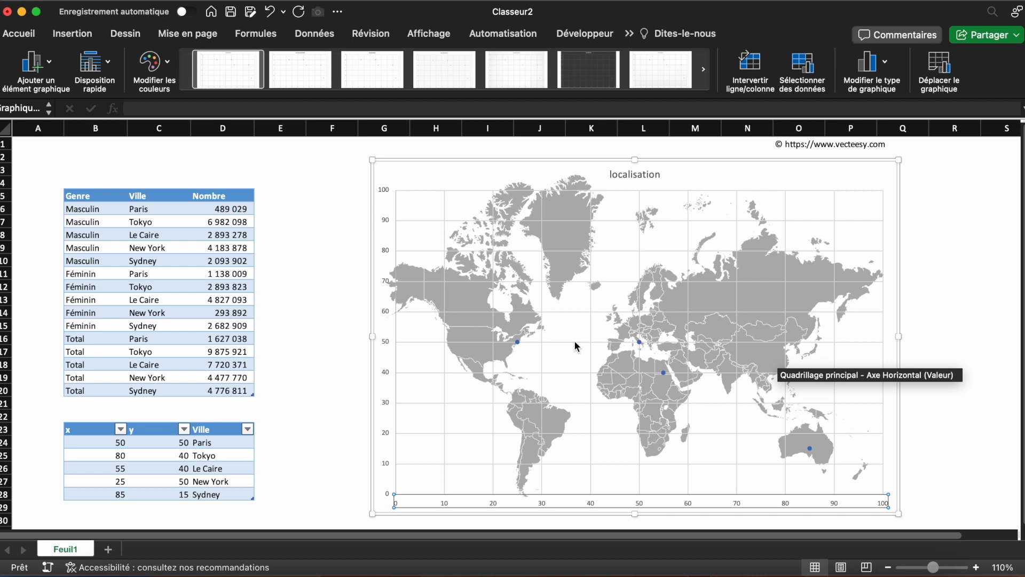
# Delete the vertical and horizontal axes from the map chart
pyautogui.click(382, 260)
pyautogui.press('Delete')
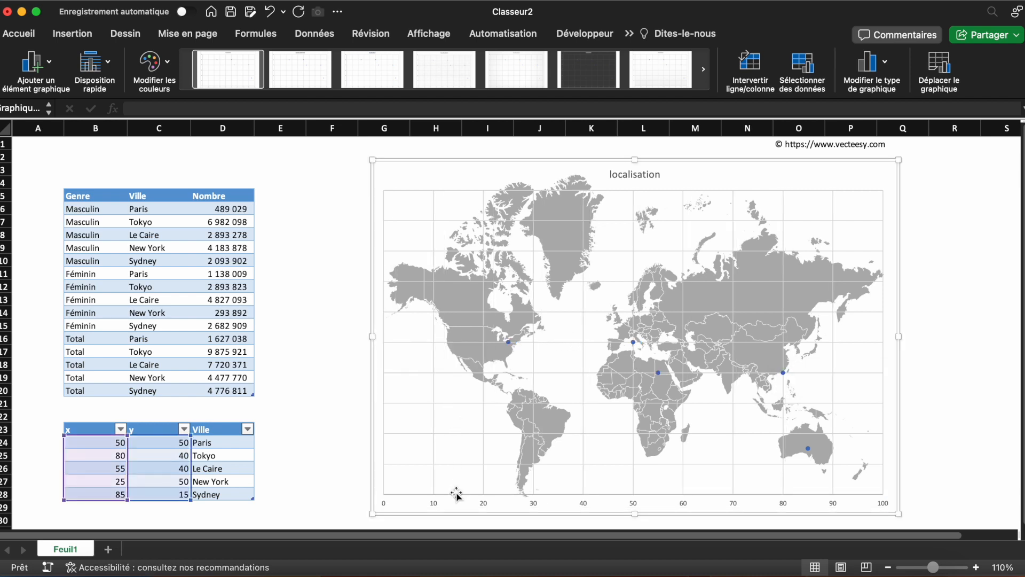
pyautogui.click(435, 504)
pyautogui.press('Delete')
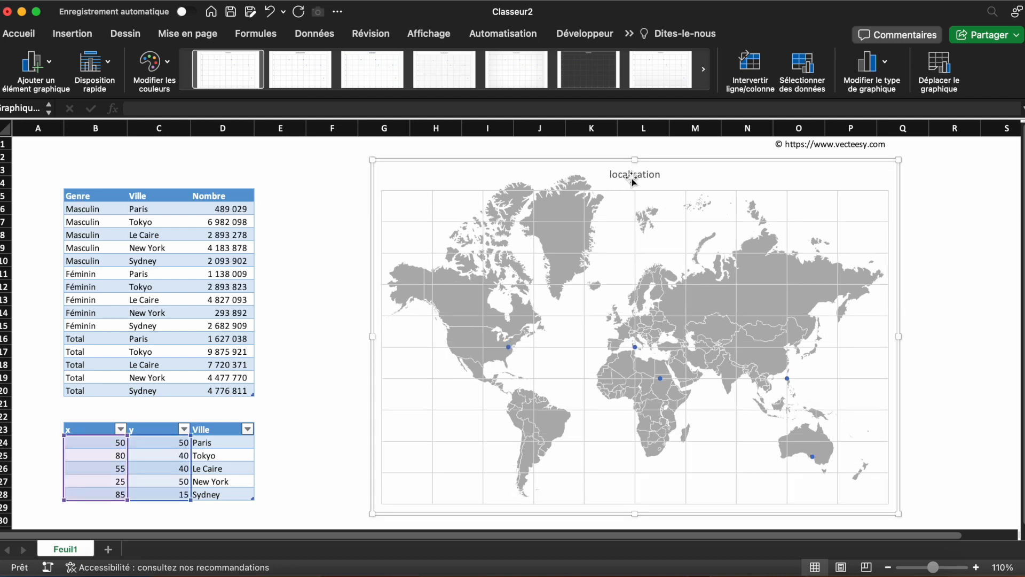
# Delete the chart title and the gridlines from the map chart
pyautogui.click(629, 189)
pyautogui.press('Delete')
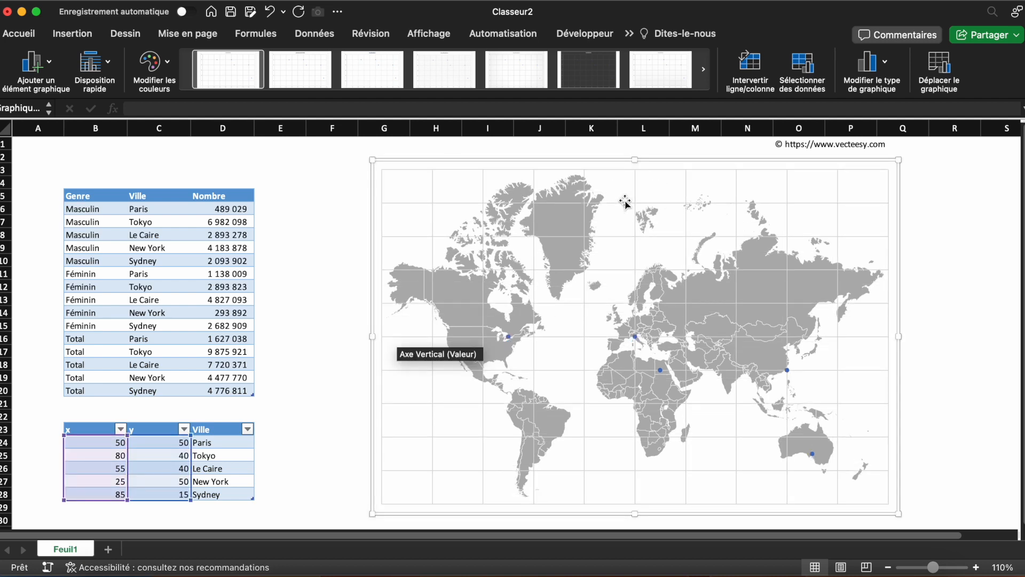
pyautogui.click(627, 203)
pyautogui.press('Delete')
pyautogui.click(325, 376)
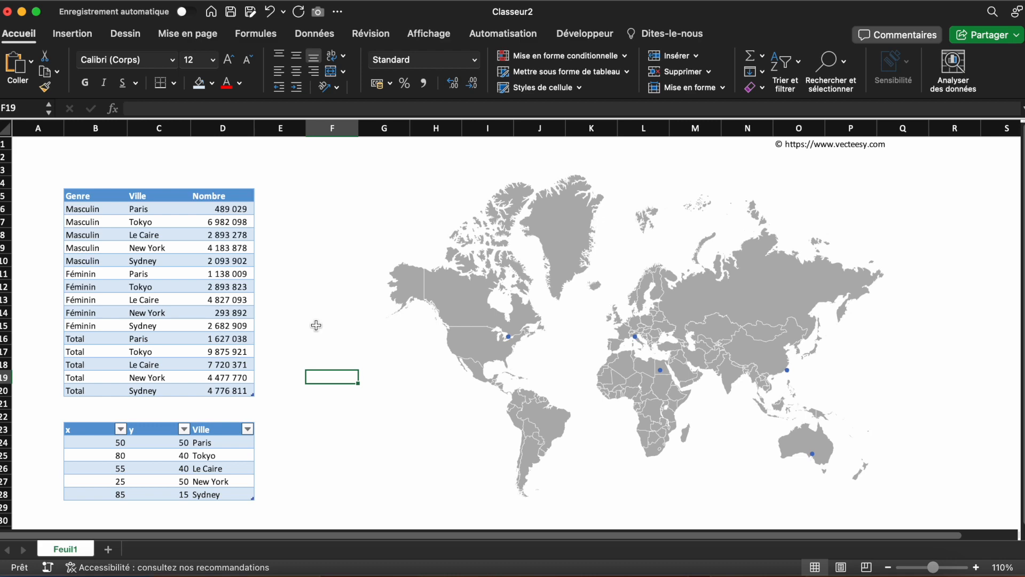
# Adjust the coordinates of Paris to x 48, y 52 and of Tokyo to x 85, y 45
pyautogui.click(109, 444)
pyautogui.write('48')
pyautogui.press('Tab')
pyautogui.write('52')
pyautogui.press('Return')
pyautogui.write('85')
pyautogui.press('Tab')
pyautogui.write('45')
pyautogui.press('Return')
# Adjust Le Caire's y to 42, New York's coordinates to x 26, y 49, and Sydney's x to 87
pyautogui.press('Tab')
pyautogui.write('42')
pyautogui.press('Return')
pyautogui.write('26')
pyautogui.press('Tab')
pyautogui.press('BackSpace')
pyautogui.write('49')
pyautogui.press('Return')
pyautogui.write('87')
pyautogui.click(470, 411)
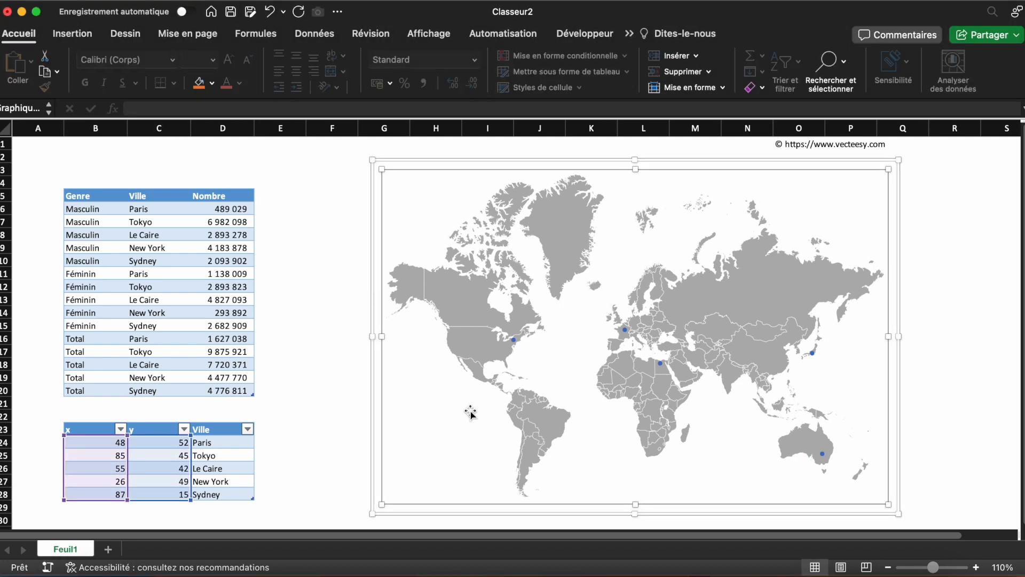
pyautogui.click(296, 405)
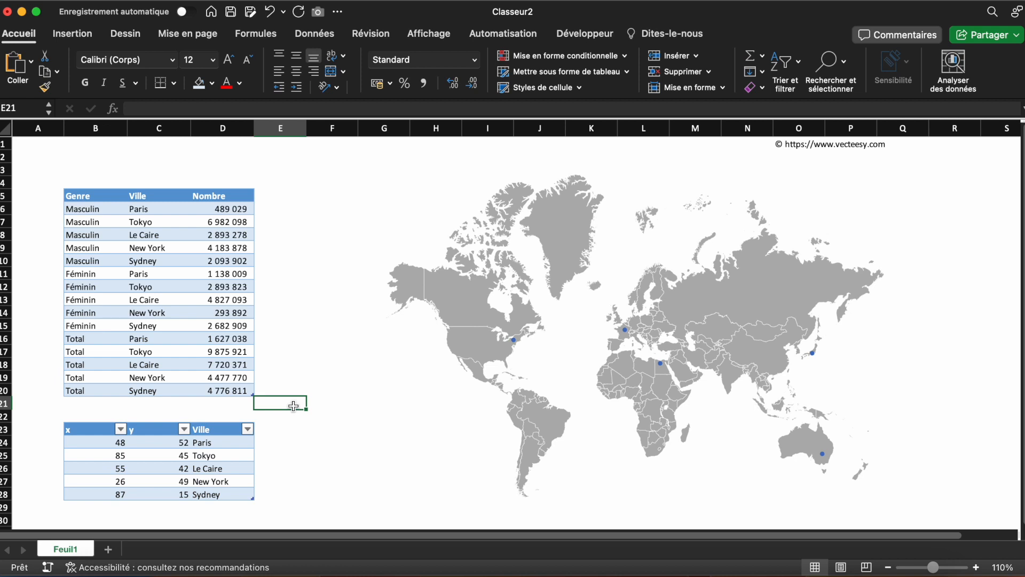
# Move the map chart down by about one row and enter the label "Genre :" in cell G2 above it
pyautogui.click(361, 438)
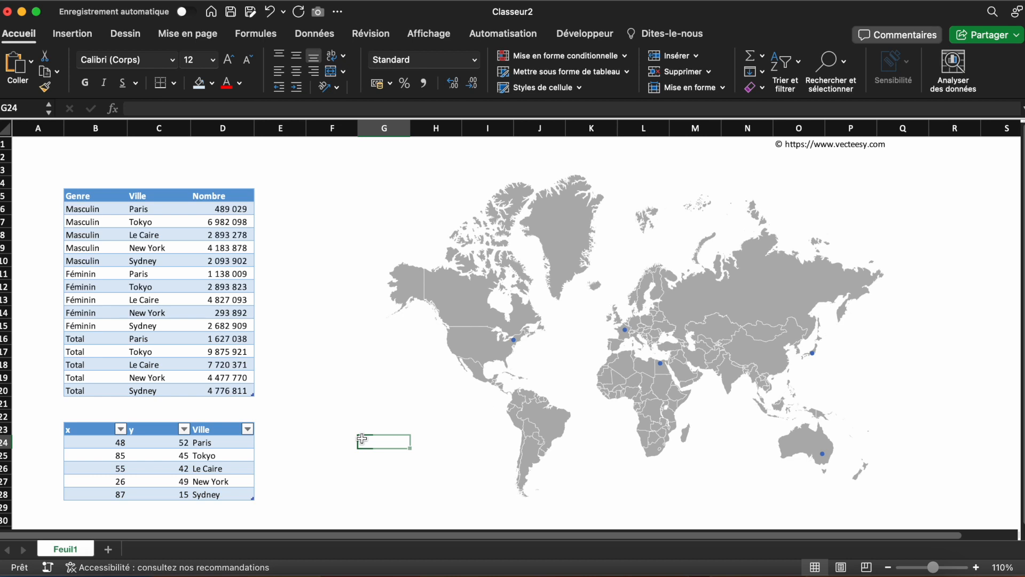
pyautogui.click(424, 457)
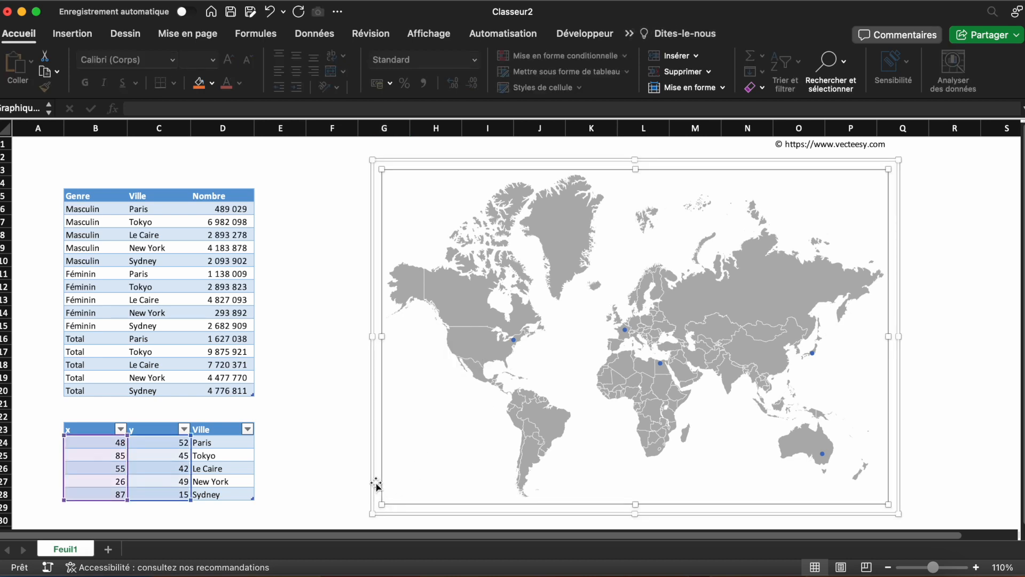
pyautogui.moveTo(377, 483); pyautogui.dragTo(376, 492)
pyautogui.click(388, 154)
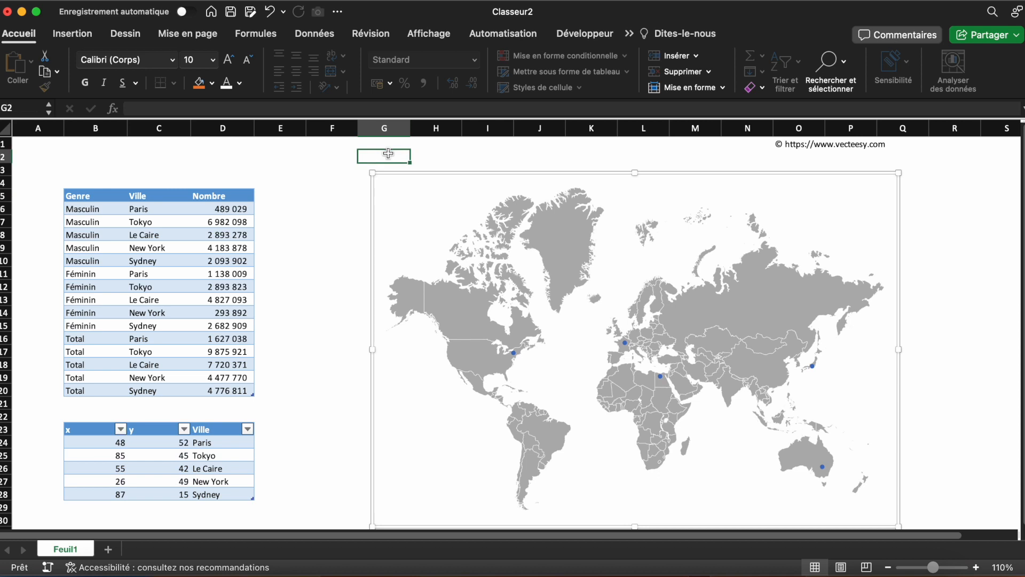
pyautogui.write('Genre :')
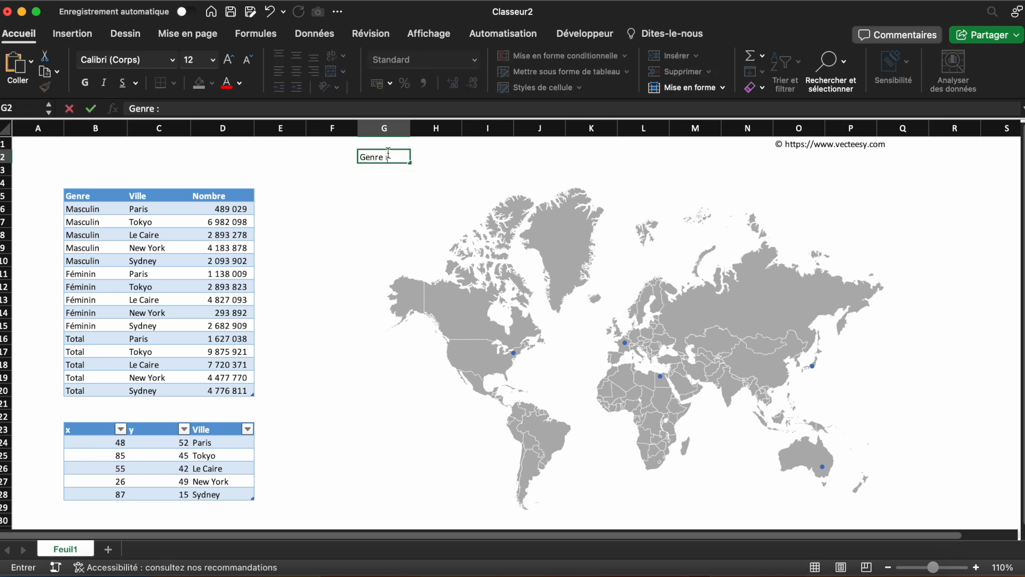
# Add a list data validation to cell H2 with the options Masculin, Féminin and Total
pyautogui.click(459, 151)
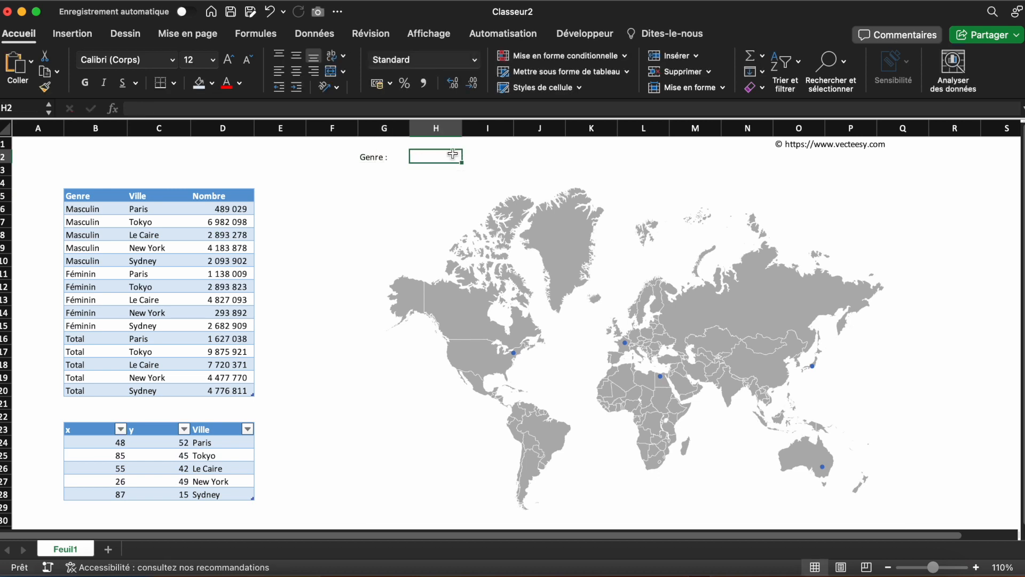
pyautogui.click(312, 36)
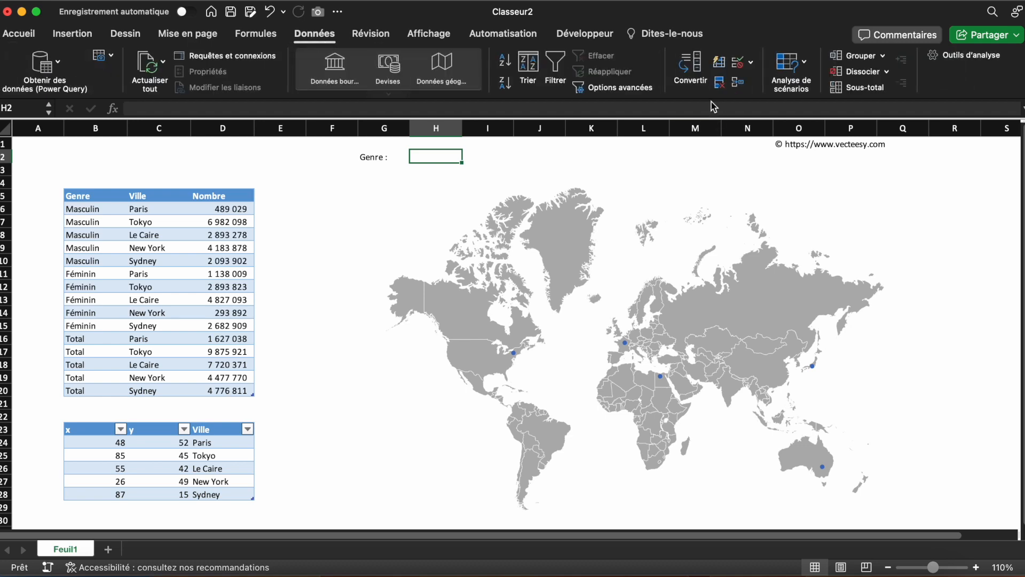
pyautogui.click(738, 62)
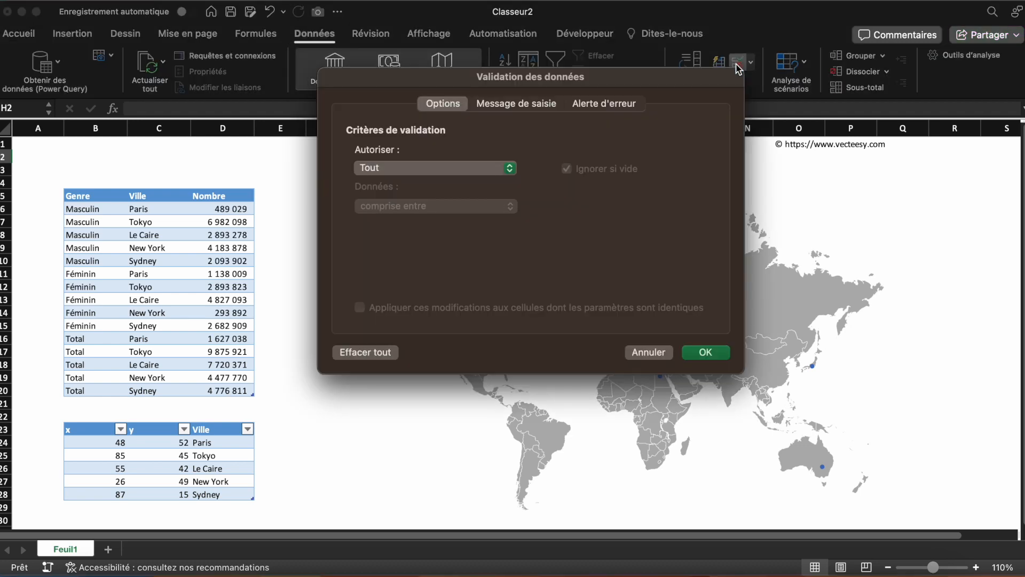
pyautogui.click(457, 172)
pyautogui.click(445, 216)
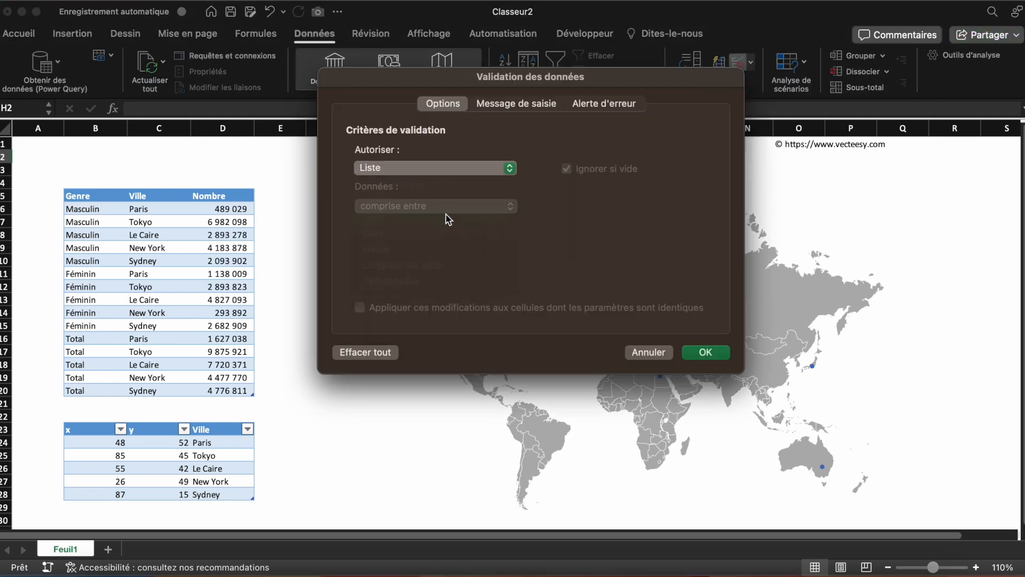
pyautogui.click(407, 245)
pyautogui.write('Masculin; Féminin; Total')
pyautogui.press('Return')
# Choose Masculin from the list in cell H2
pyautogui.click(467, 157)
pyautogui.click(446, 171)
pyautogui.click(344, 443)
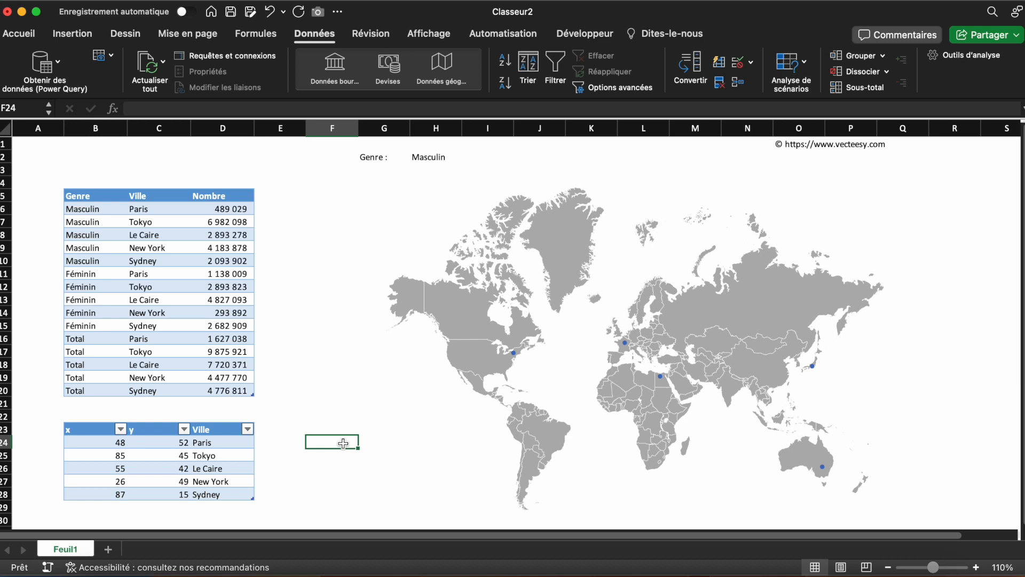
# Insert a table column after Ville in the coordinates table and name it Nombre
pyautogui.click(236, 433)
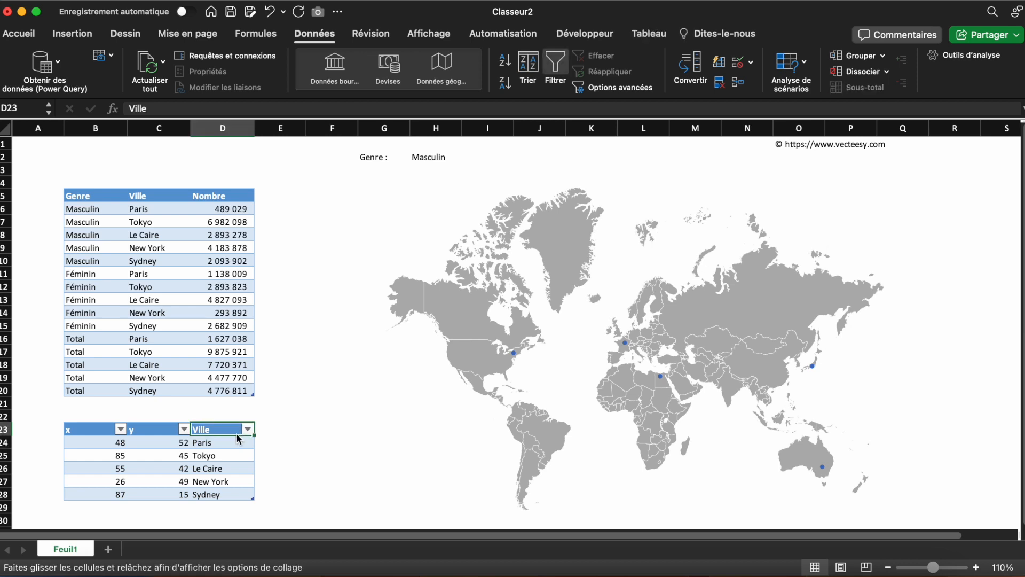
pyautogui.rightClick(225, 447)
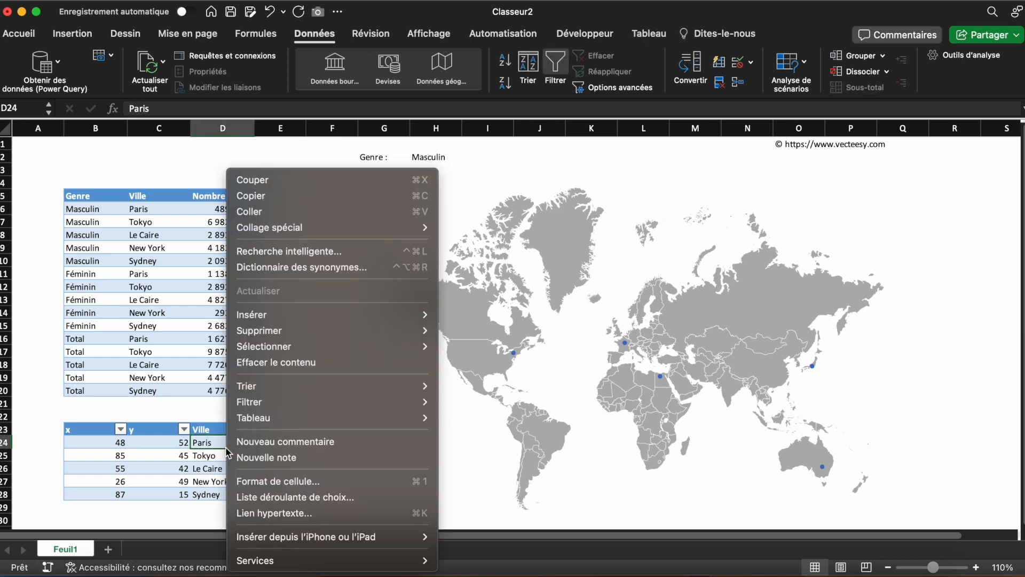
pyautogui.moveTo(269, 312)
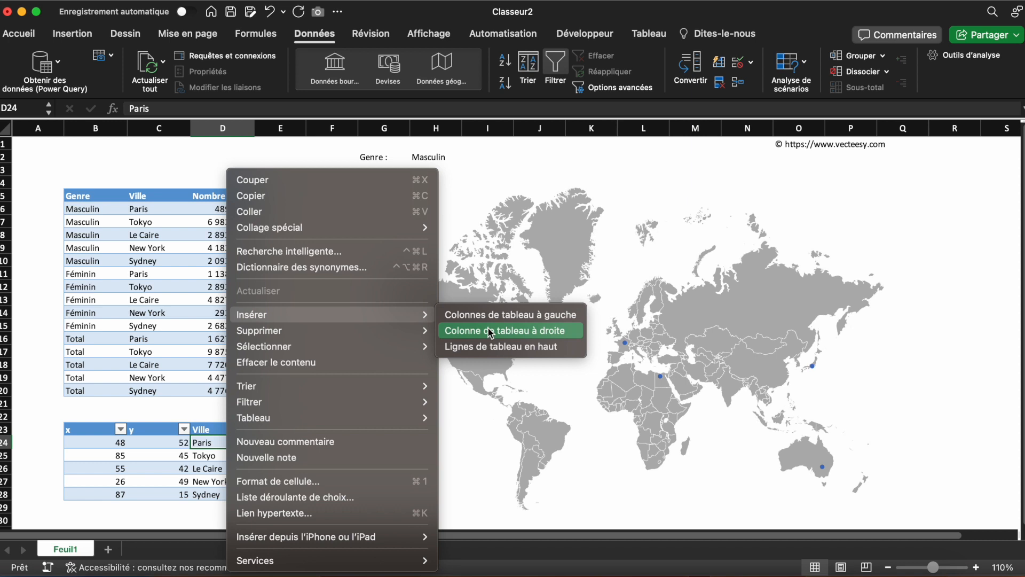
pyautogui.click(451, 331)
pyautogui.click(286, 428)
pyautogui.write('Nombre')
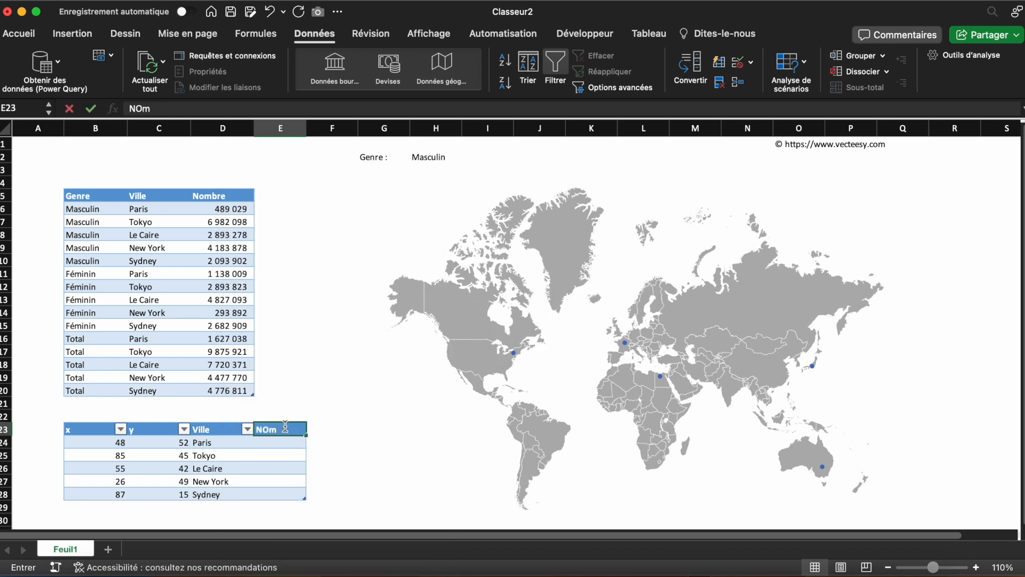
pyautogui.press('Return')
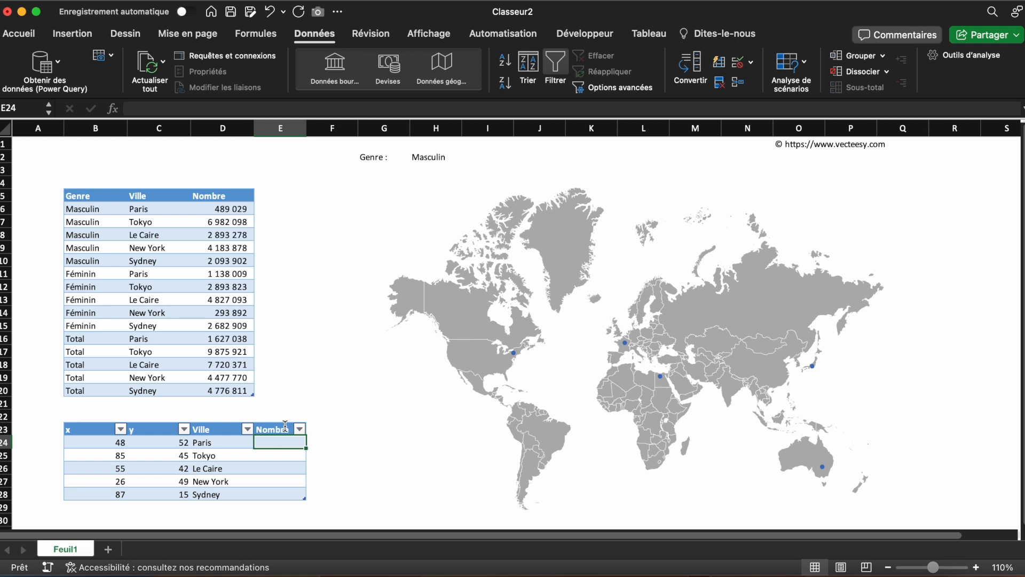
pyautogui.write('=SOMME.')
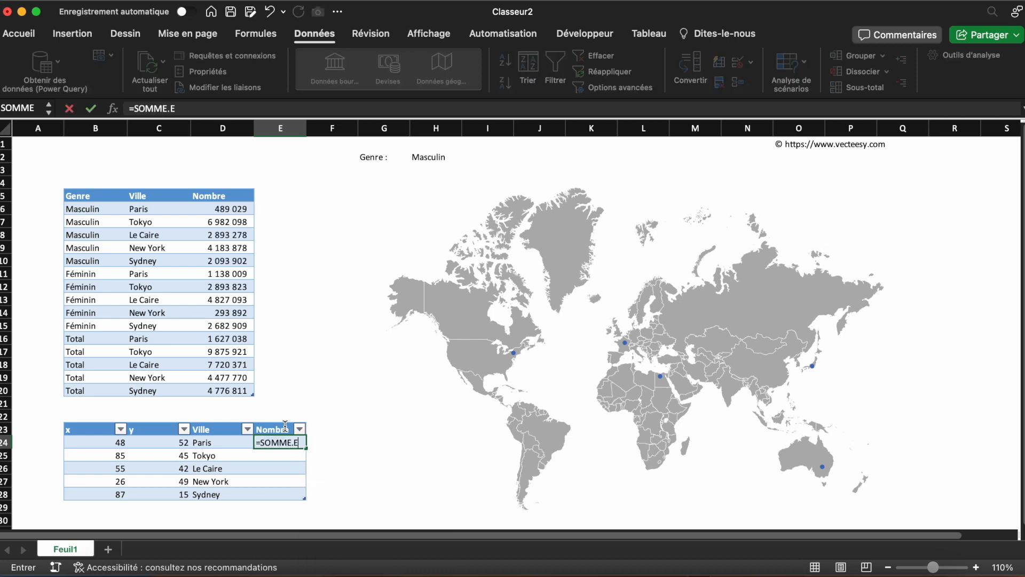
pyautogui.write('SI.ENS(')
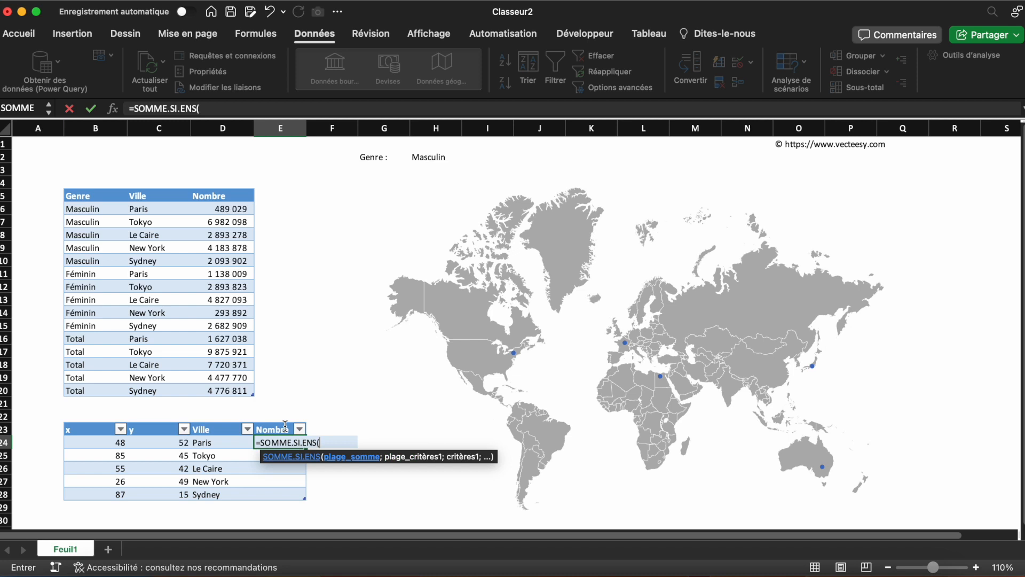
pyautogui.moveTo(227, 209); pyautogui.dragTo(228, 389)
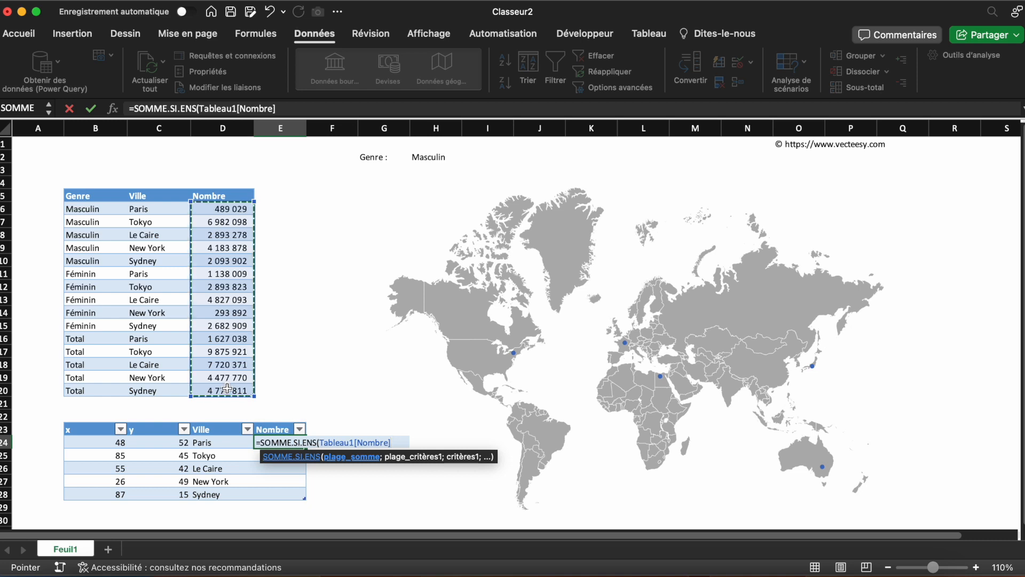
pyautogui.write(';')
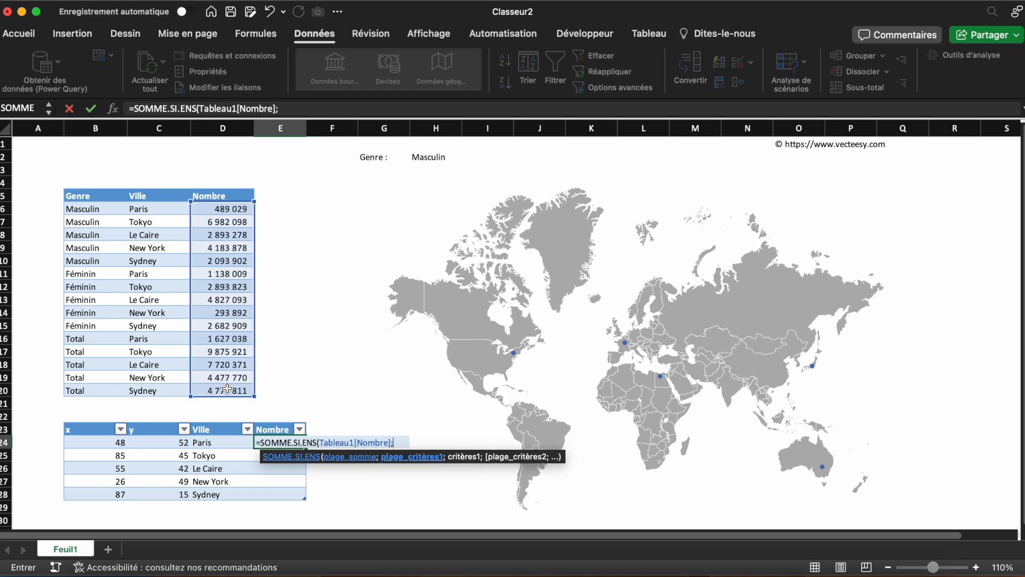
pyautogui.moveTo(154, 209); pyautogui.dragTo(163, 395)
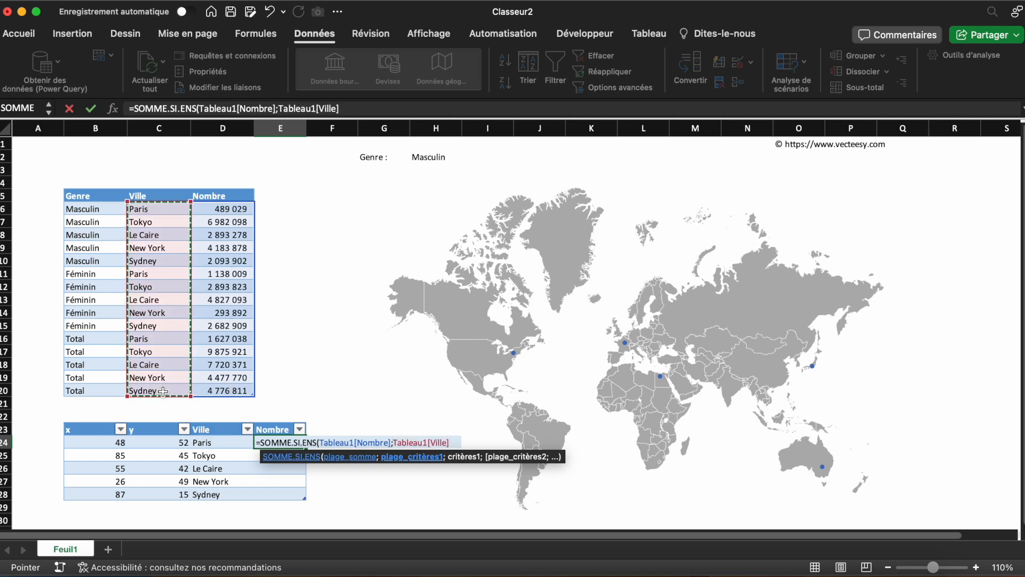
pyautogui.write(';')
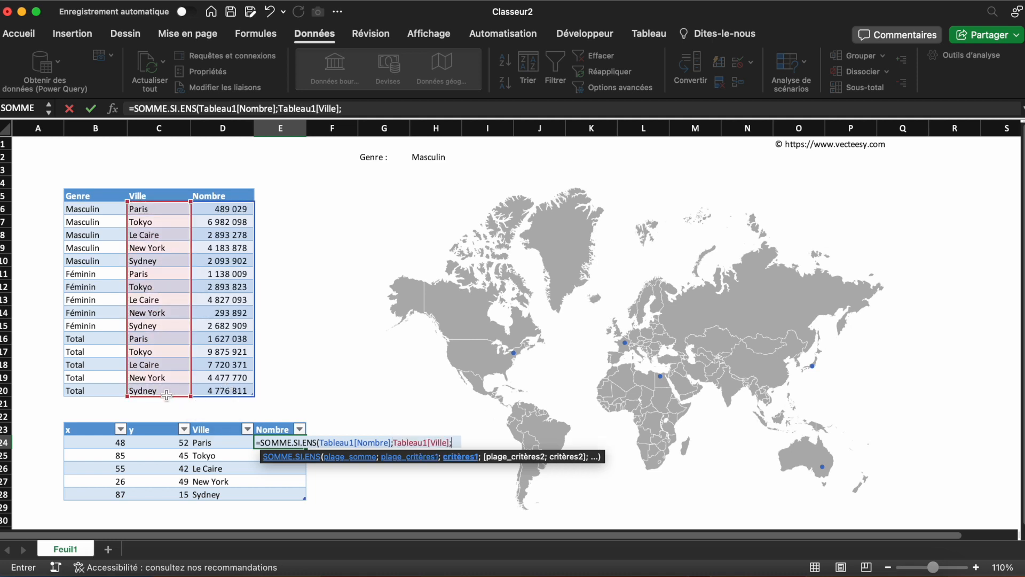
pyautogui.click(222, 443)
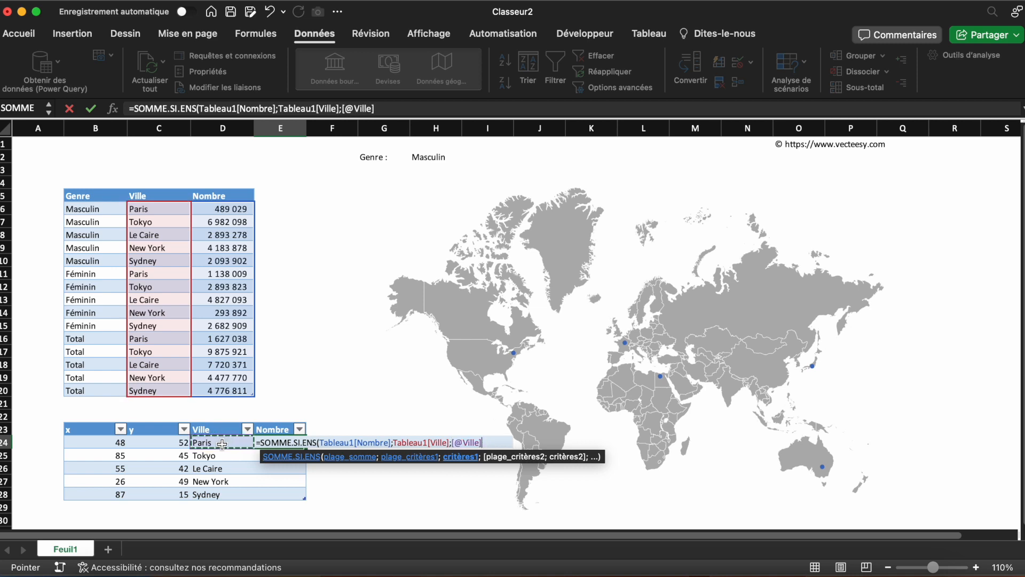
# Complete the E24 formula with a second criterion matching Tableau1[Genre] to the absolute reference $H$2
pyautogui.write(';')
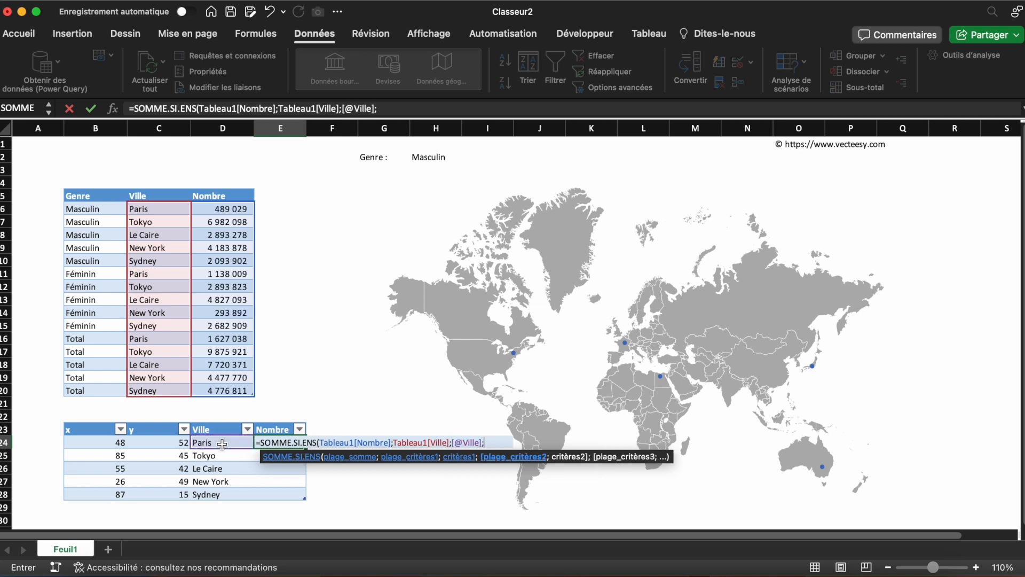
pyautogui.moveTo(109, 208); pyautogui.dragTo(92, 385)
pyautogui.write(';')
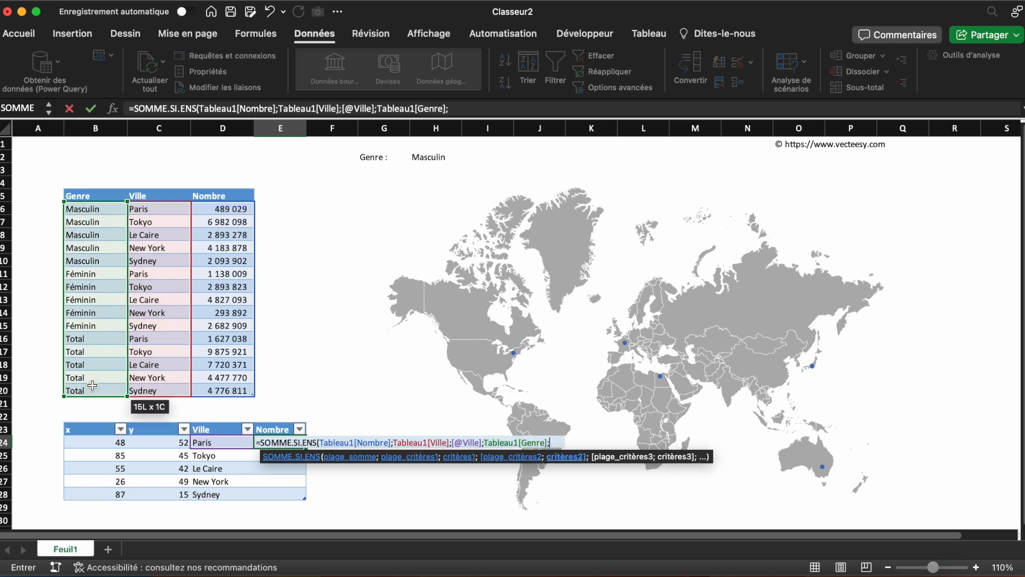
pyautogui.click(432, 157)
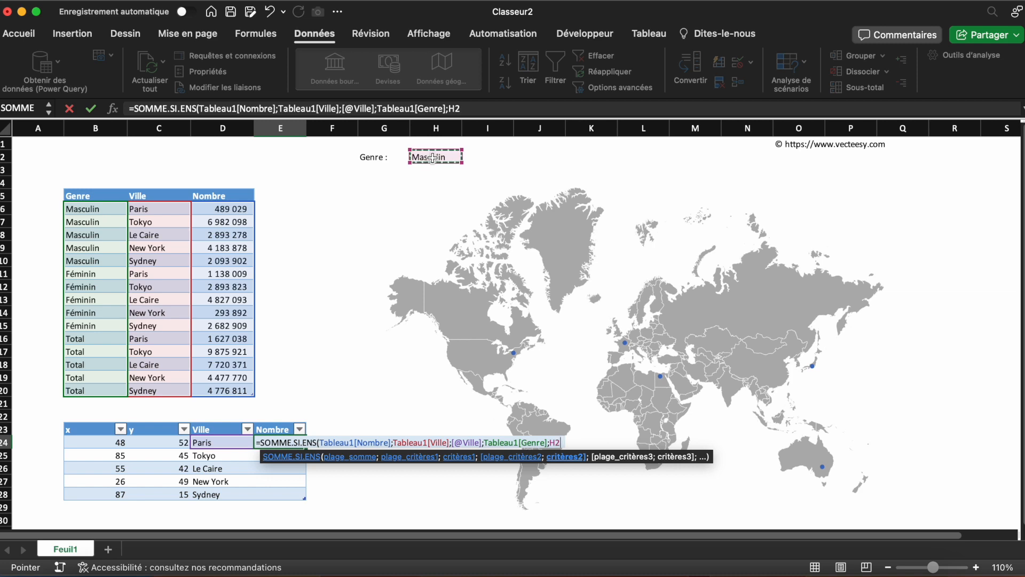
pyautogui.press('F4')
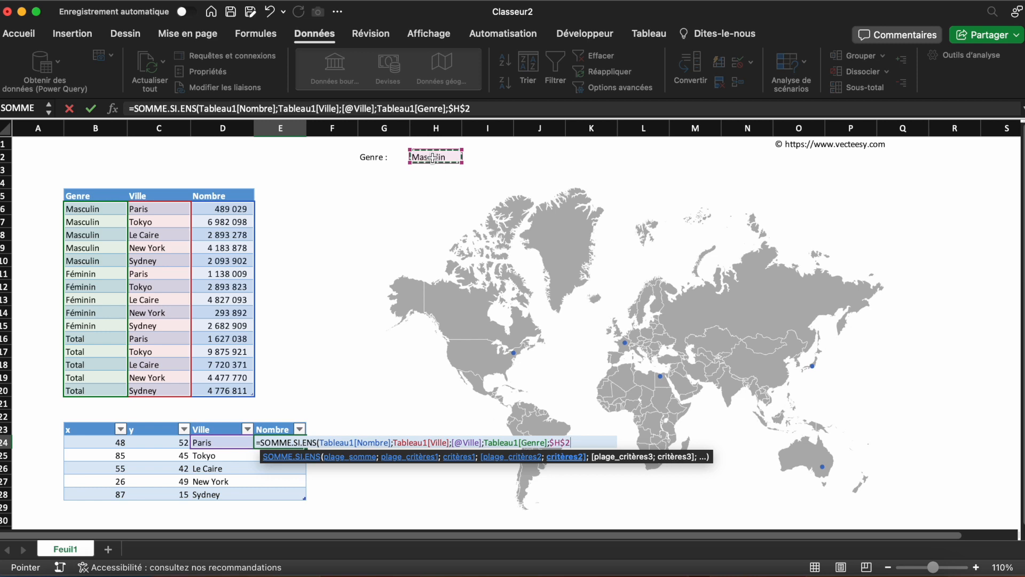
pyautogui.write(')')
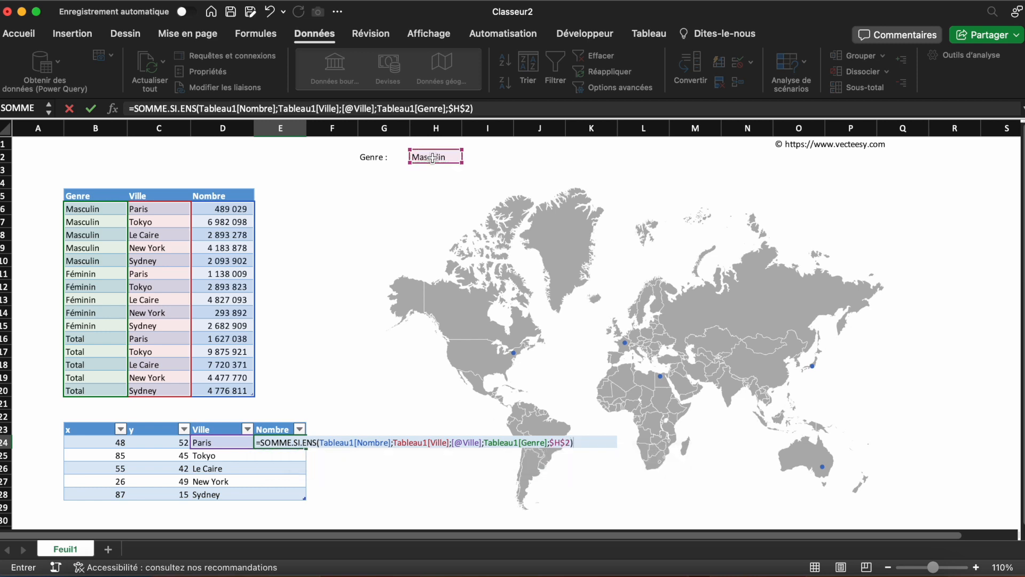
pyautogui.press('Return')
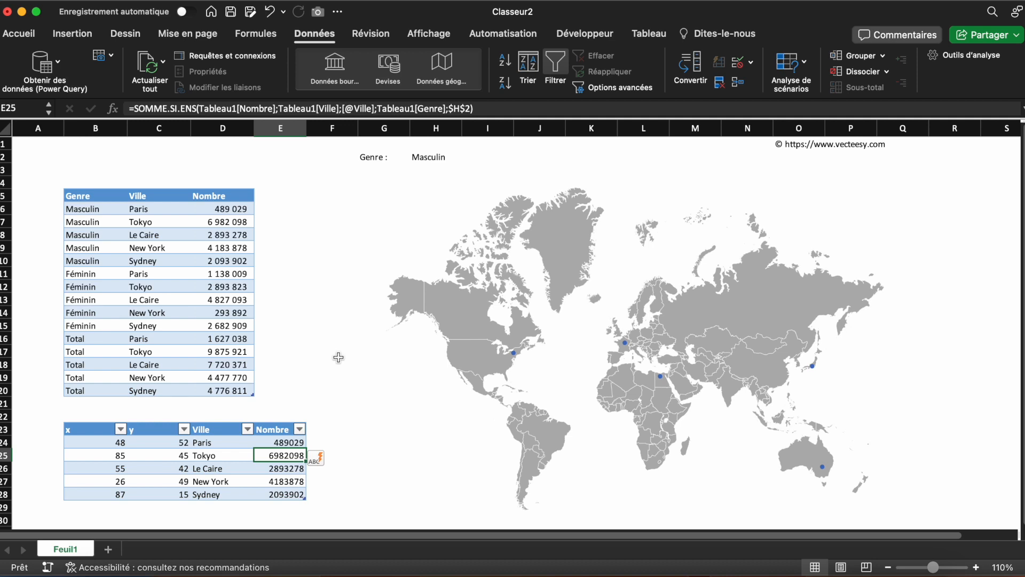
# Format the Nombre values in E24:E28 with a thousands separator and no decimals
pyautogui.moveTo(287, 443); pyautogui.dragTo(287, 494)
pyautogui.click(18, 33)
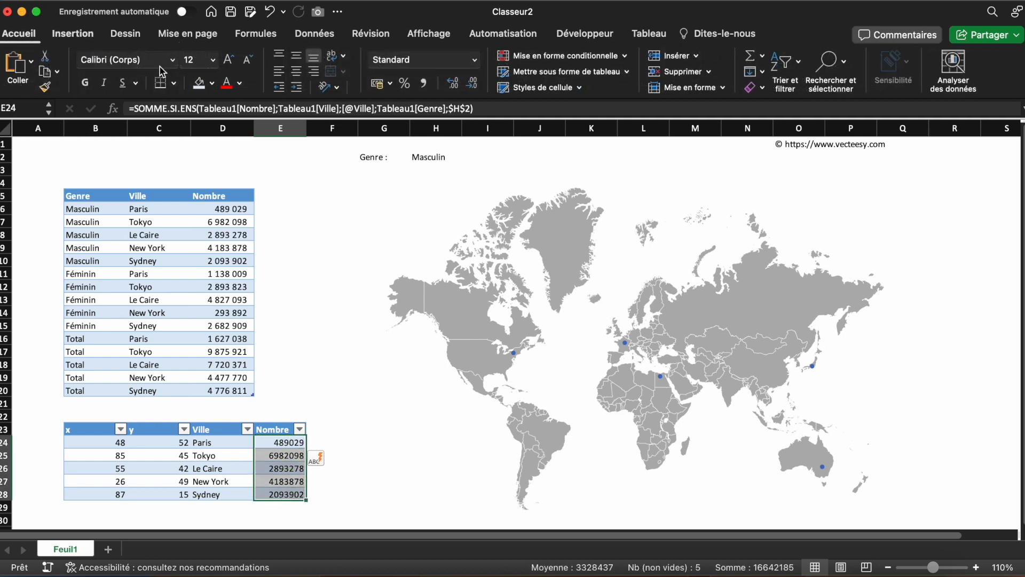
pyautogui.click(425, 83)
pyautogui.click(472, 83)
pyautogui.click(471, 83)
pyautogui.click(347, 237)
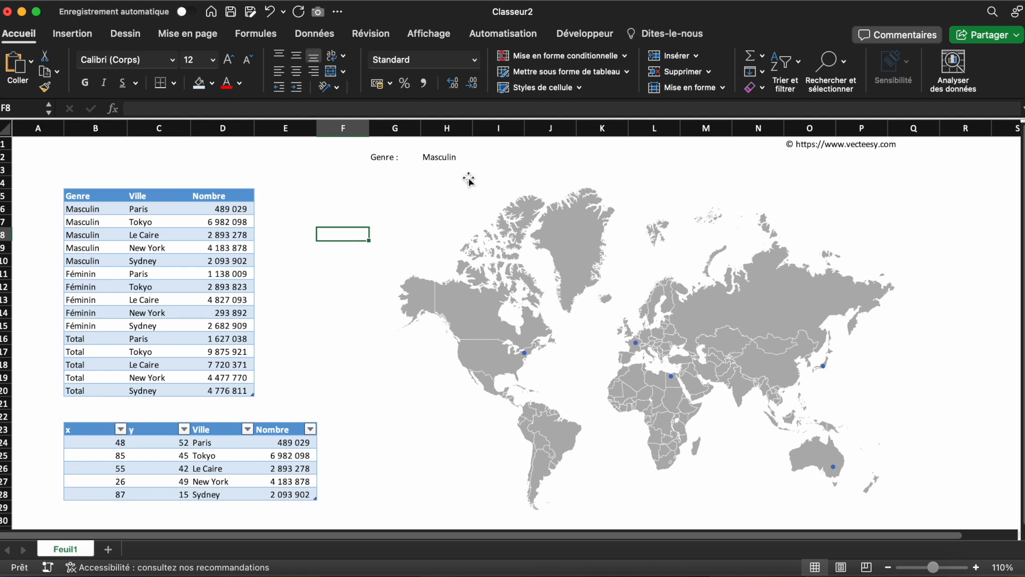
# Test the gender list in H2 by choosing Féminin, and leave it set to Total
pyautogui.click(464, 158)
pyautogui.click(479, 156)
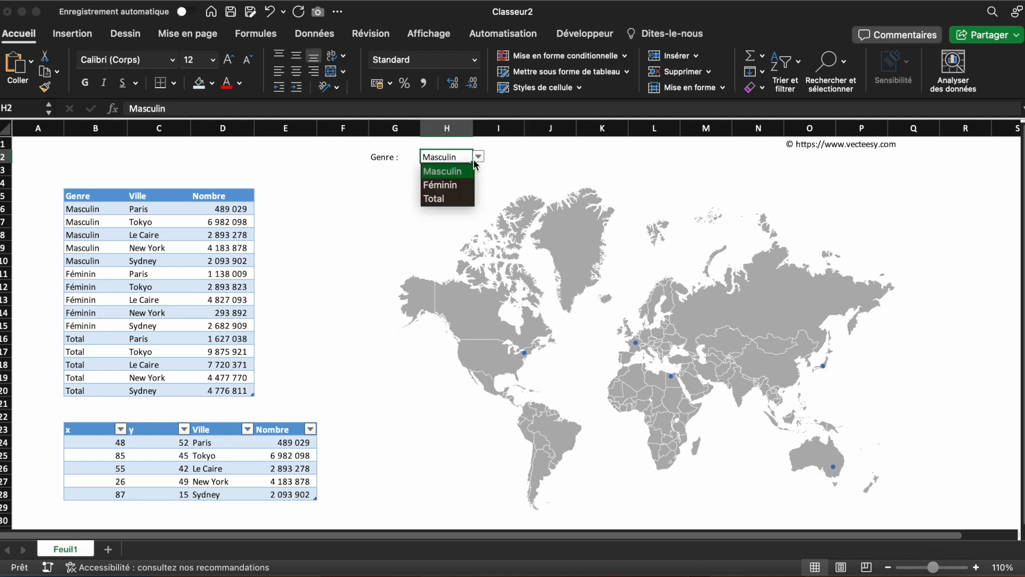
pyautogui.click(457, 184)
pyautogui.click(478, 156)
pyautogui.click(450, 199)
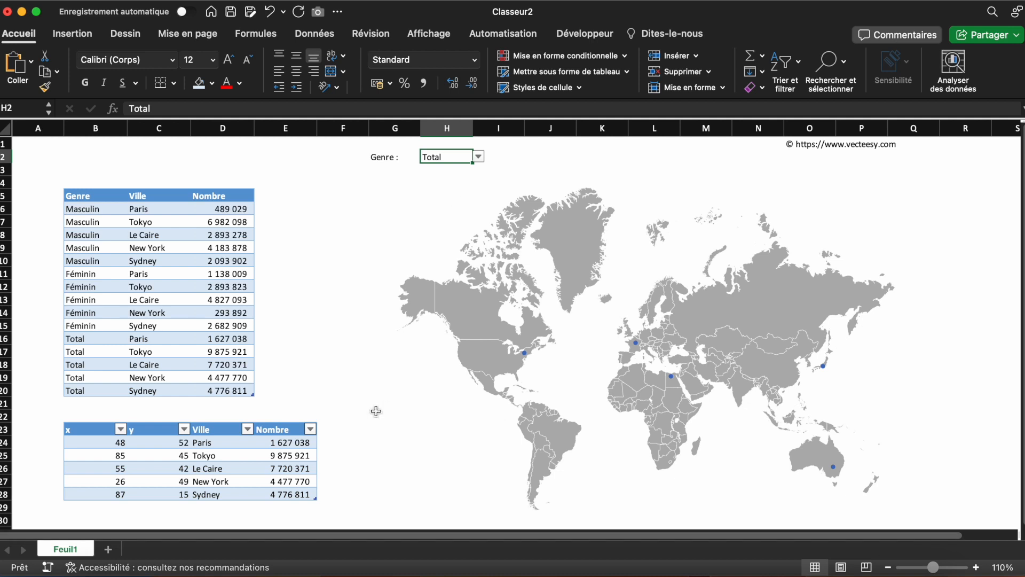
# Change the map chart's type from scatter to the flat (non-3D) bubble chart
pyautogui.click(538, 348)
pyautogui.rightClick(539, 349)
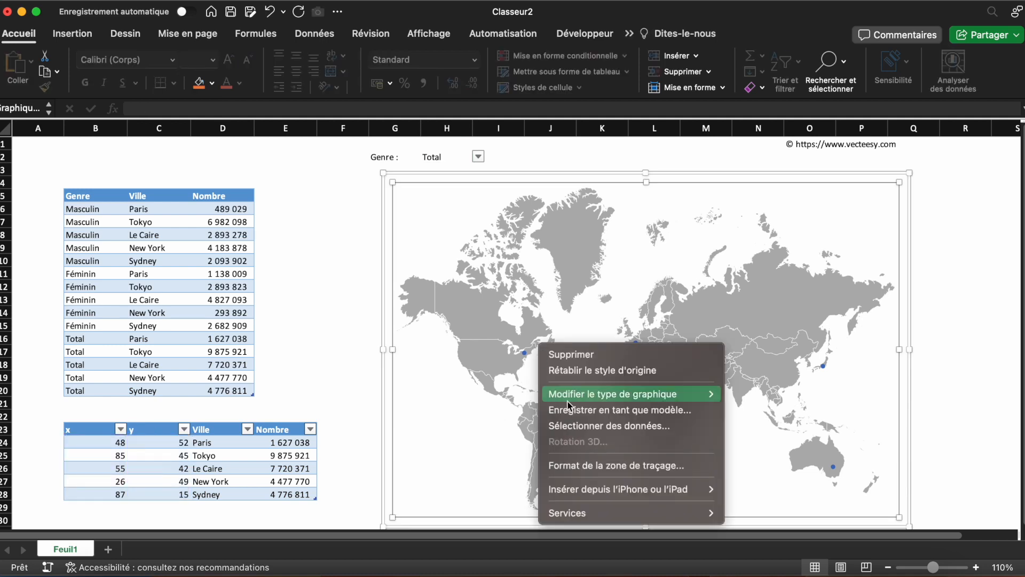
pyautogui.moveTo(595, 398)
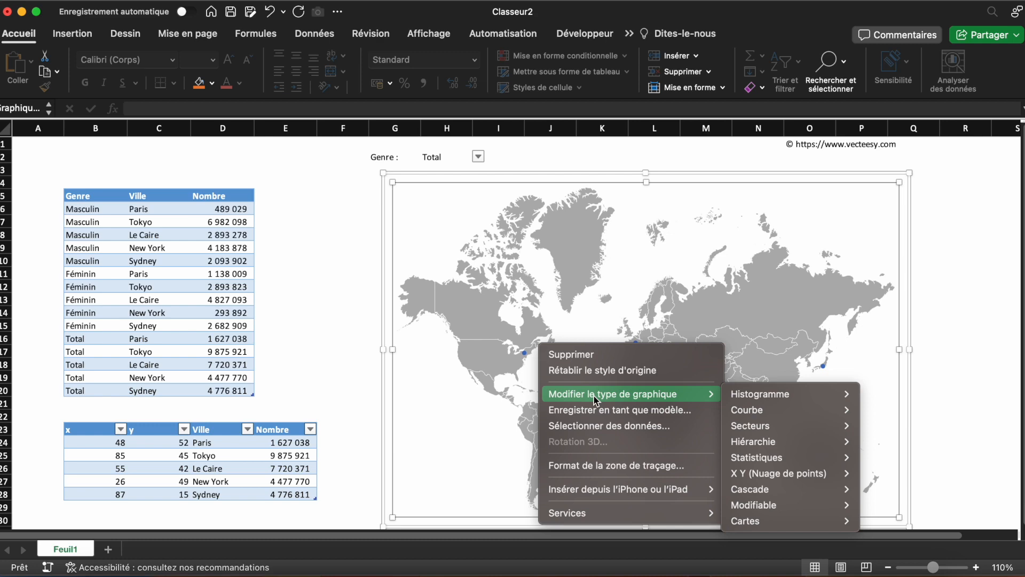
pyautogui.moveTo(761, 479)
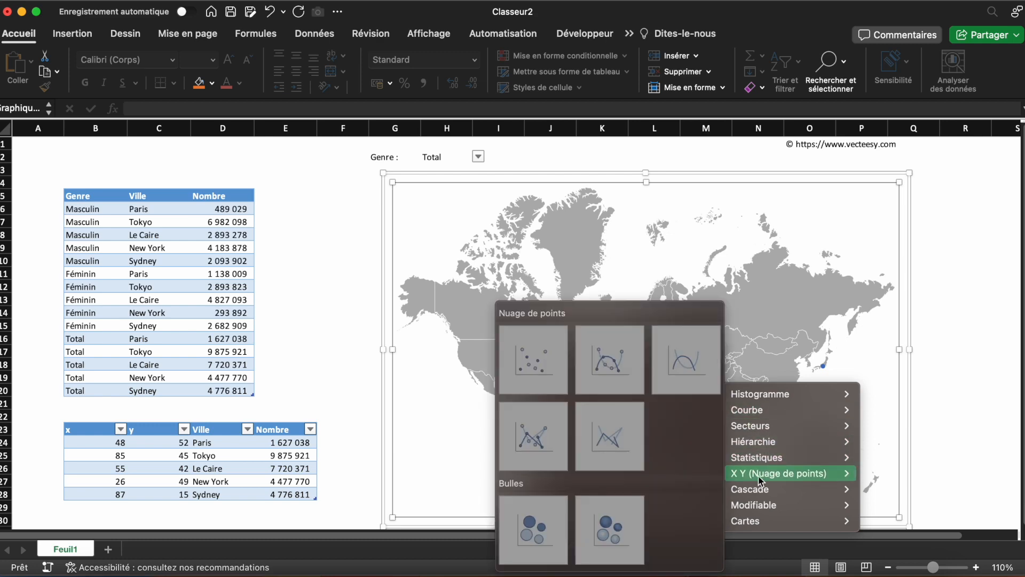
pyautogui.click(532, 519)
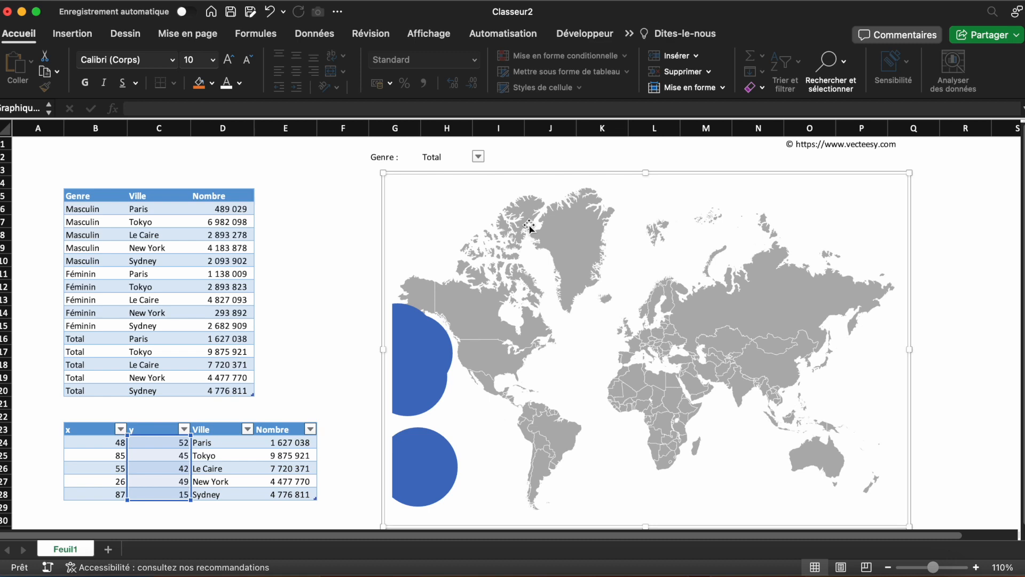
# Set the X values of the localisation bubble series to the table's x column, Tableau2[x]
pyautogui.click(440, 334)
pyautogui.rightClick(426, 339)
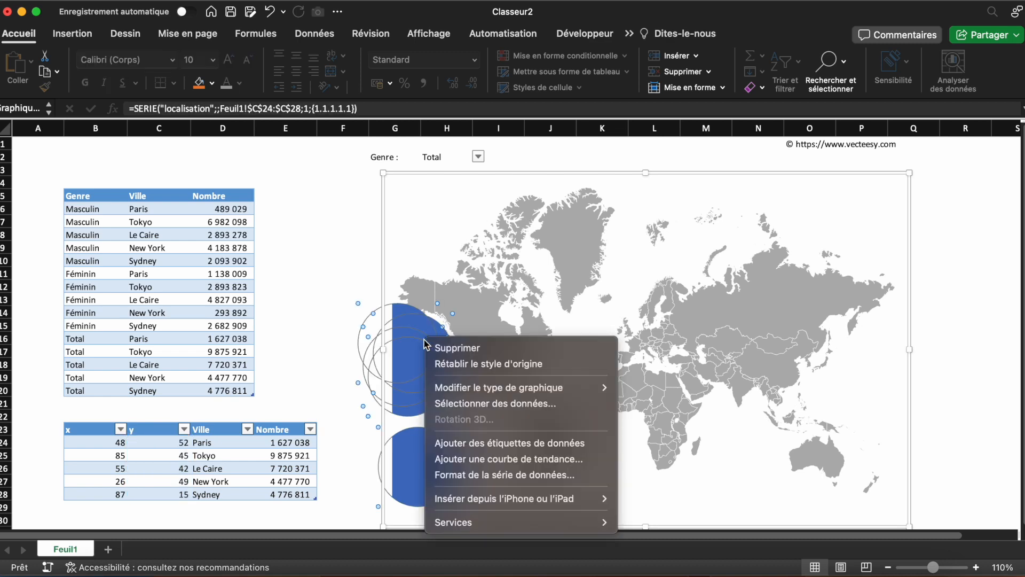
pyautogui.click(506, 403)
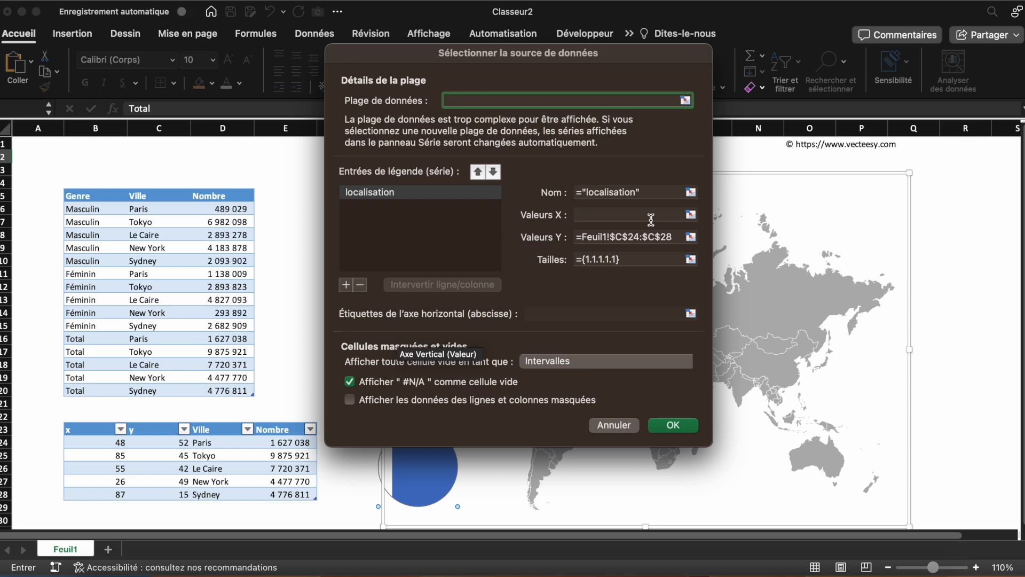
pyautogui.click(691, 215)
pyautogui.click(109, 437)
pyautogui.moveTo(109, 437); pyautogui.dragTo(120, 494)
pyautogui.press('Return')
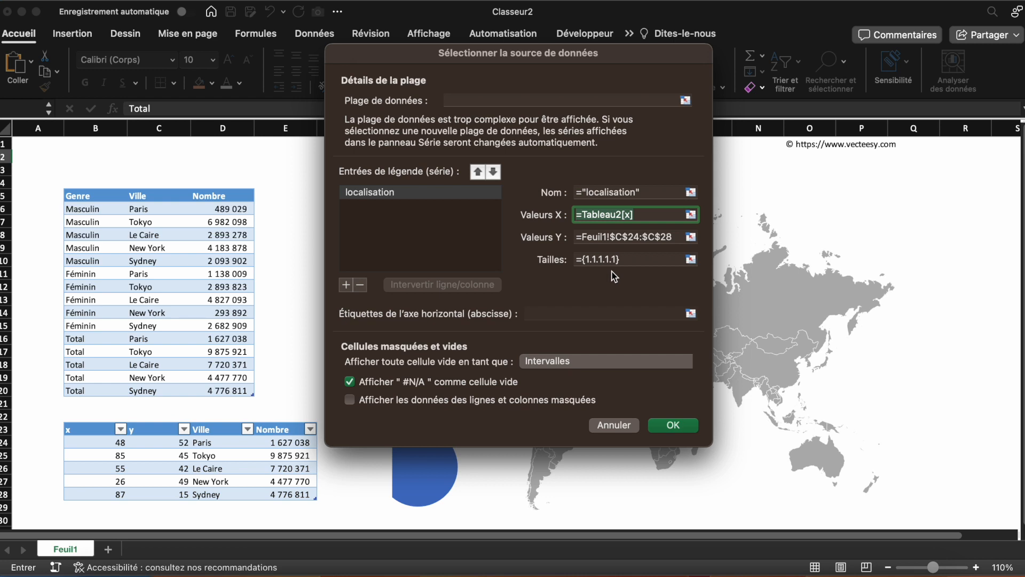
# Set the bubble sizes of the localisation series to Tableau2[Nombre] and apply the data source changes
pyautogui.click(691, 258)
pyautogui.moveTo(288, 442); pyautogui.dragTo(288, 490)
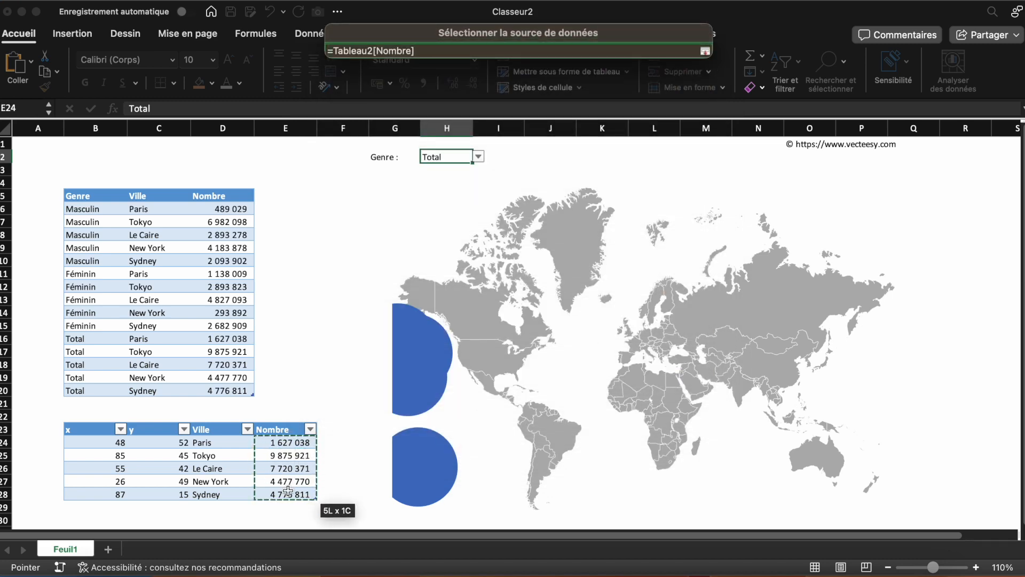
pyautogui.press('Return')
pyautogui.click(673, 426)
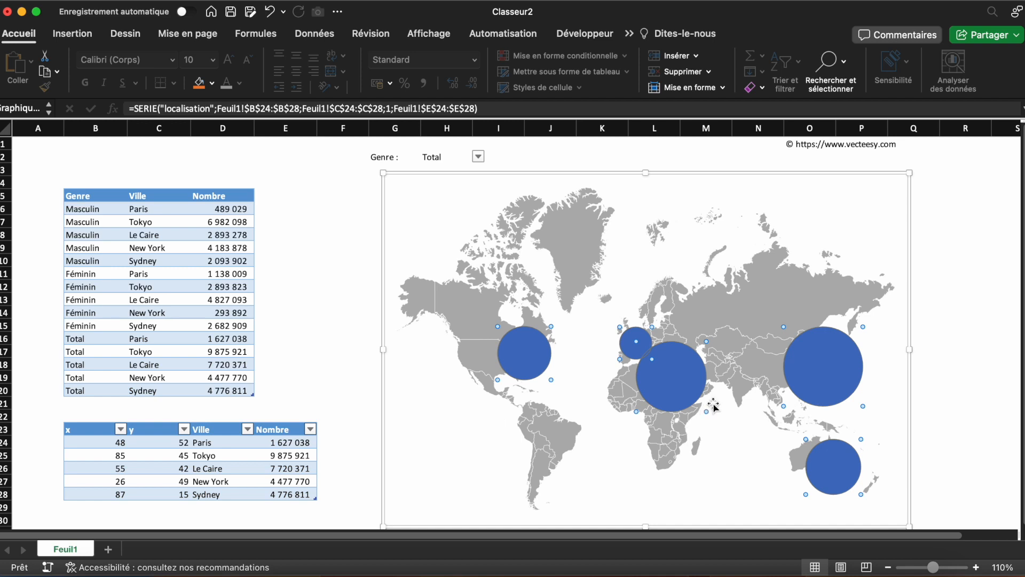
# Try sizing the bubbles by diameter, return to sizing by area, and set the bubble scale to 60
pyautogui.doubleClick(679, 377)
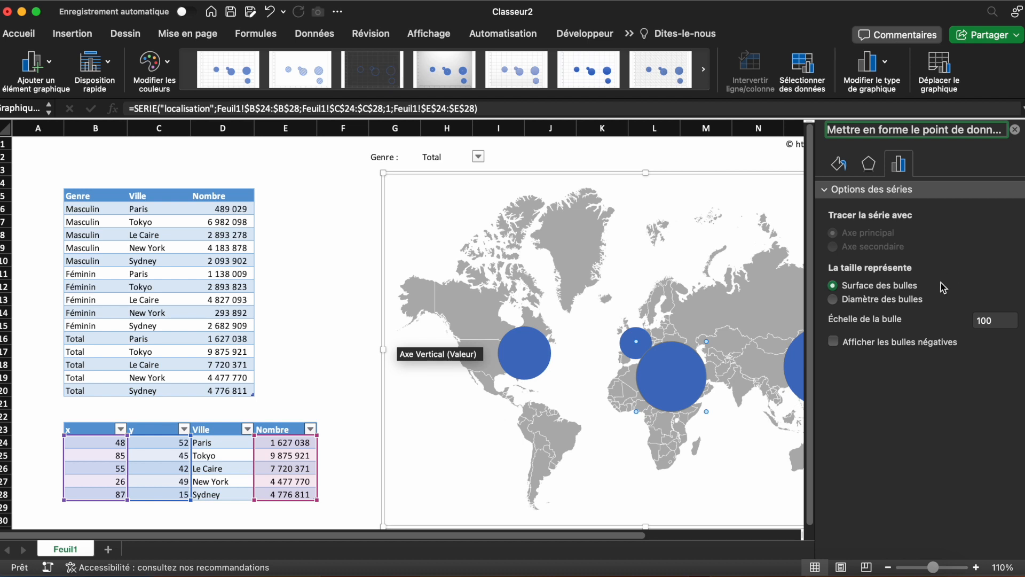
pyautogui.click(894, 303)
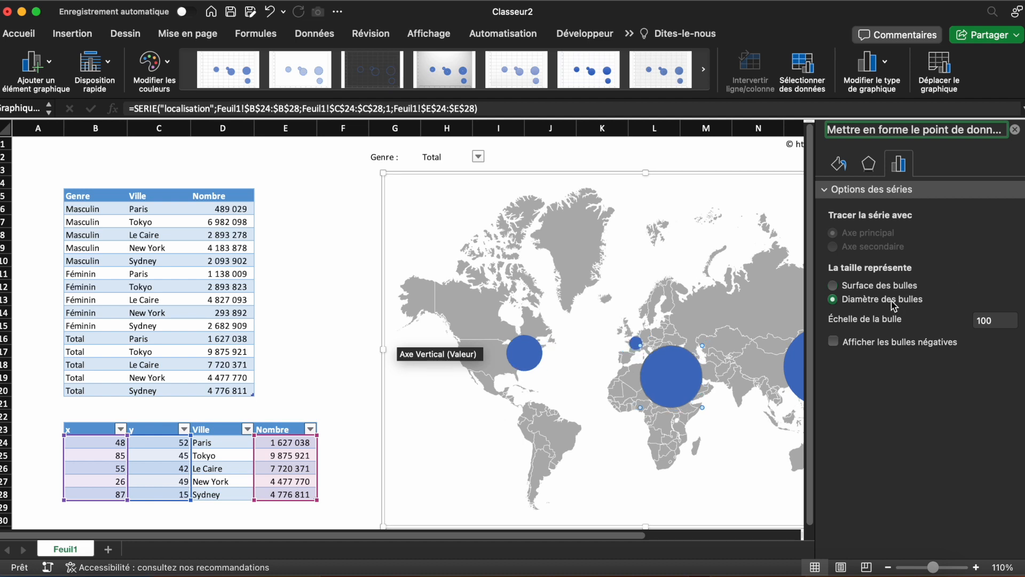
pyautogui.click(893, 287)
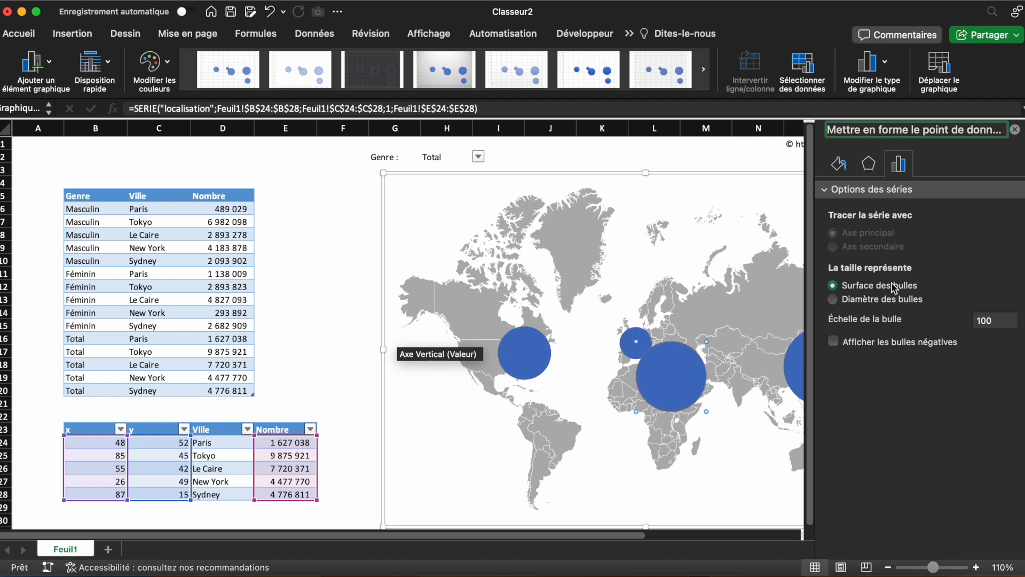
pyautogui.click(985, 322)
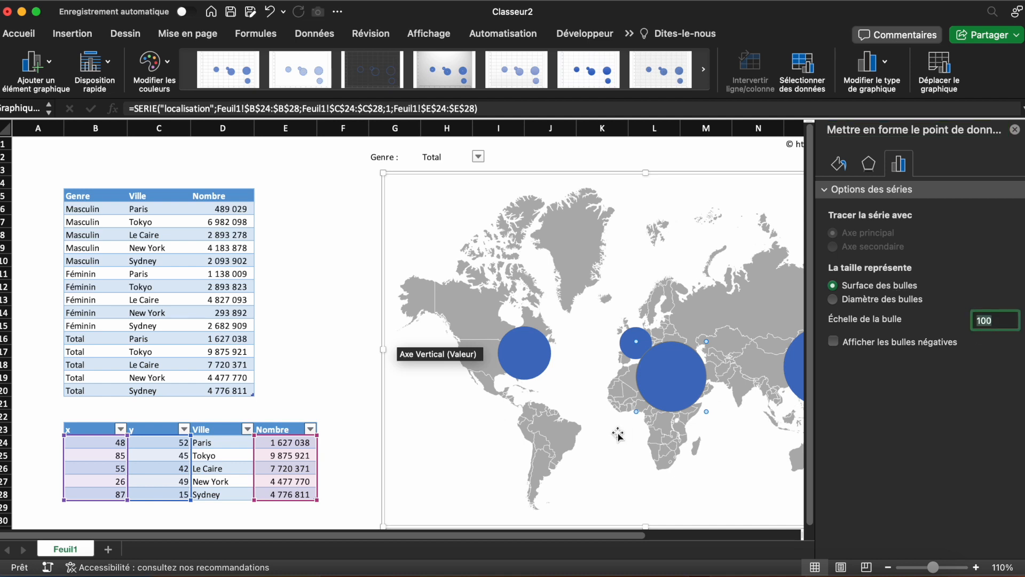
pyautogui.hscroll(5, 618, 435)
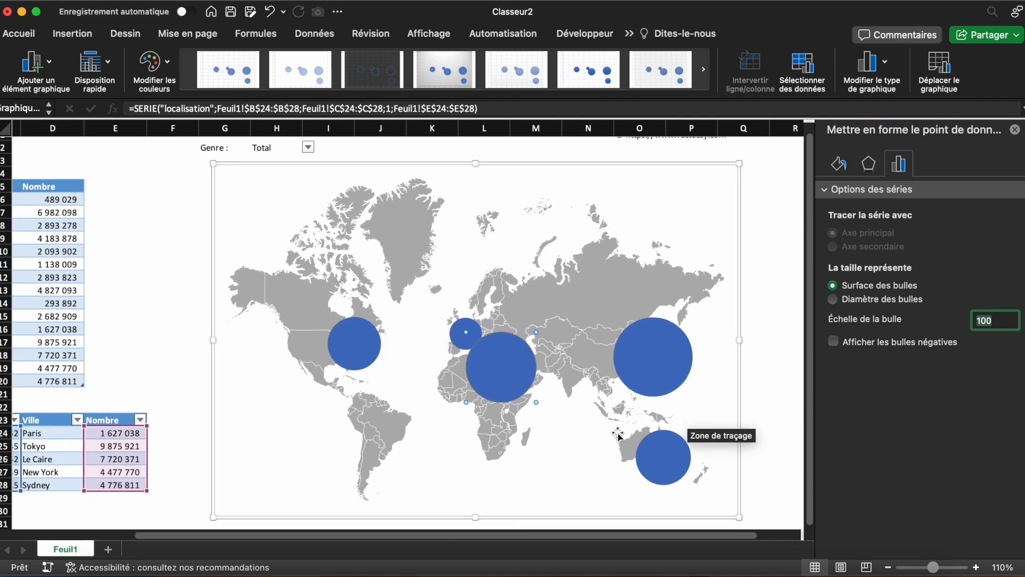
pyautogui.write('60')
pyautogui.press('Return')
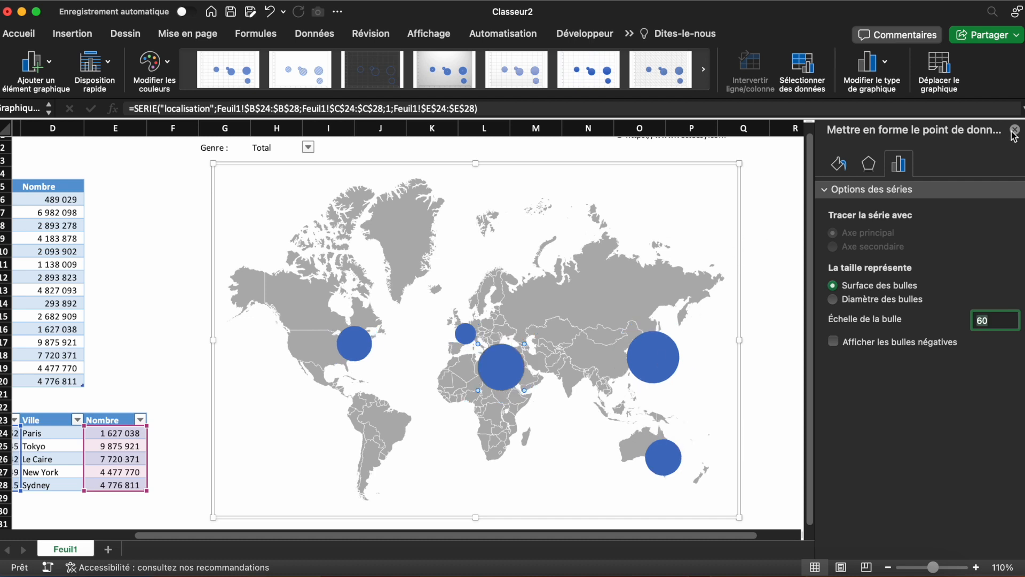
pyautogui.click(1014, 130)
pyautogui.click(682, 419)
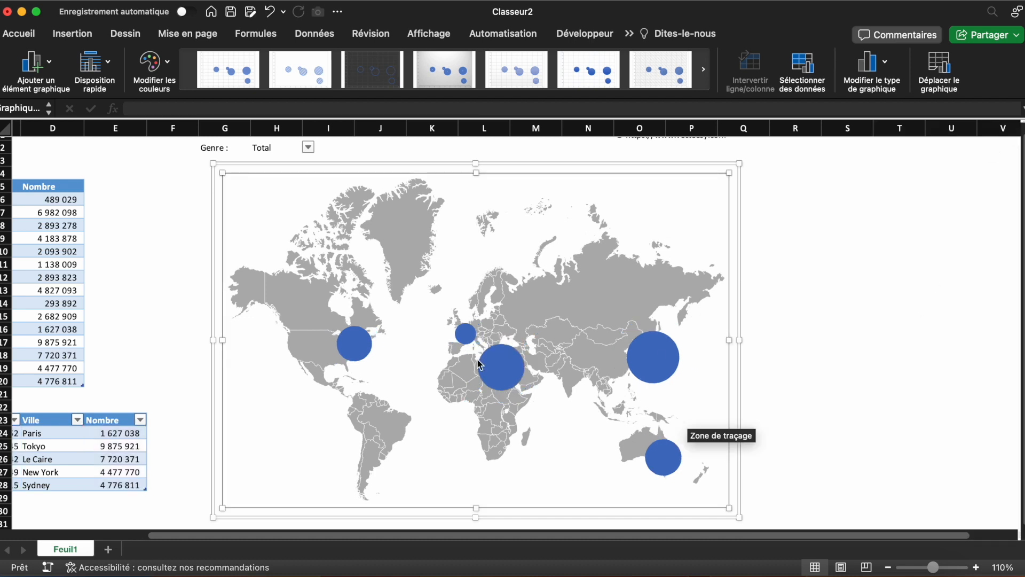
# Add data labels to the map bubbles that show the bubble size instead of the Y value
pyautogui.rightClick(493, 368)
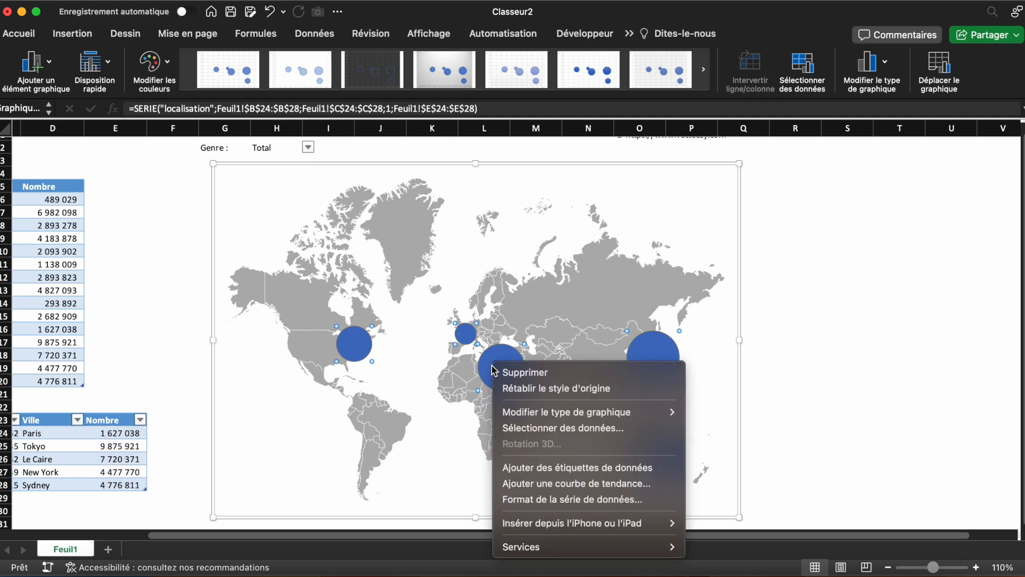
pyautogui.click(546, 468)
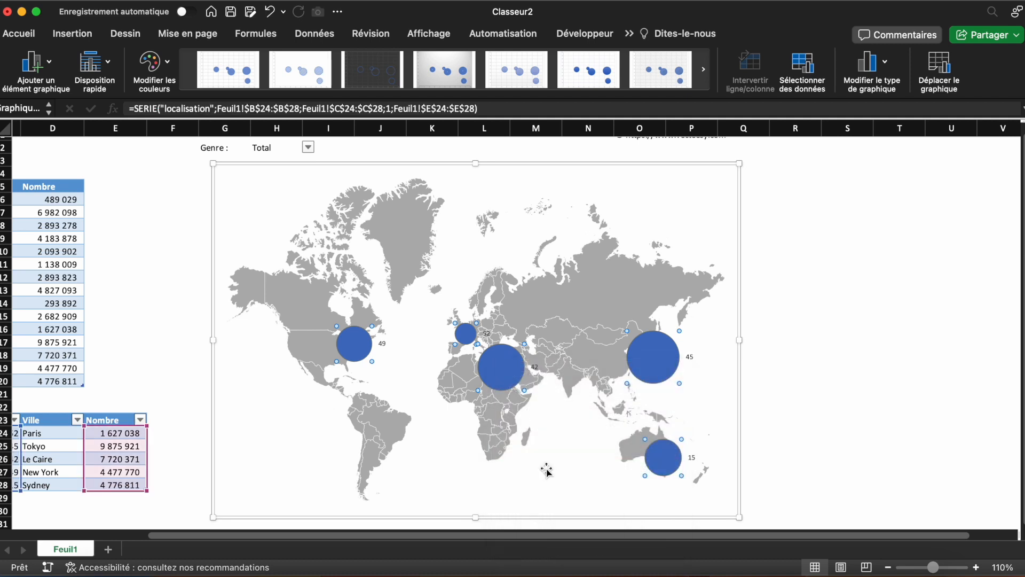
pyautogui.doubleClick(387, 346)
pyautogui.click(383, 342)
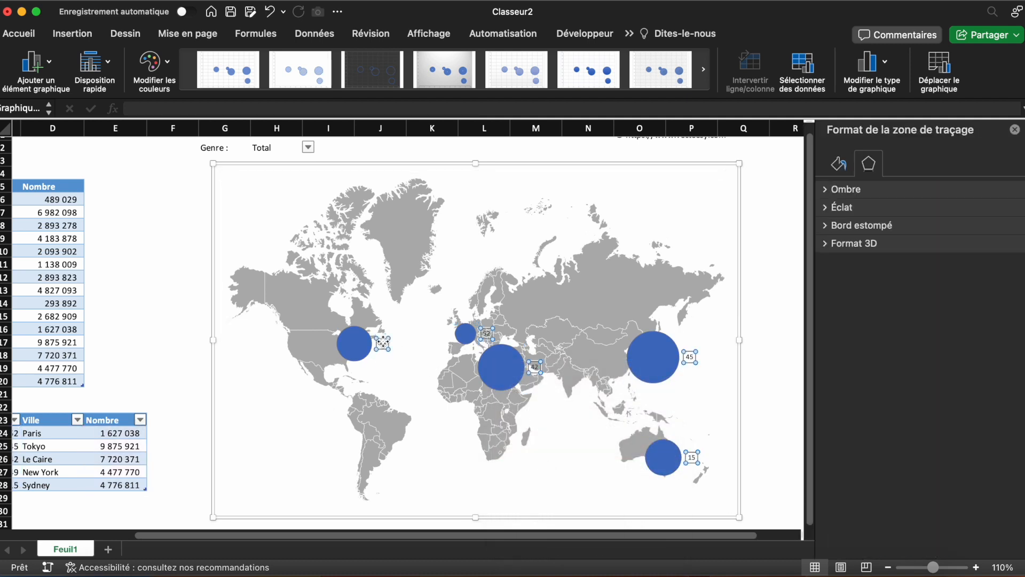
pyautogui.click(934, 196)
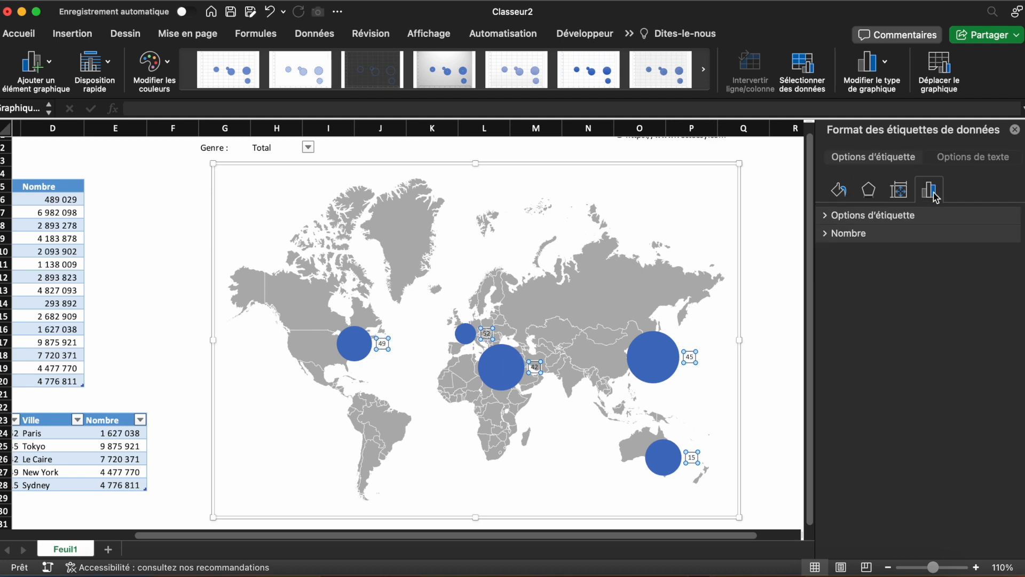
pyautogui.click(900, 216)
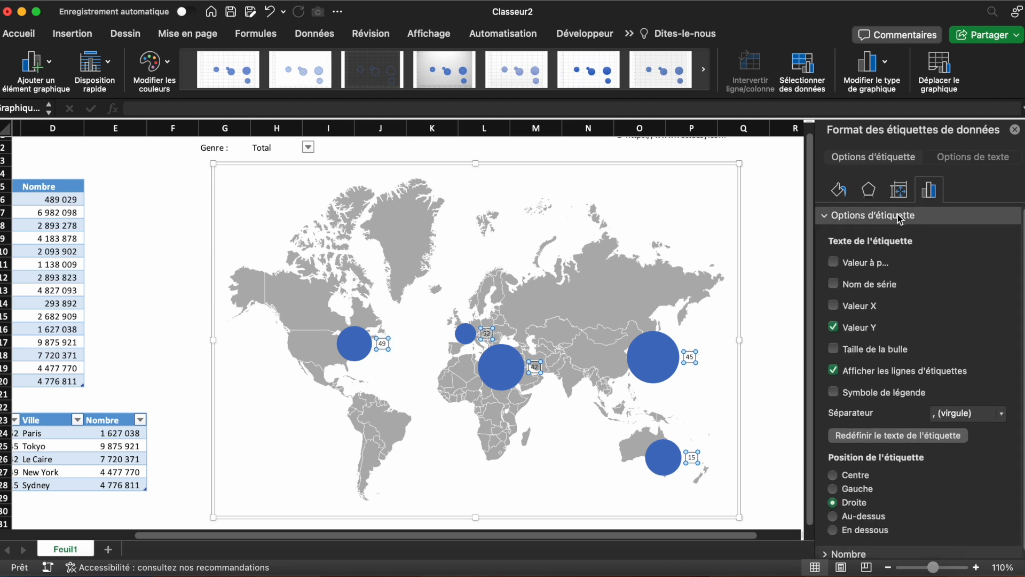
pyautogui.click(870, 351)
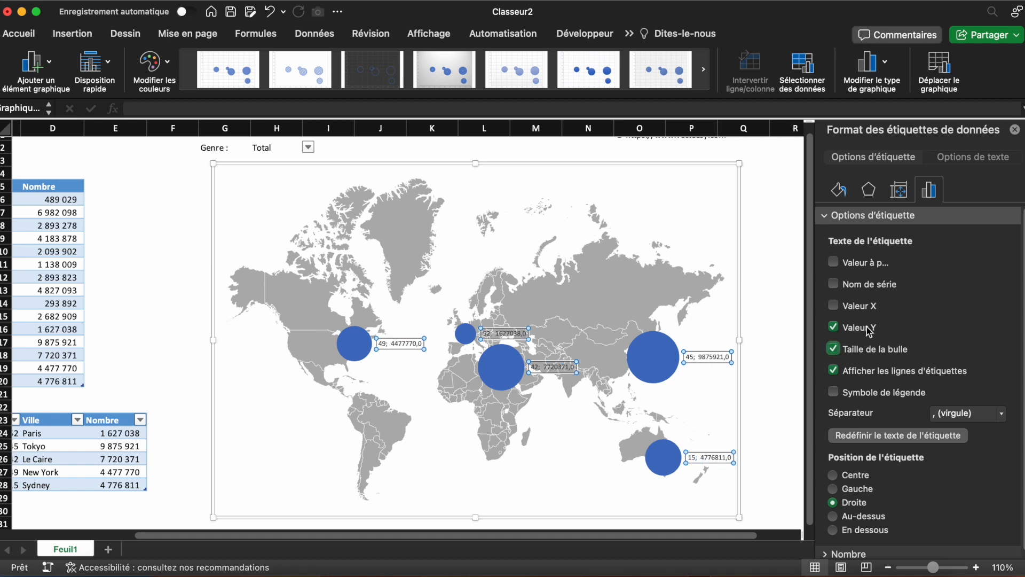
pyautogui.click(870, 332)
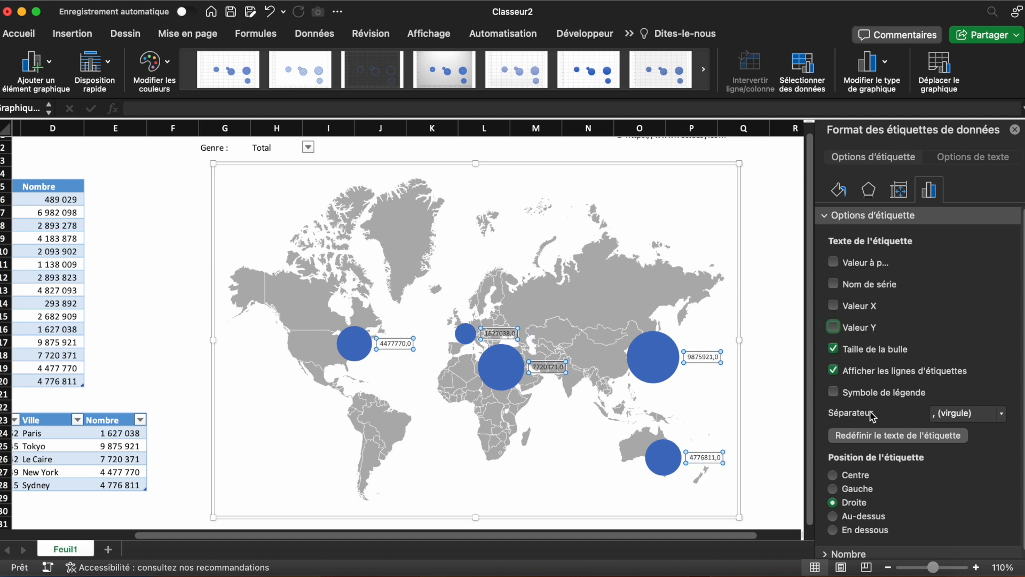
# Centre the data labels on the bubbles and format them in bold white with thousands separators and no decimals
pyautogui.click(858, 477)
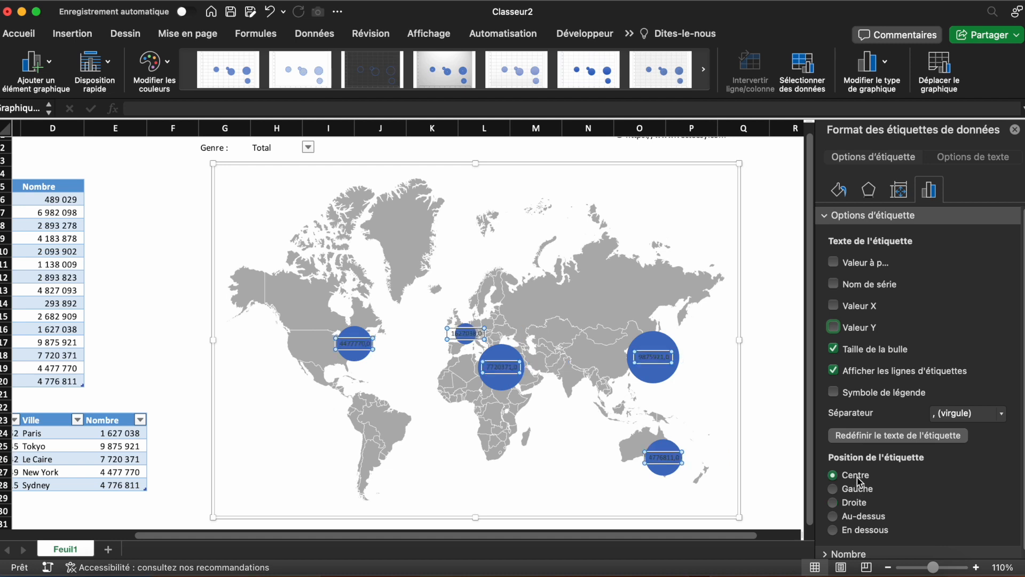
pyautogui.click(27, 42)
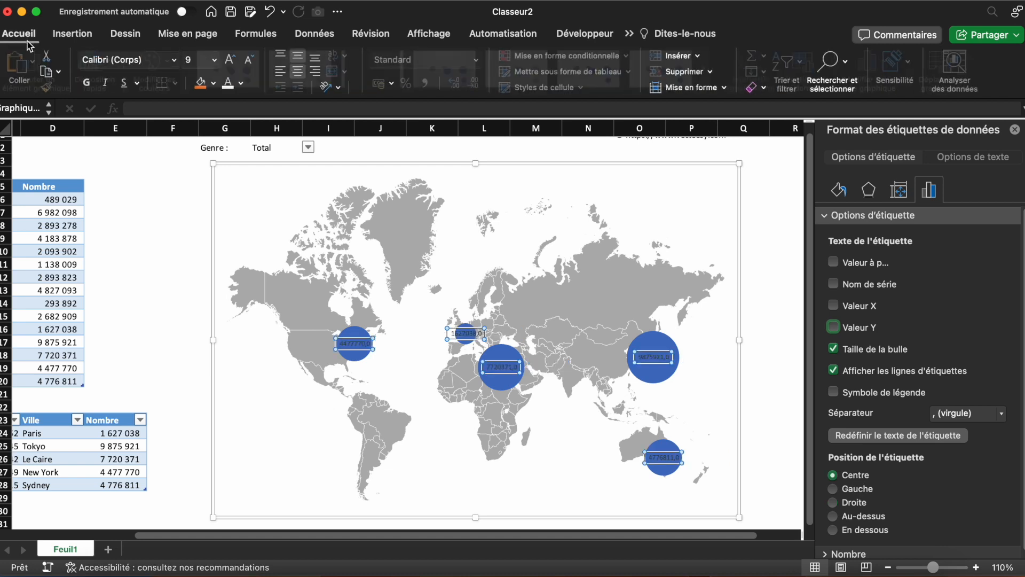
pyautogui.click(224, 83)
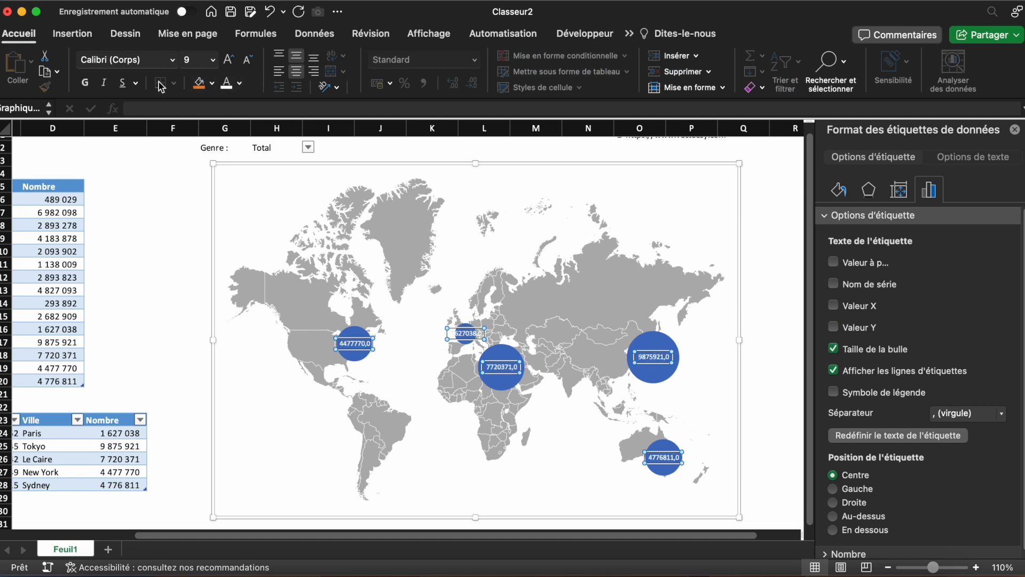
pyautogui.click(86, 83)
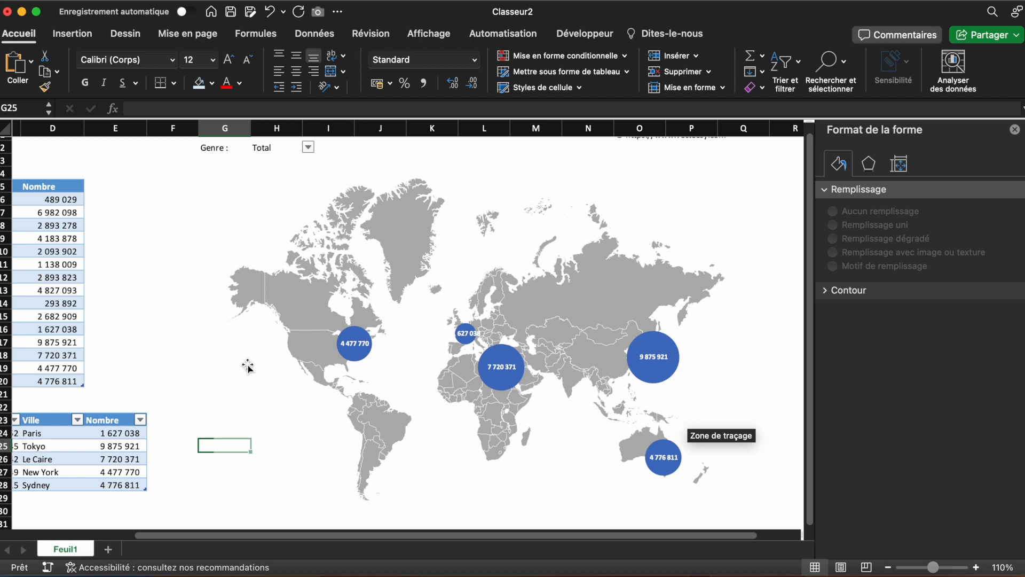
pyautogui.click(1014, 129)
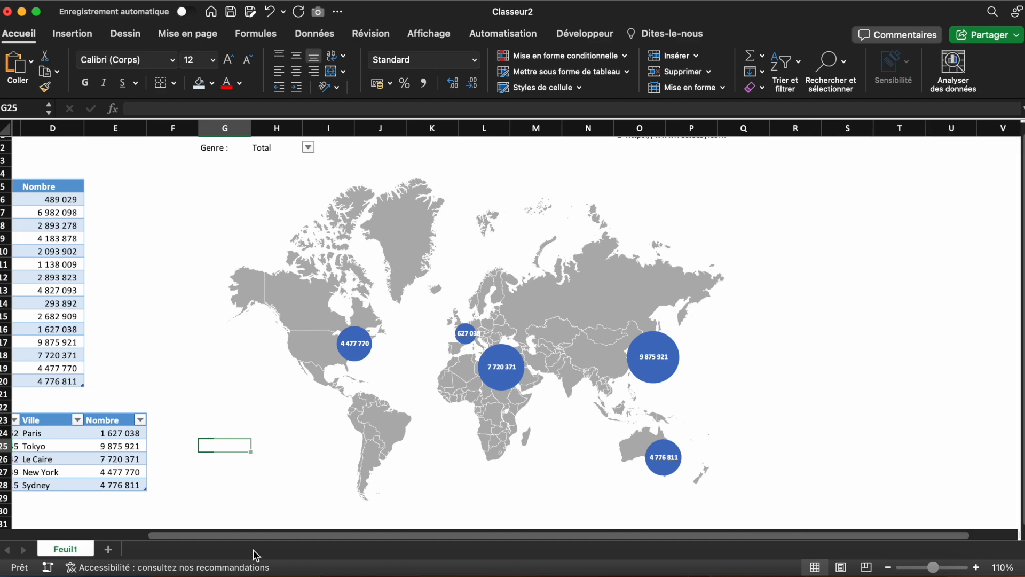
# Insert a table column to the right of Nombre in the coordinates table and name it Maximum
pyautogui.hscroll(-2, 263, 485)
pyautogui.scroll(-3, 264, 485)
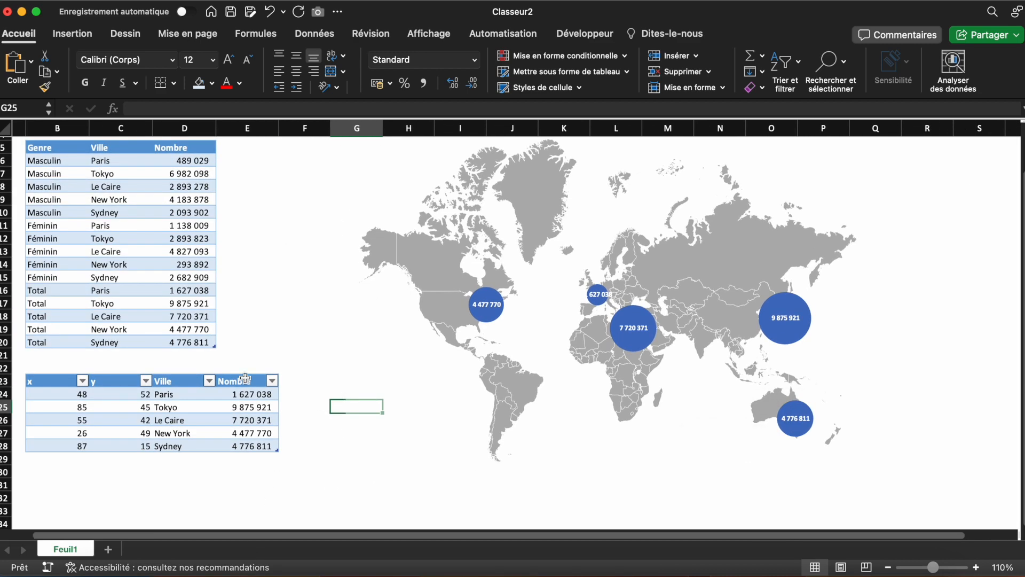
pyautogui.rightClick(245, 378)
pyautogui.moveTo(319, 312)
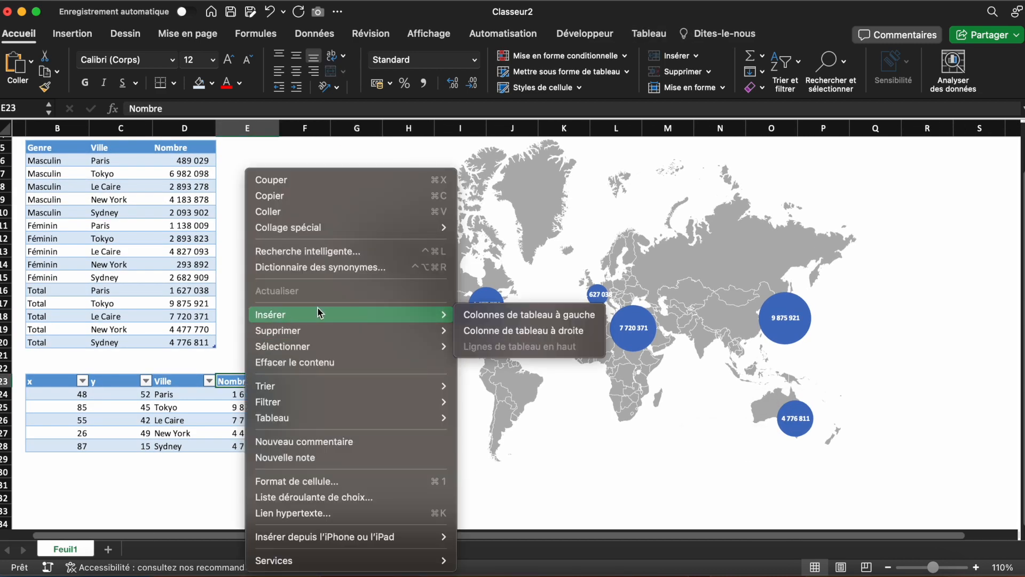
pyautogui.click(509, 331)
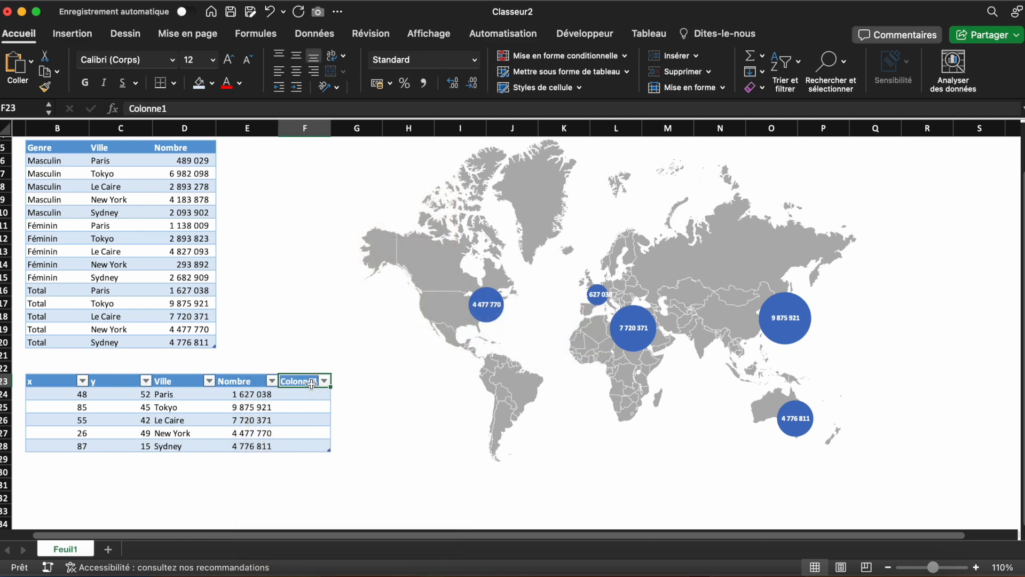
pyautogui.write('Maximum')
pyautogui.press('Return')
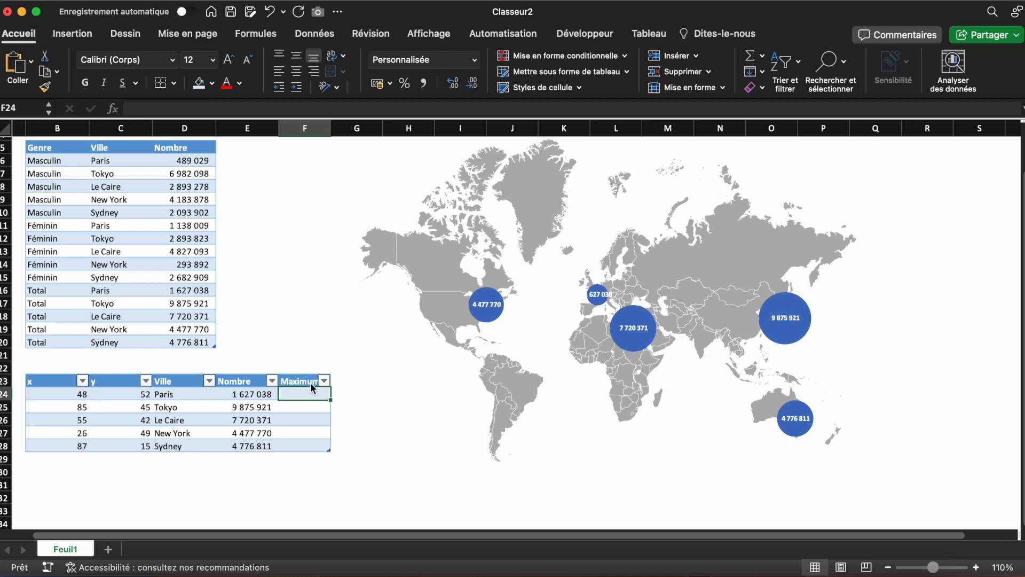
pyautogui.write('=SI(')
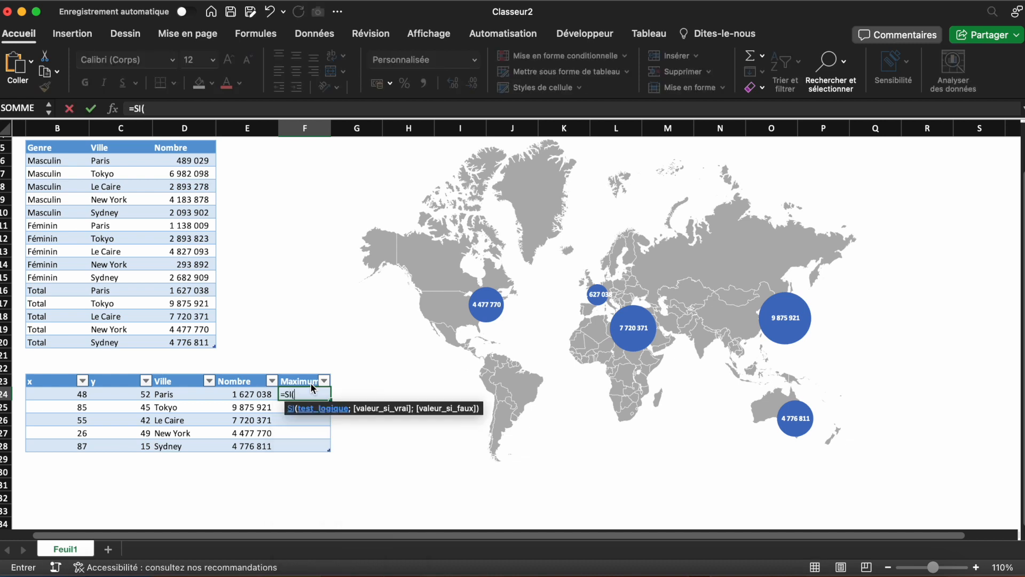
pyautogui.click(256, 394)
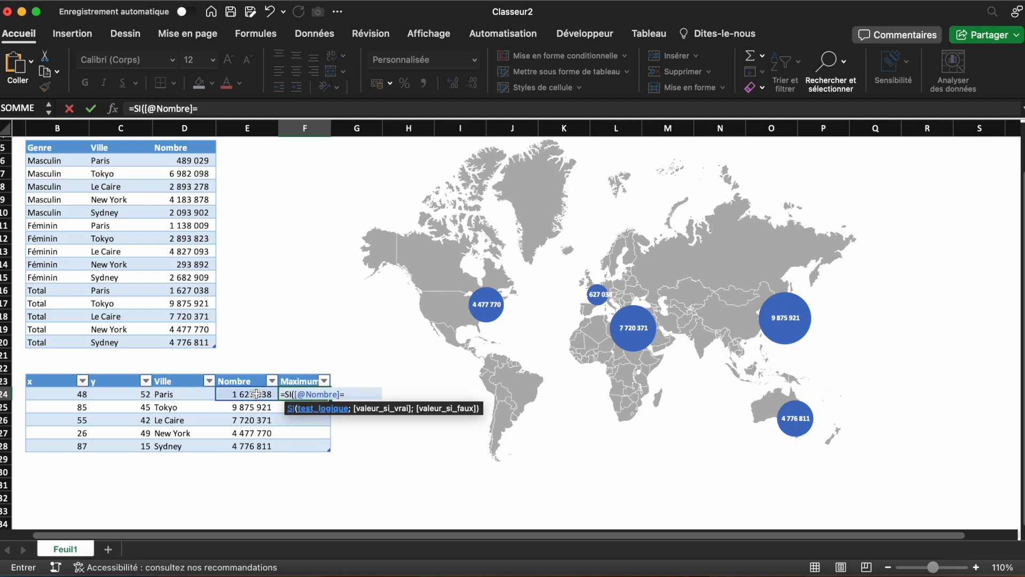
pyautogui.write('MAX(')
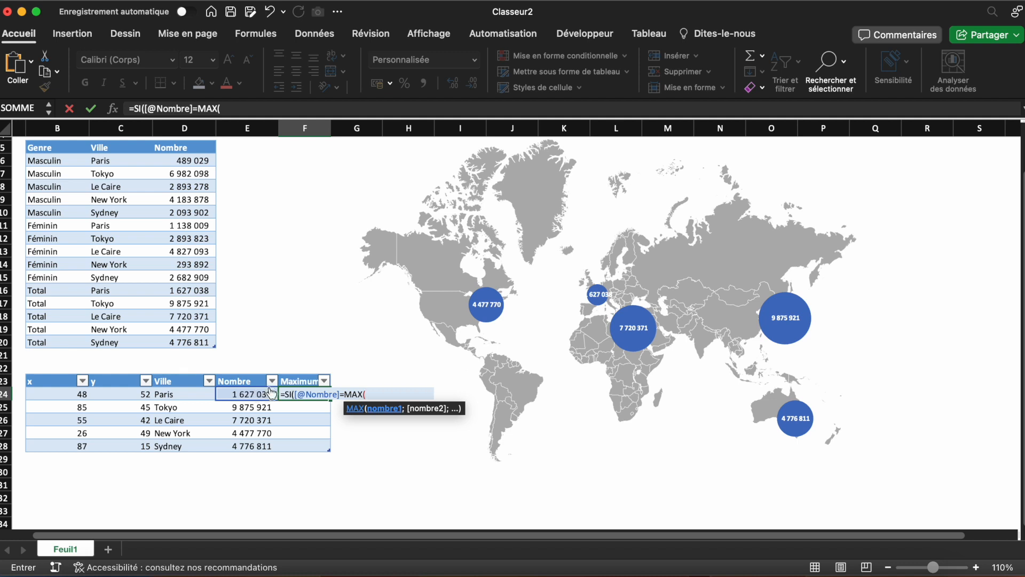
pyautogui.moveTo(264, 394); pyautogui.dragTo(258, 446)
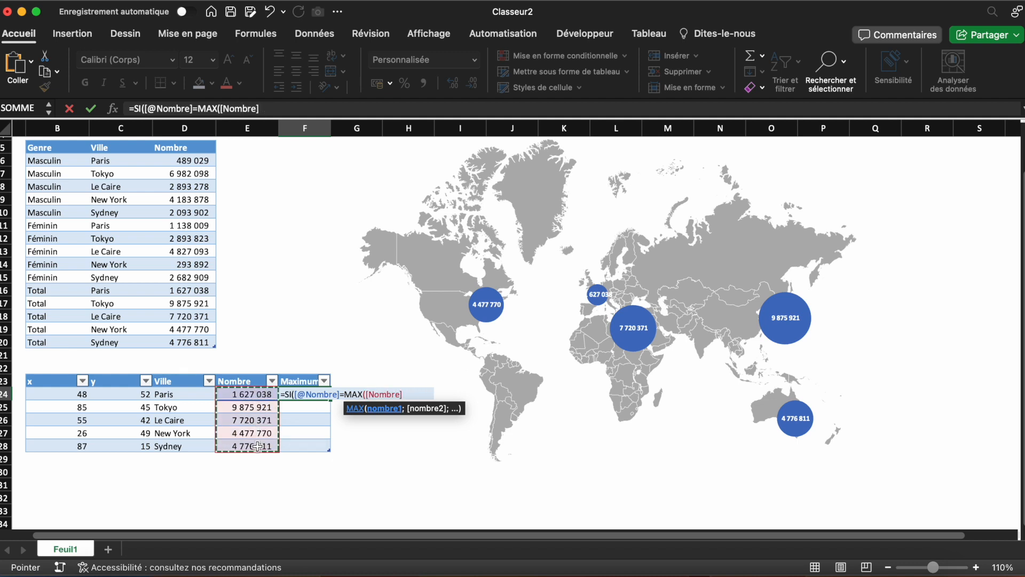
pyautogui.write(')')
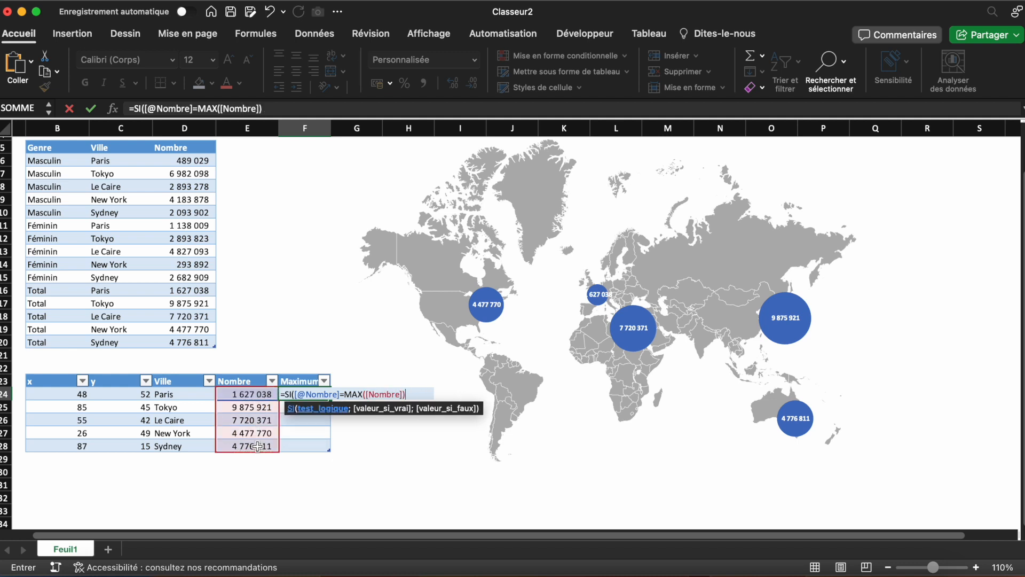
pyautogui.write(';')
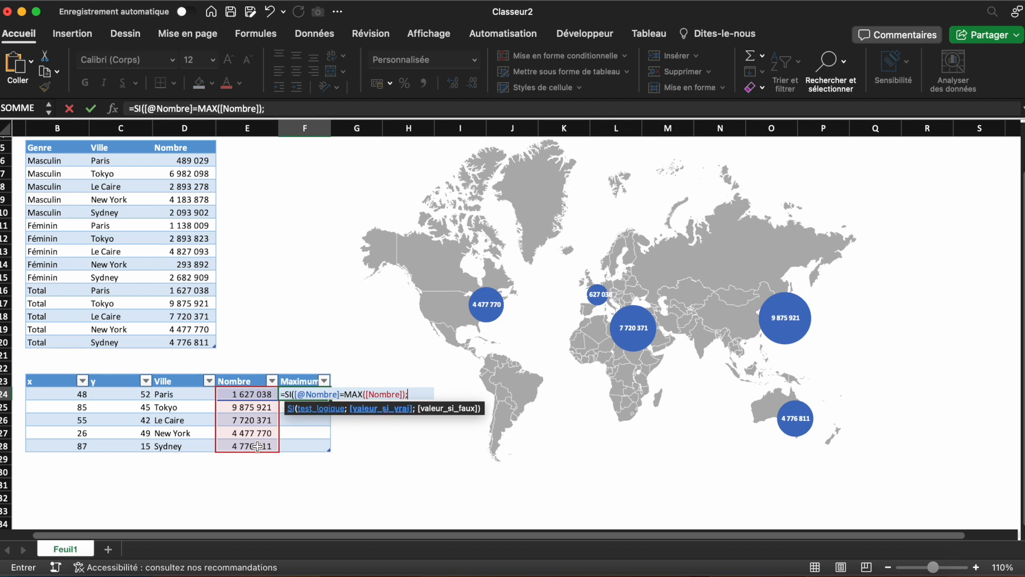
pyautogui.click(267, 394)
pyautogui.write(';')
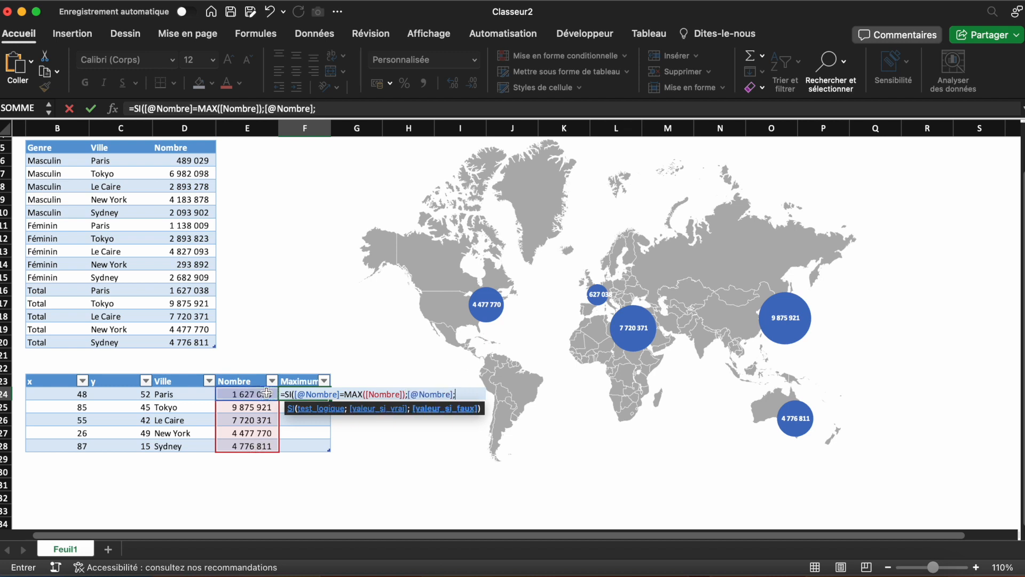
pyautogui.write('"")')
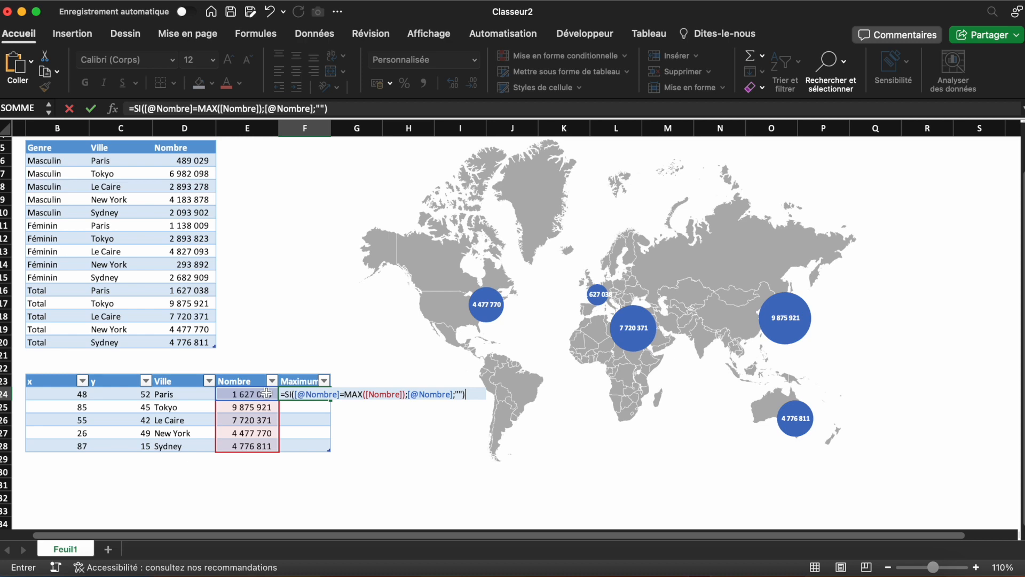
pyautogui.press('Return')
pyautogui.click(299, 339)
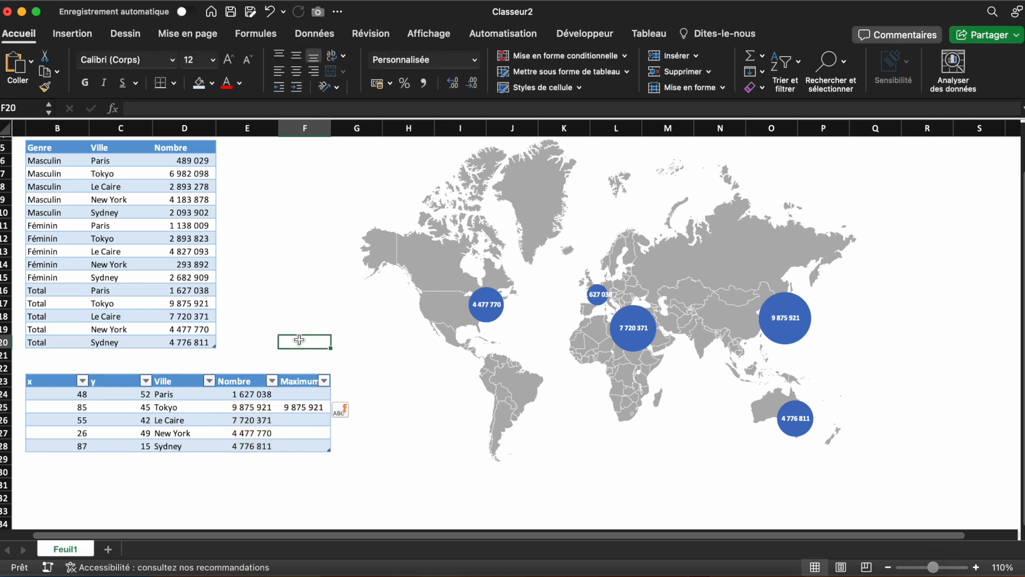
# Test the Maximum column by switching the Genre selection to Féminin and then Masculin
pyautogui.scroll(4, 342, 412)
pyautogui.hscroll(-1, 342, 411)
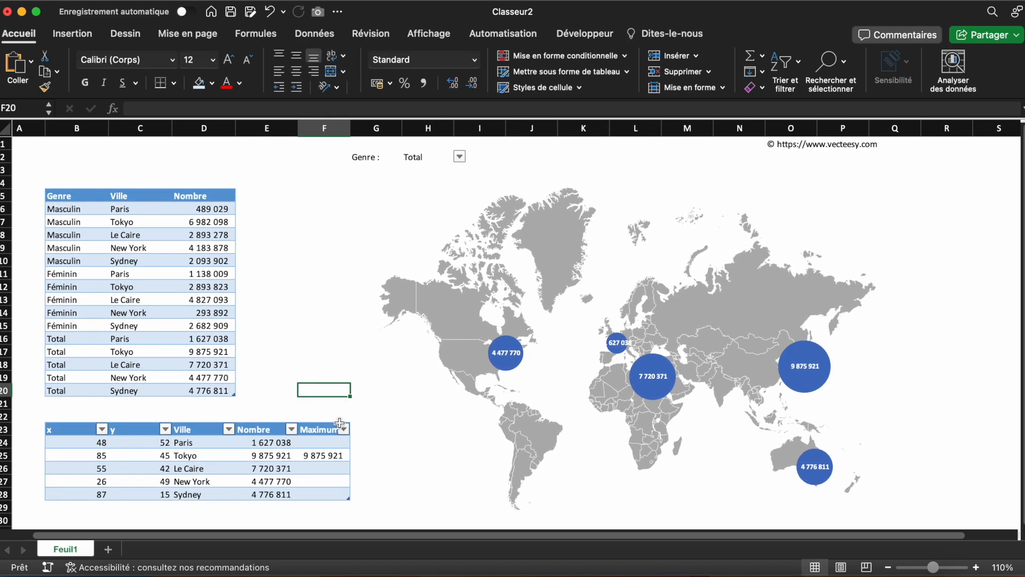
pyautogui.scroll(-1, 340, 423)
pyautogui.click(455, 149)
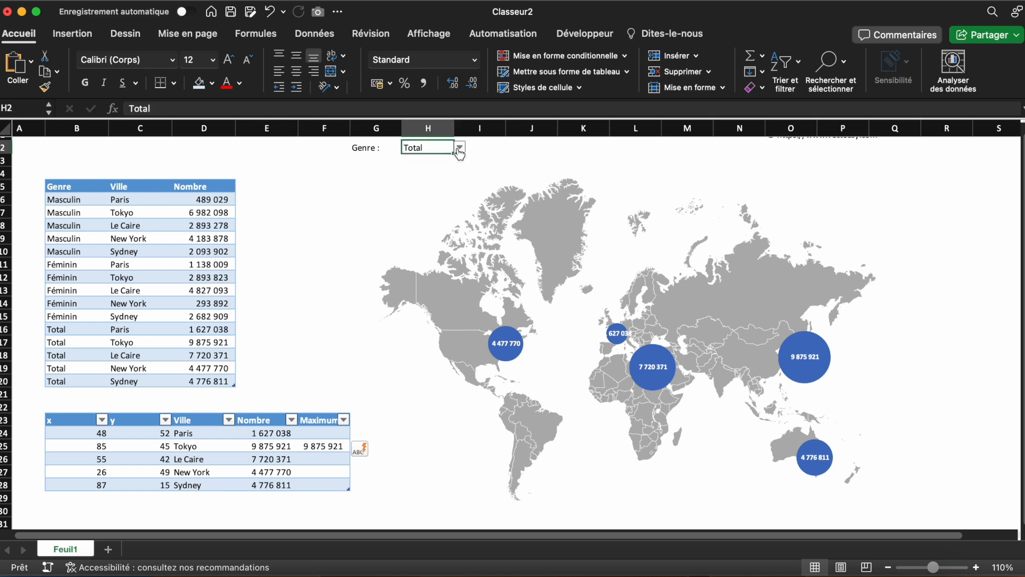
pyautogui.click(459, 149)
pyautogui.click(443, 174)
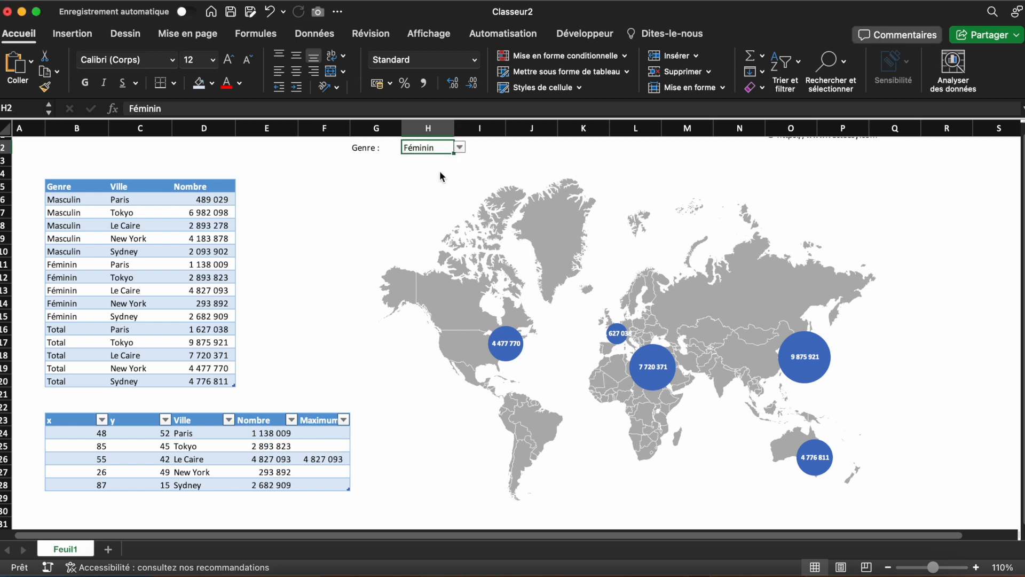
pyautogui.click(459, 149)
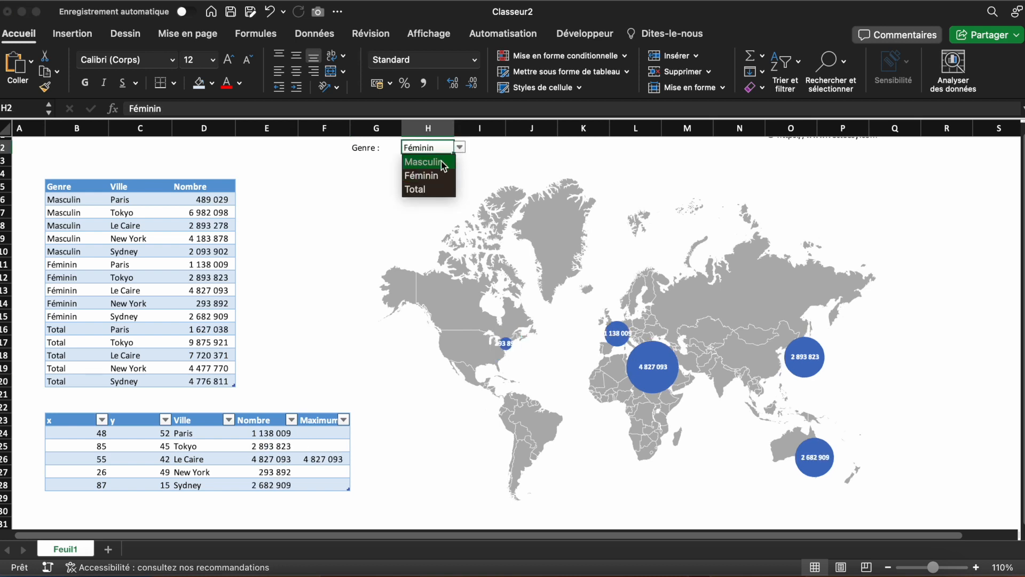
pyautogui.click(439, 162)
# Add a new series to the map bubble chart's data source and name it from the Maximum column, Tableau2[Maximum]
pyautogui.click(394, 214)
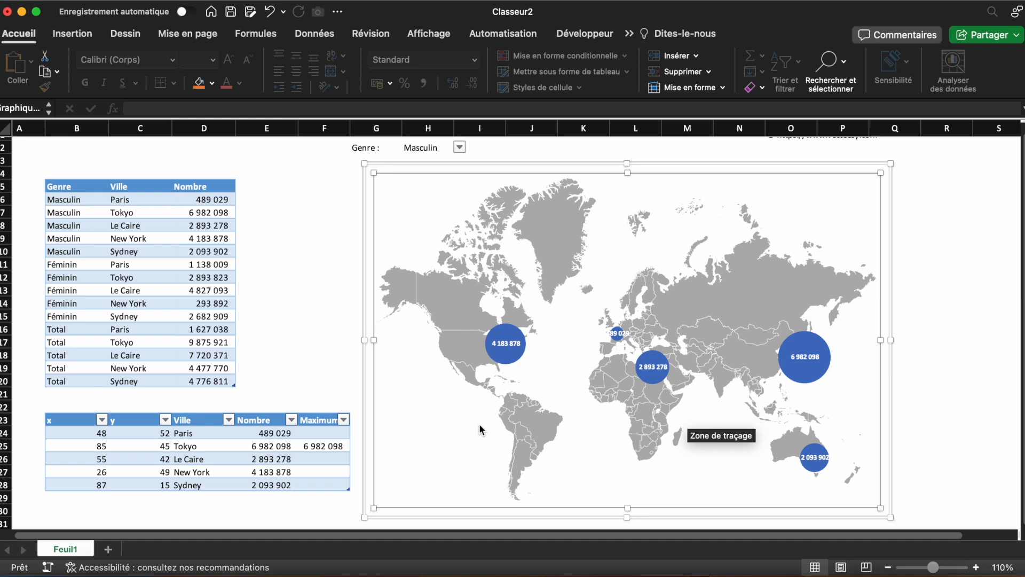
pyautogui.rightClick(410, 374)
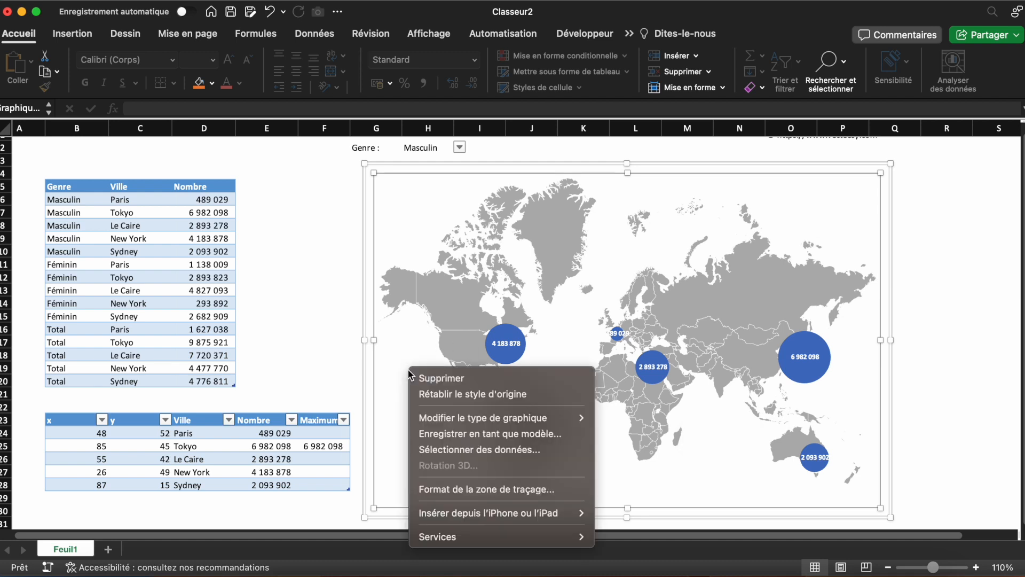
pyautogui.click(442, 451)
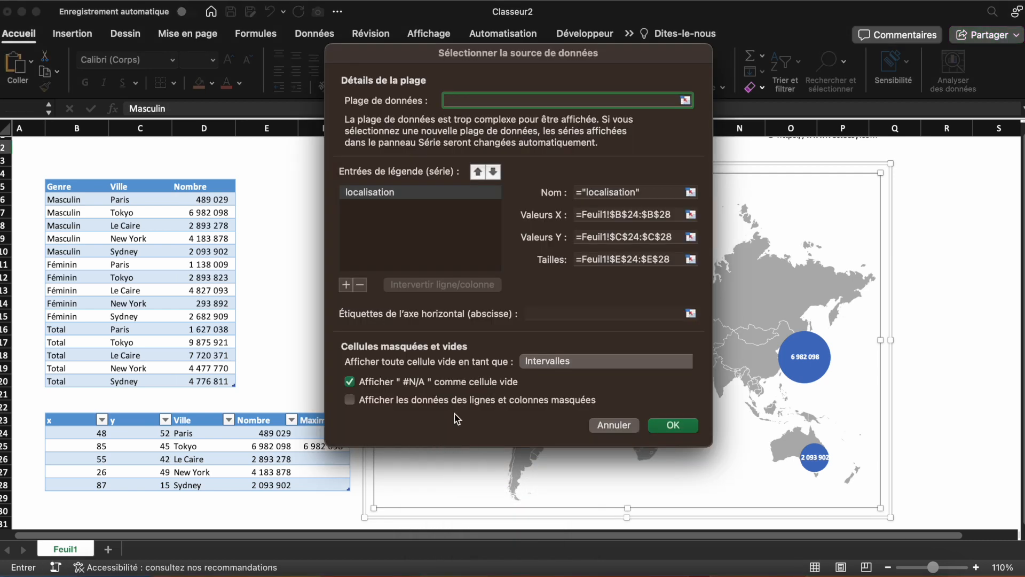
pyautogui.click(347, 284)
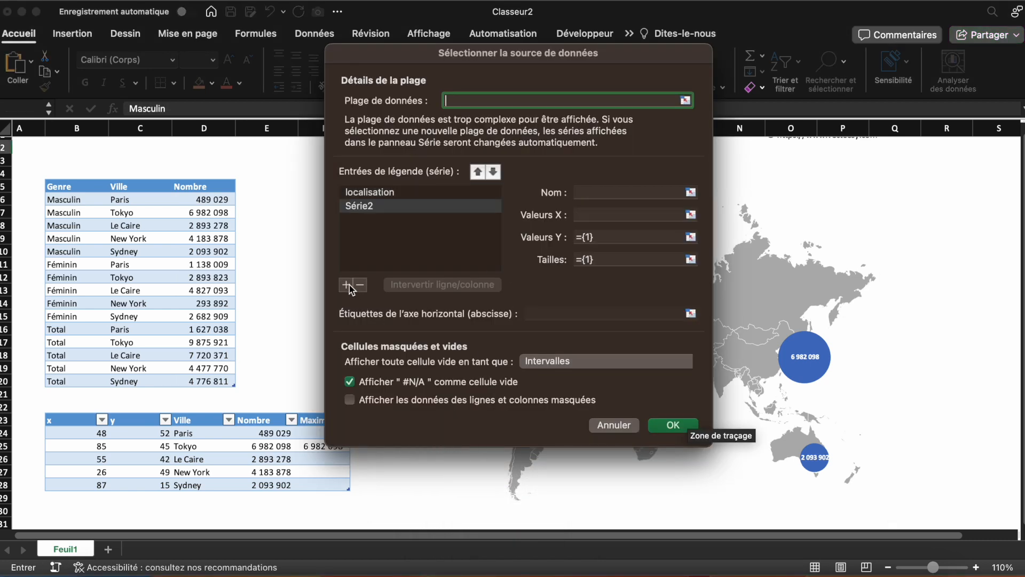
pyautogui.click(611, 192)
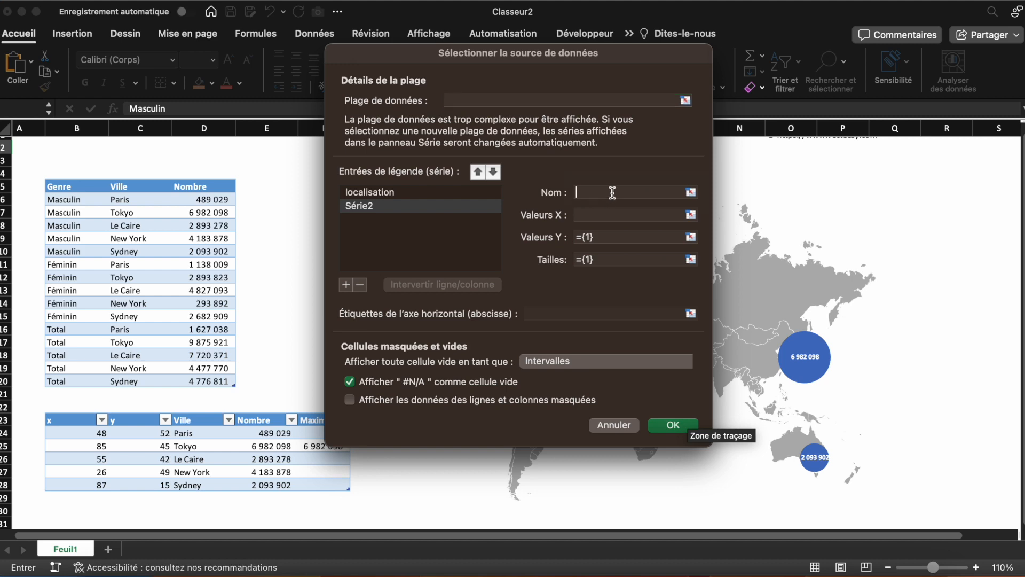
pyautogui.click(314, 420)
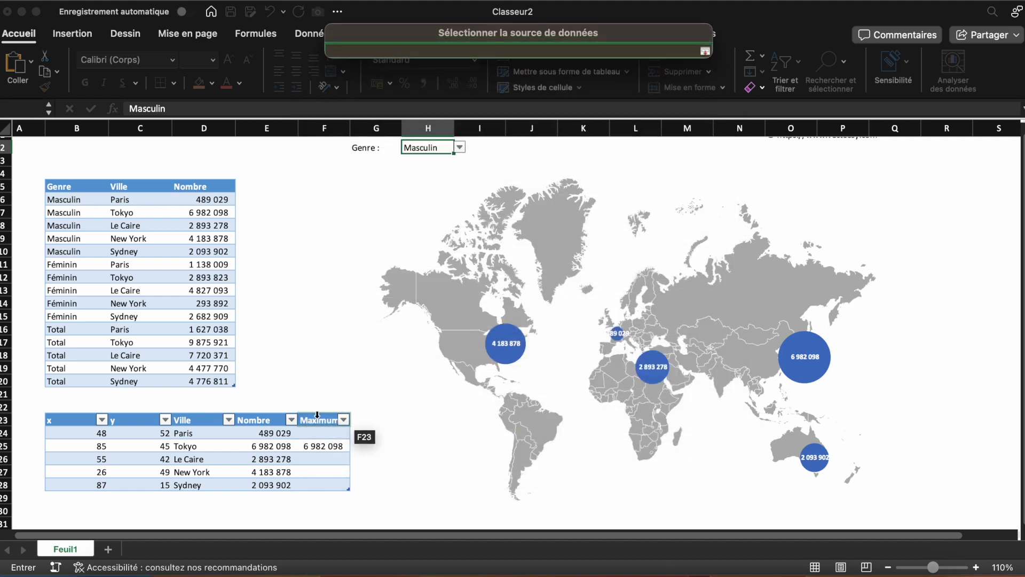
pyautogui.click(317, 415)
pyautogui.press('Return')
# Set the new series' X values to the x column and its Y values to the y column of the coordinates table
pyautogui.click(625, 214)
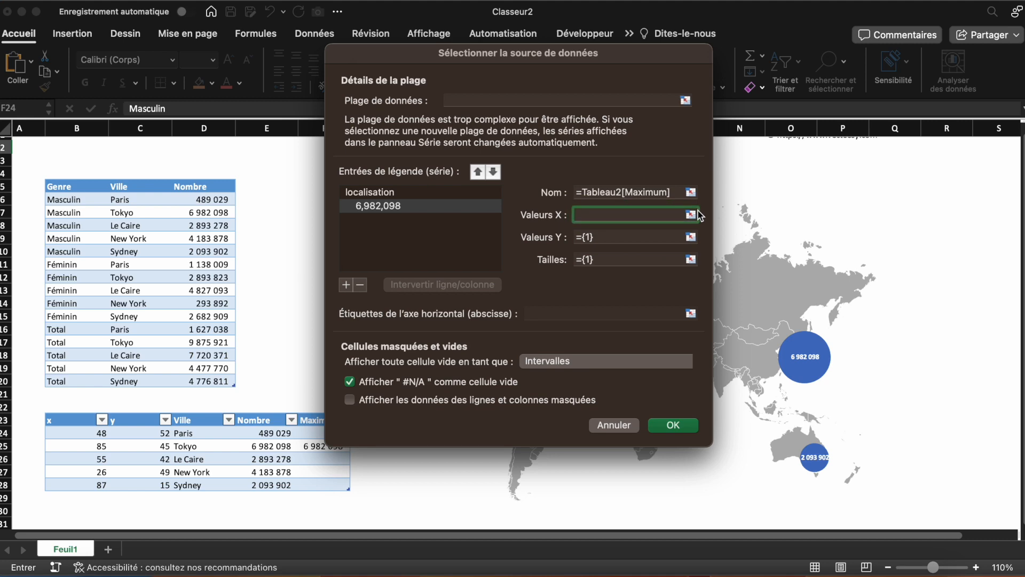
pyautogui.click(691, 215)
pyautogui.moveTo(93, 433); pyautogui.dragTo(102, 487)
pyautogui.press('Return')
pyautogui.click(690, 230)
pyautogui.moveTo(140, 433); pyautogui.dragTo(147, 481)
pyautogui.press('Return')
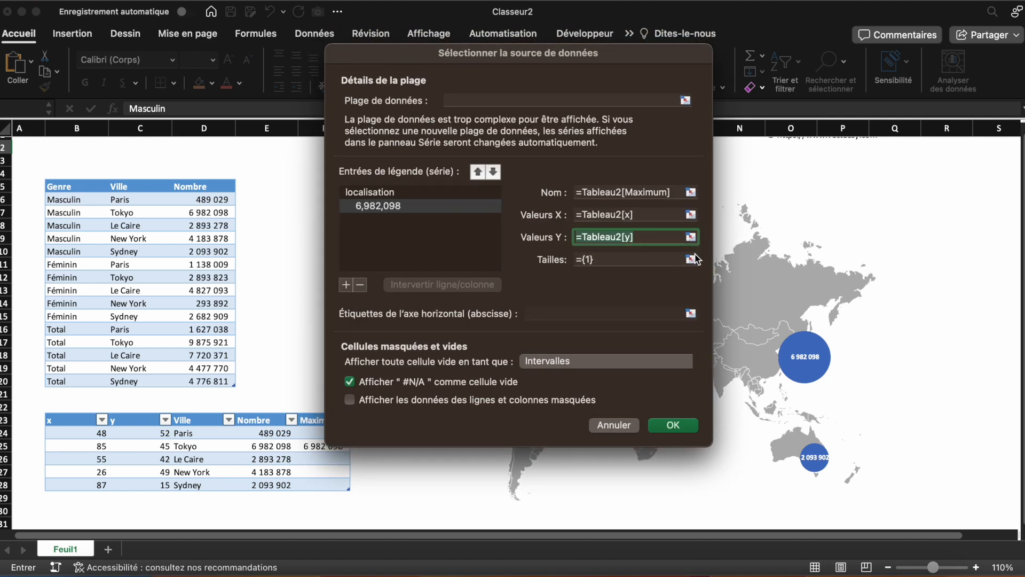
# Set the new series' bubble sizes to the Maximum column and apply the data source changes
pyautogui.click(691, 259)
pyautogui.moveTo(323, 433); pyautogui.dragTo(347, 494)
pyautogui.press('Return')
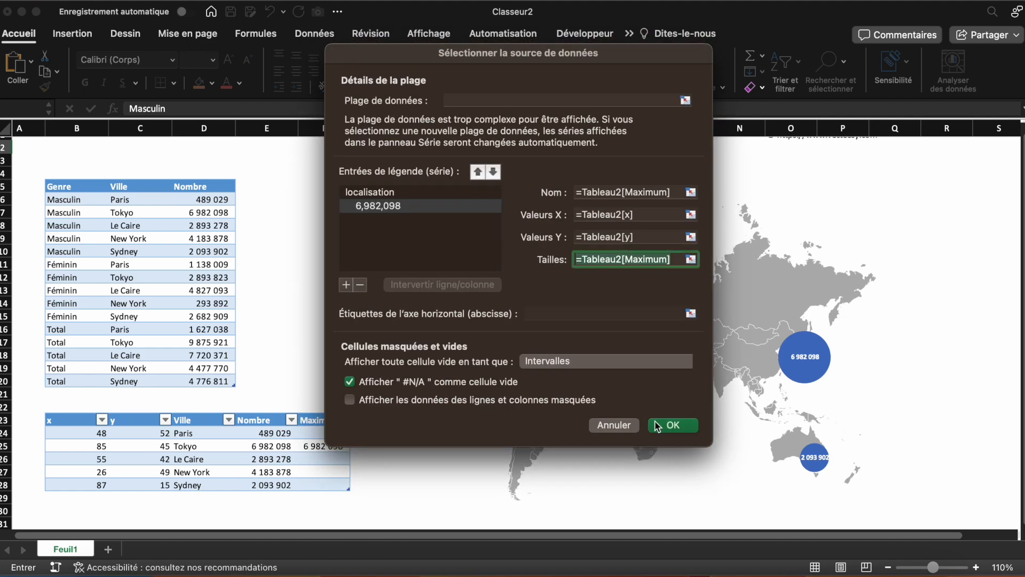
pyautogui.click(658, 425)
pyautogui.click(947, 368)
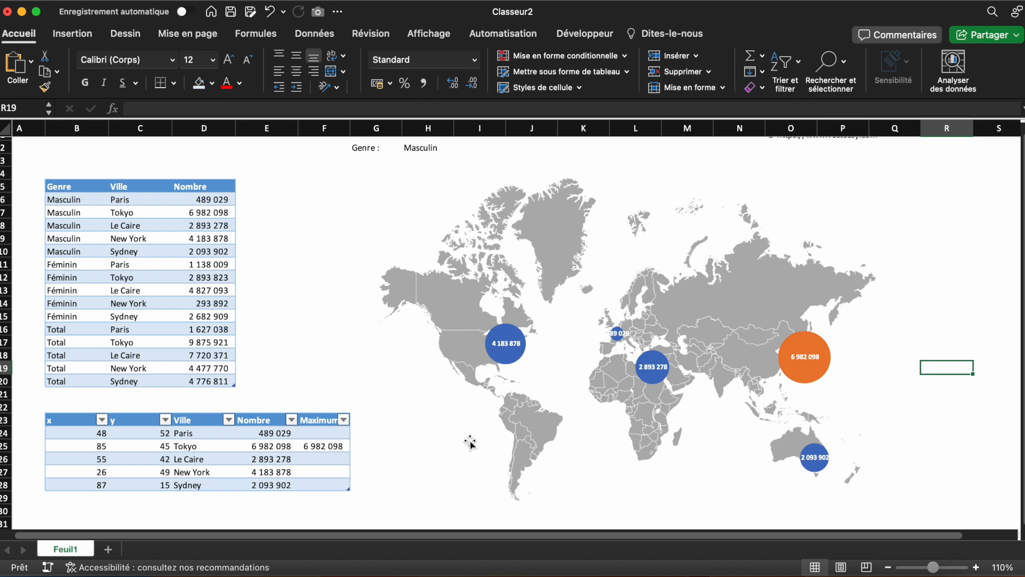
# Switch the Genre selection to Féminin and then Total to test the maximum bubble on the map
pyautogui.click(545, 304)
pyautogui.click(437, 152)
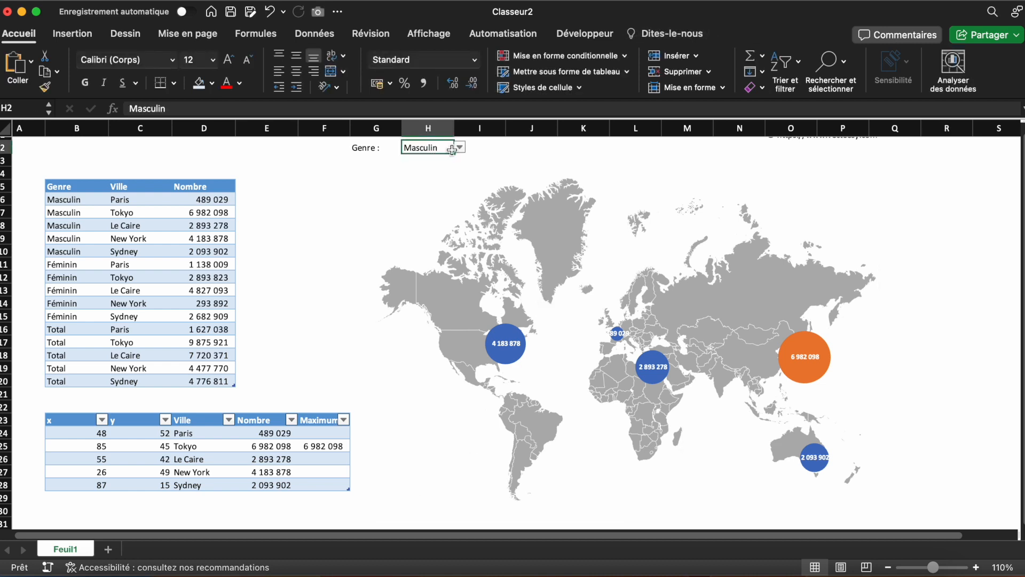
pyautogui.click(460, 148)
pyautogui.click(444, 179)
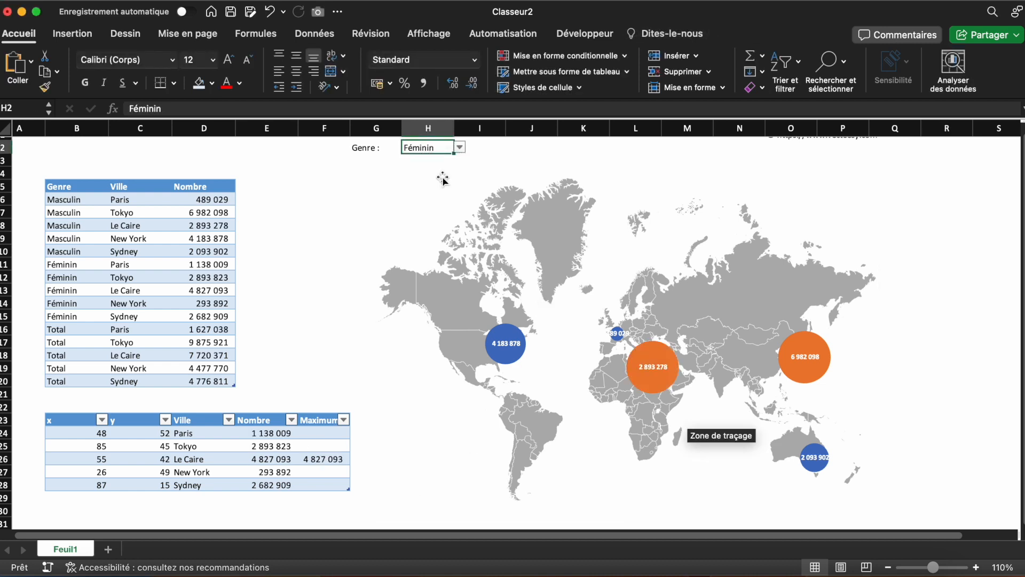
pyautogui.click(459, 148)
pyautogui.click(434, 193)
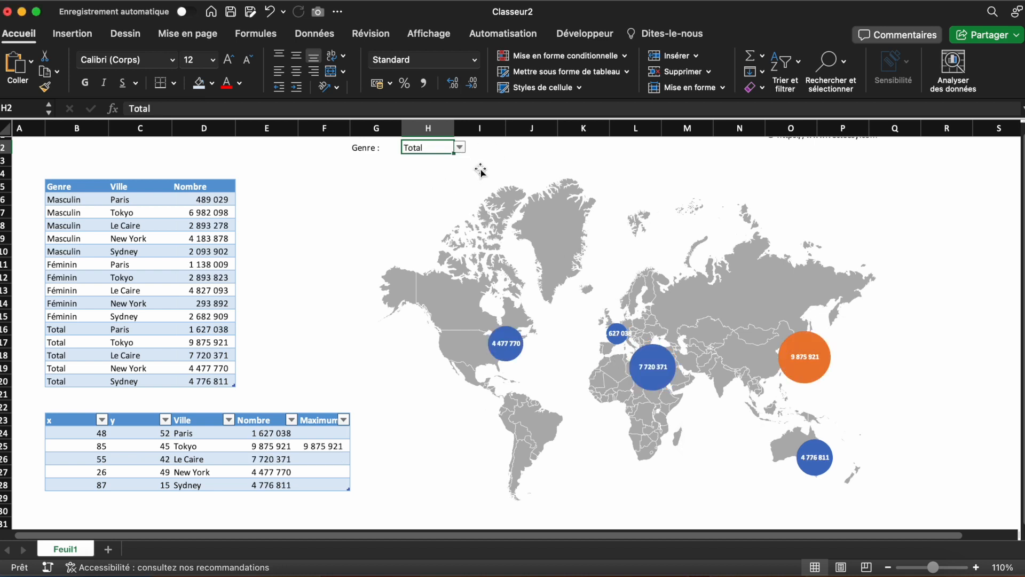
pyautogui.click(537, 161)
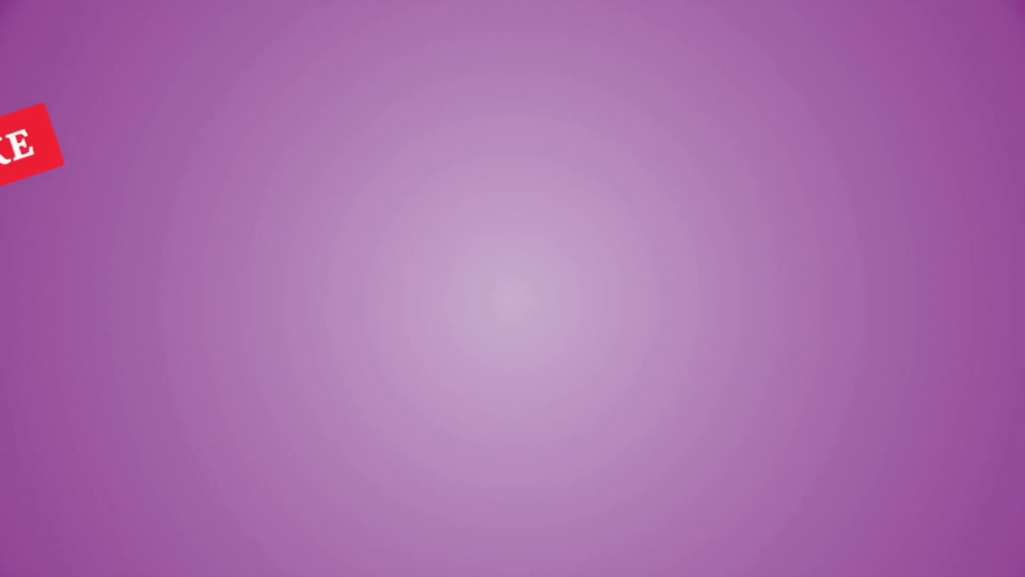